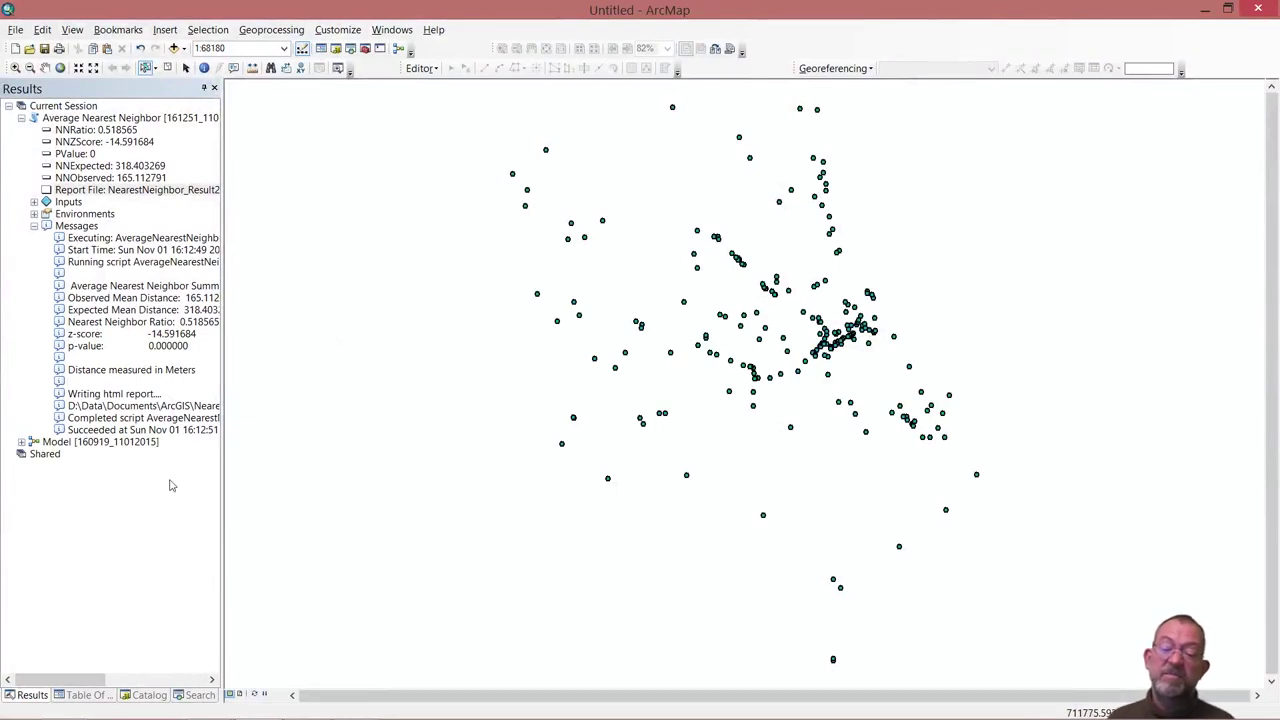
Run Average Nearest Neighbor on the goold layer with EUCLIDEAN_DISTANCE and report generation enabled, and show the session results.
left_click(86, 698)
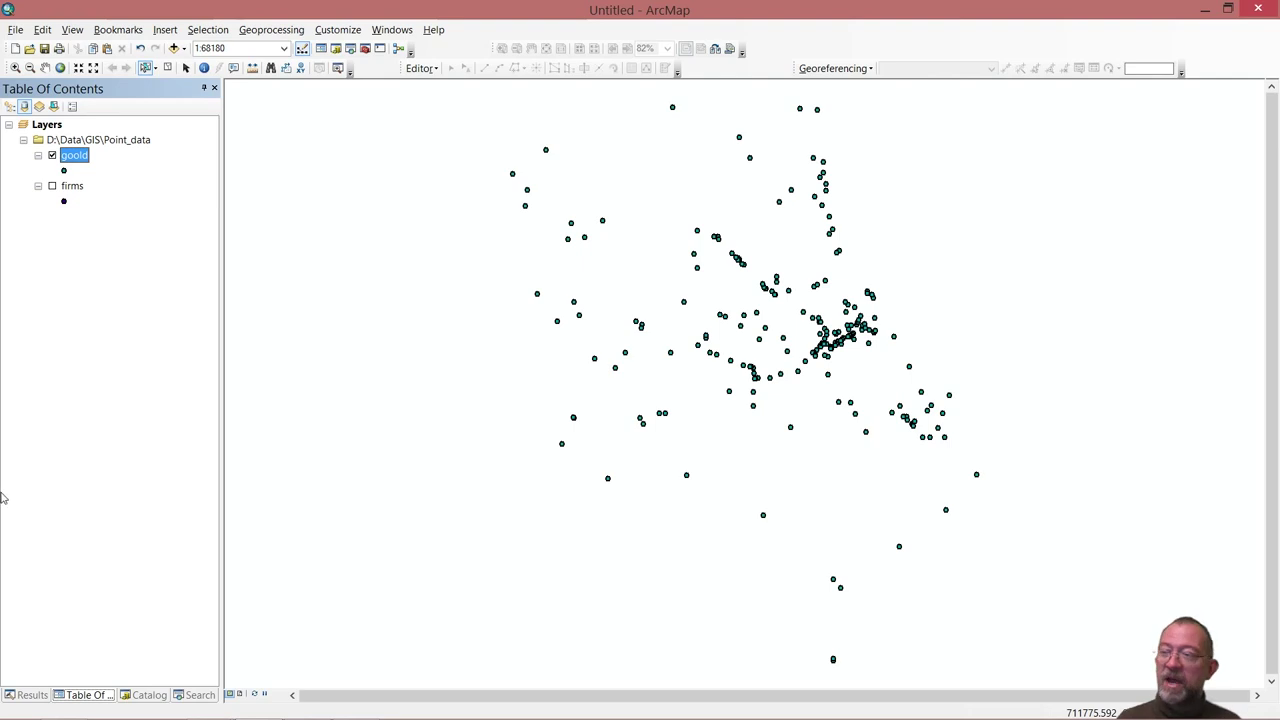
left_click(143, 694)
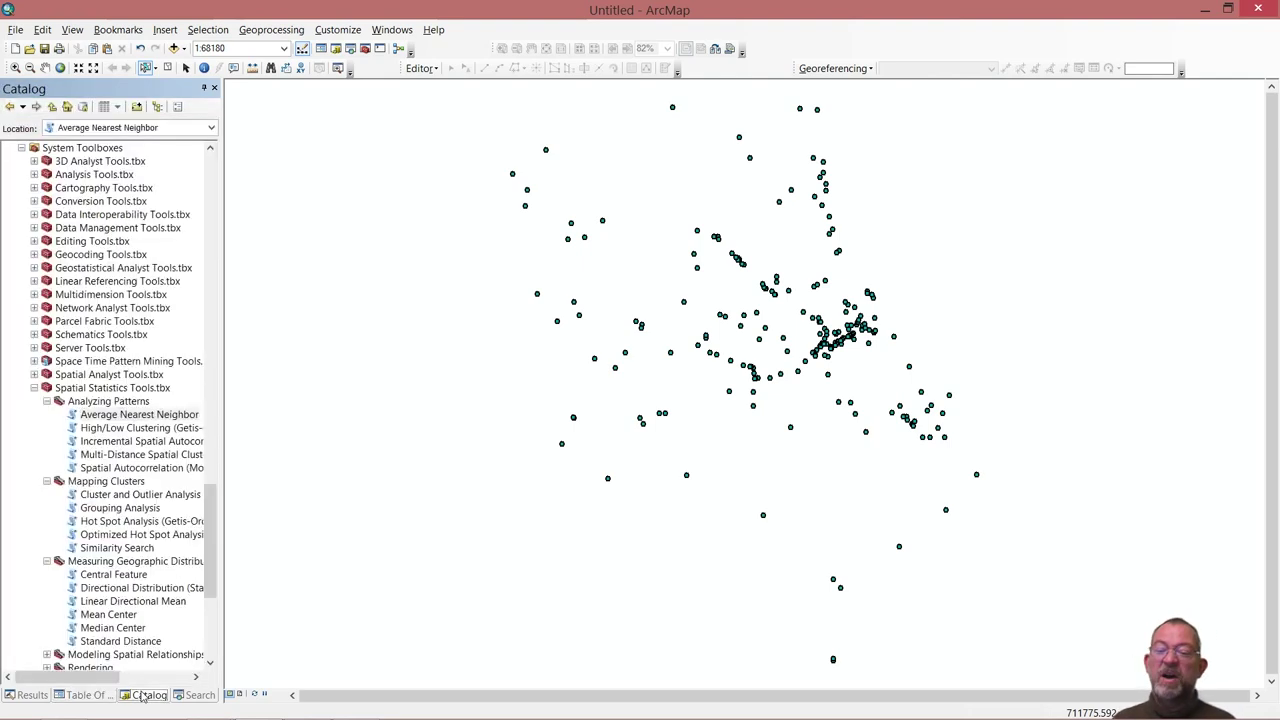
double_click(137, 416)
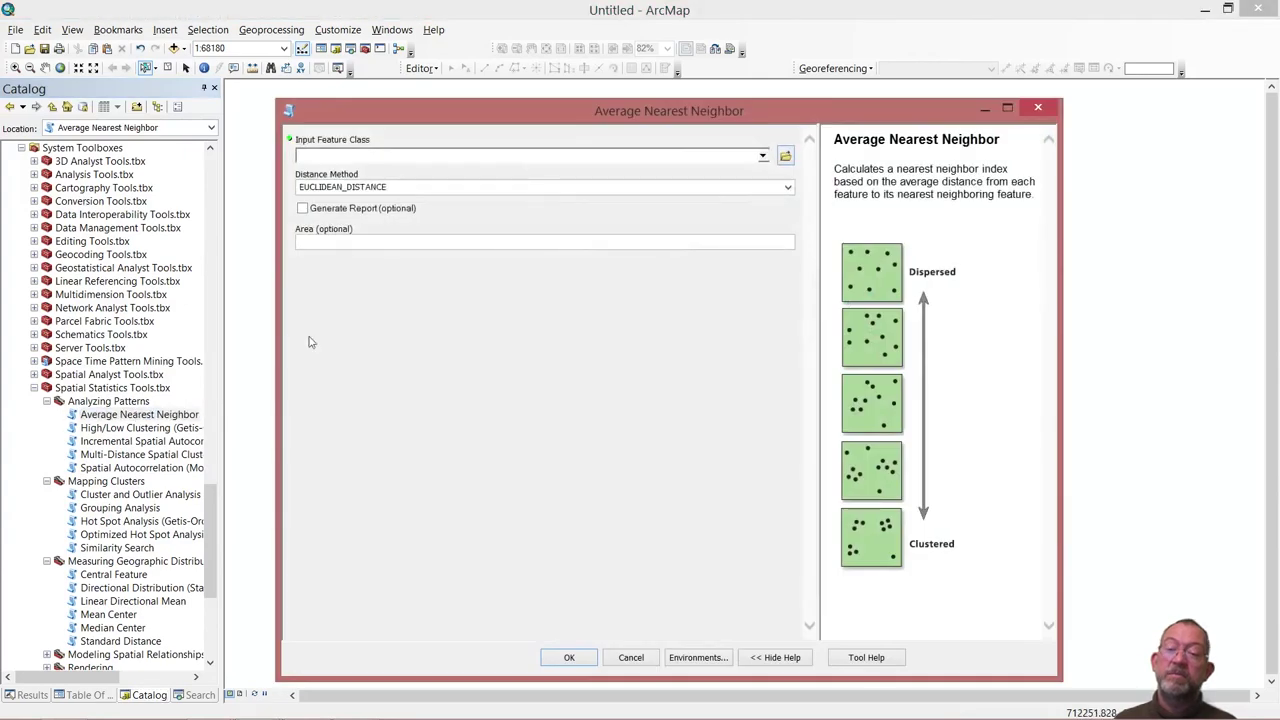
left_click(87, 694)
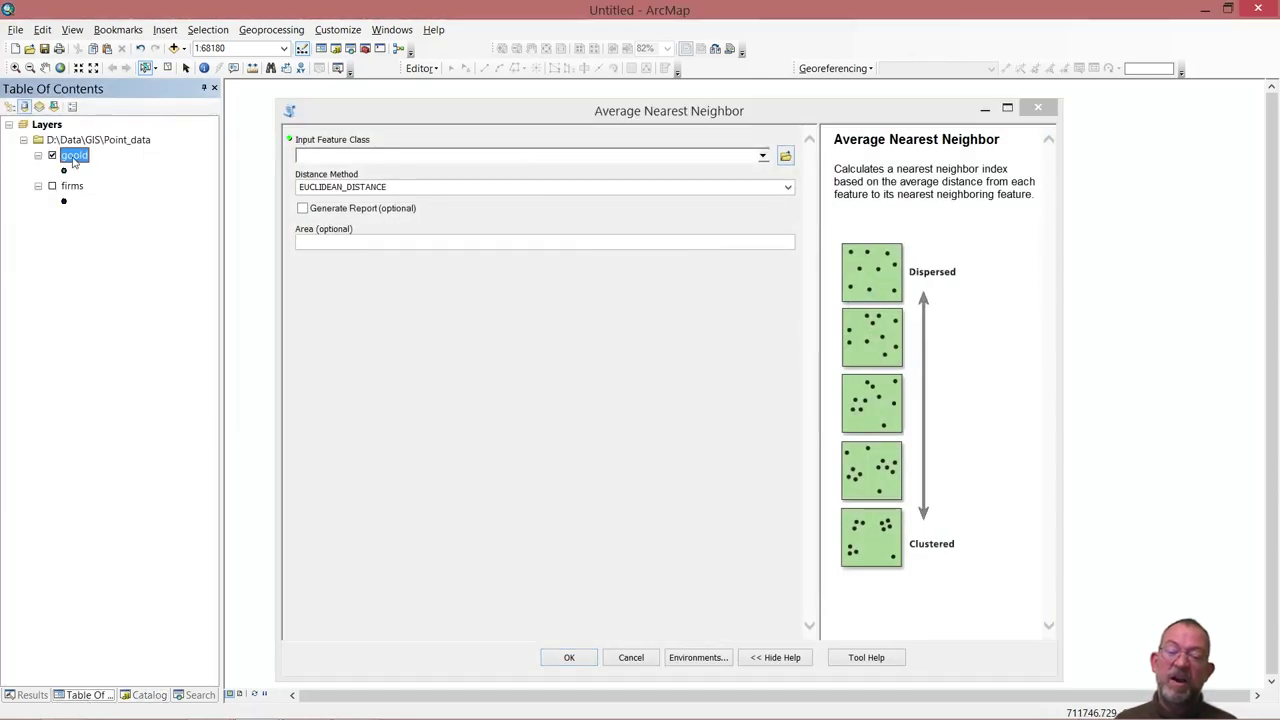
left_click_drag(74, 157, 337, 155)
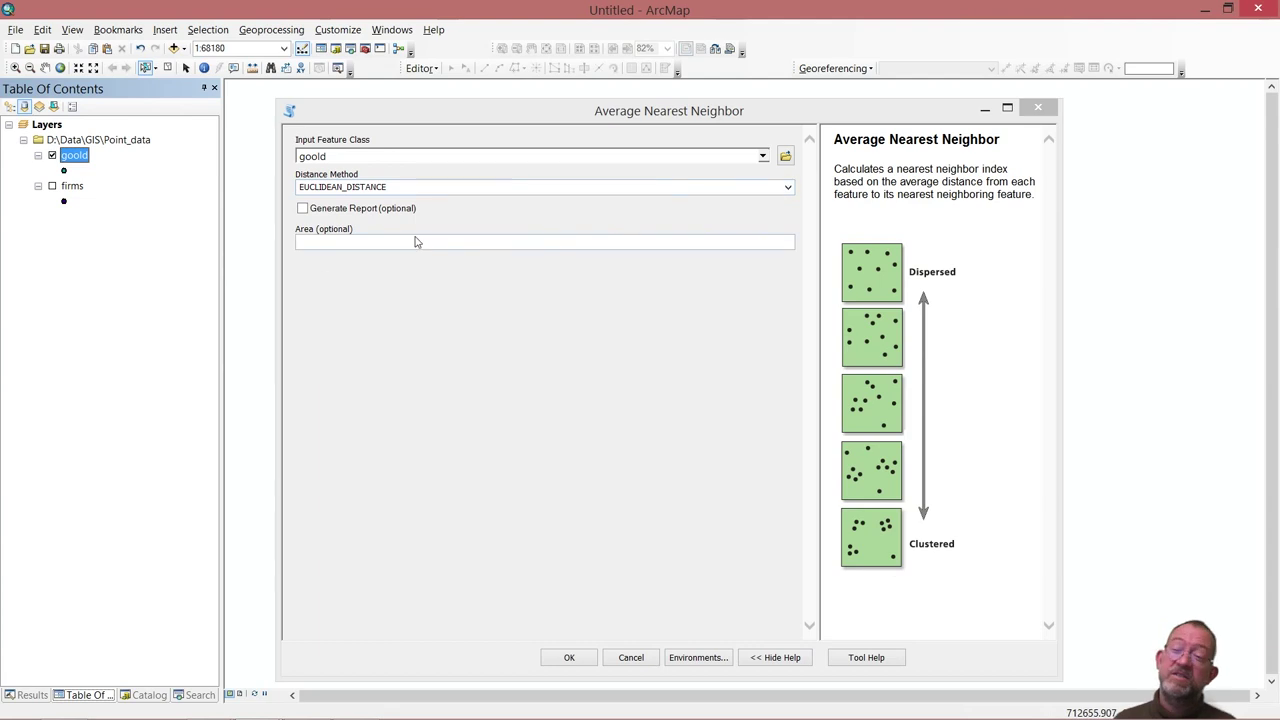
left_click(302, 208)
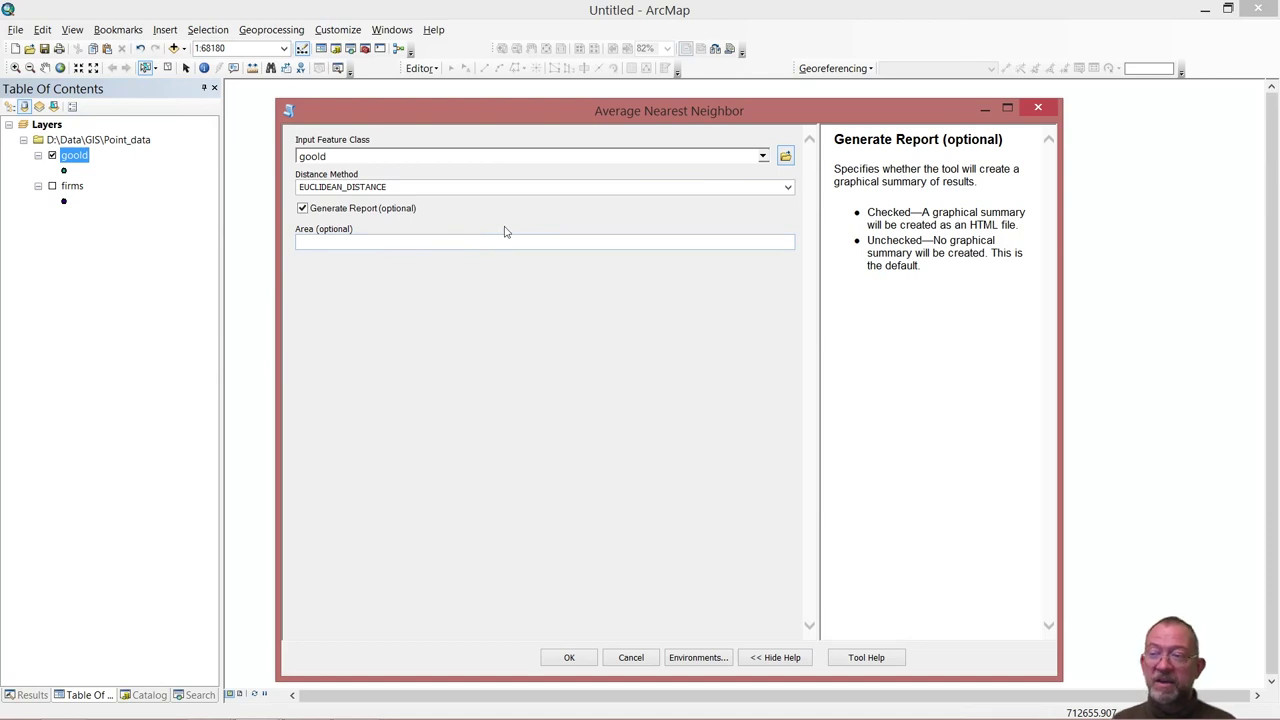
left_click(569, 658)
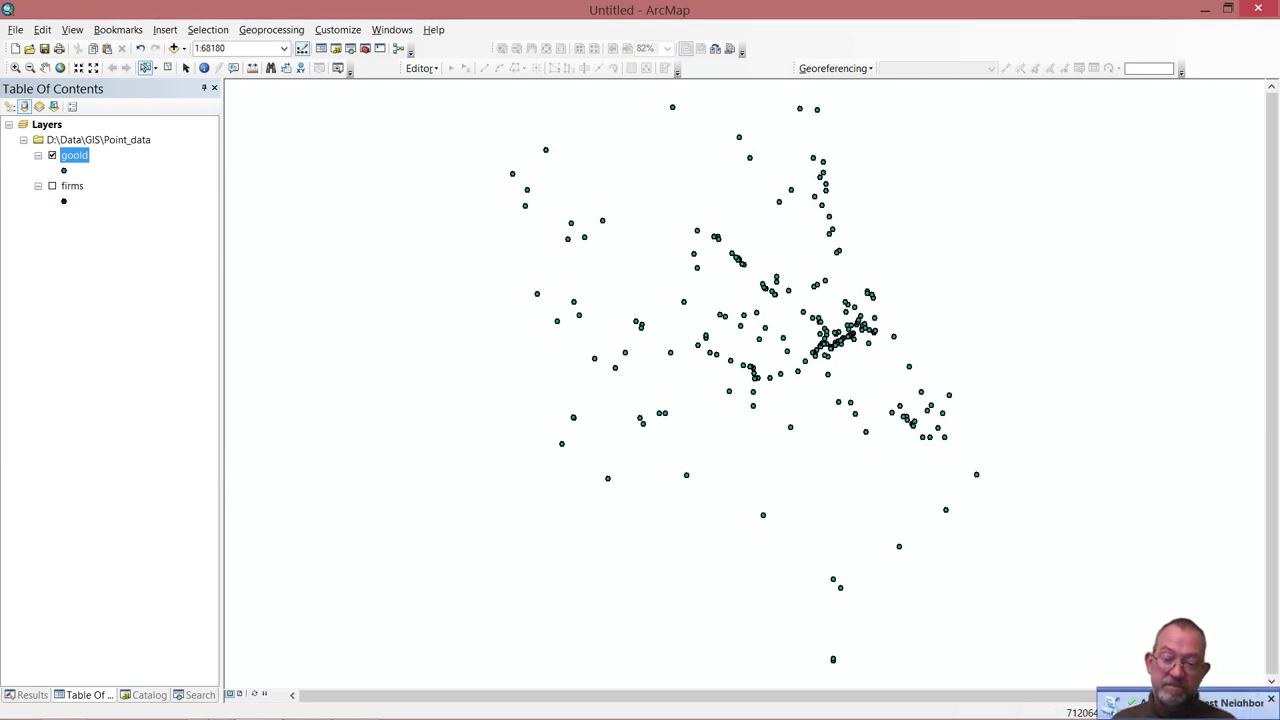
left_click(30, 695)
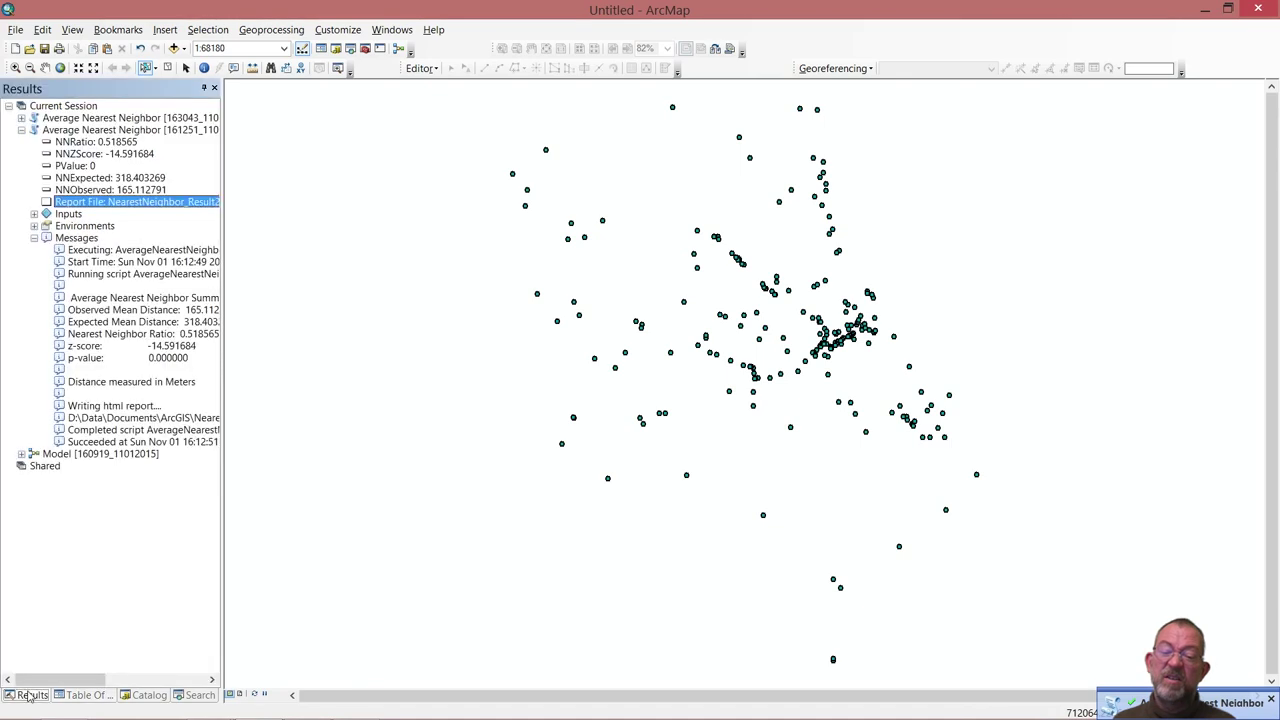
right_click(45, 119)
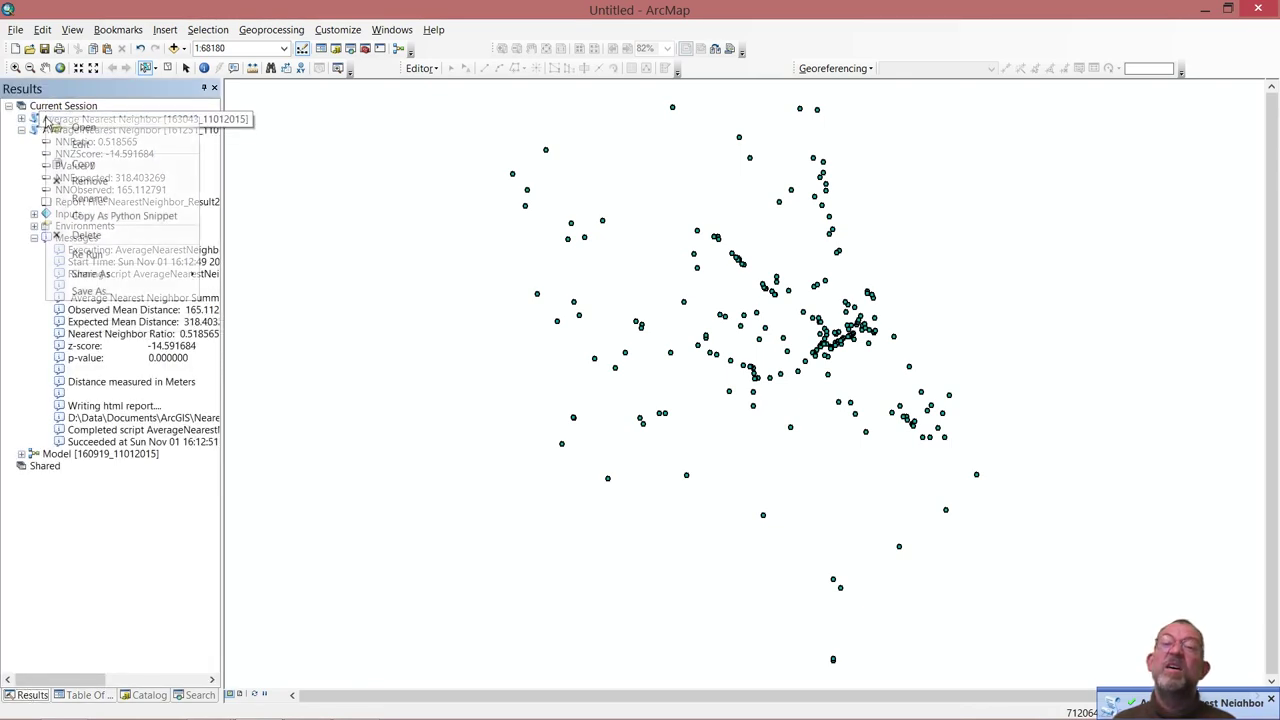
left_click(75, 128)
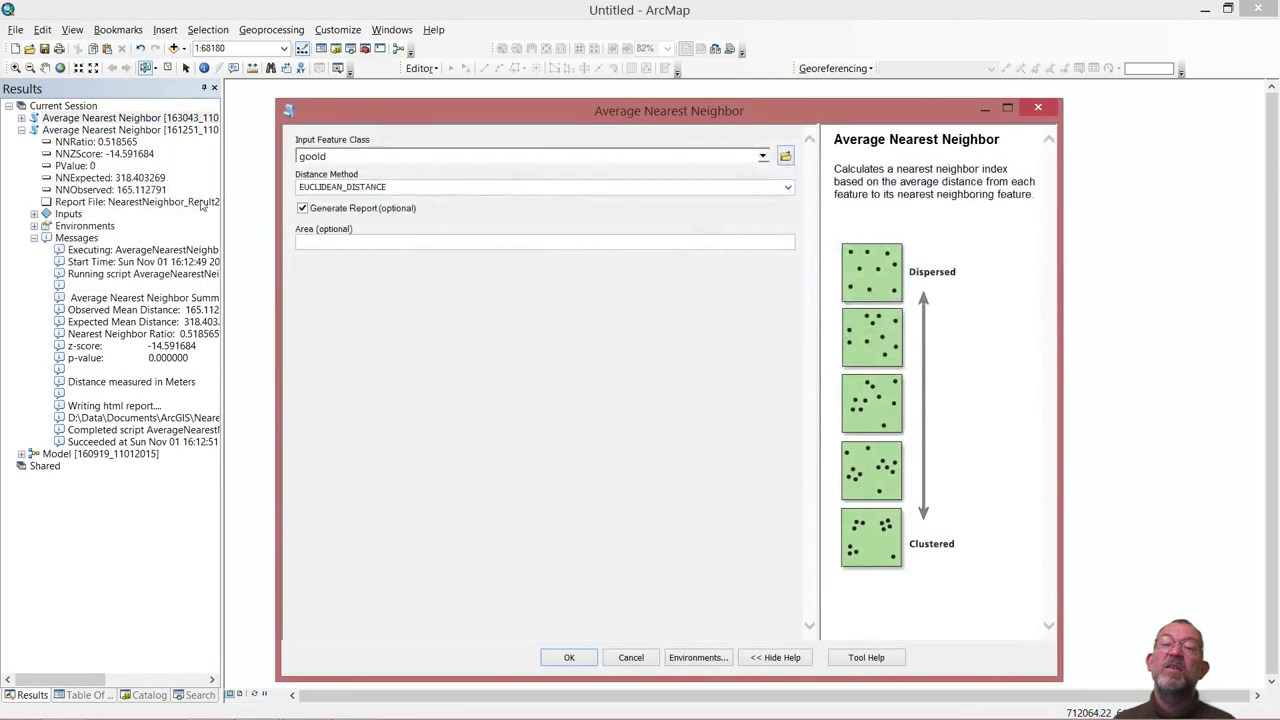
left_click(1037, 108)
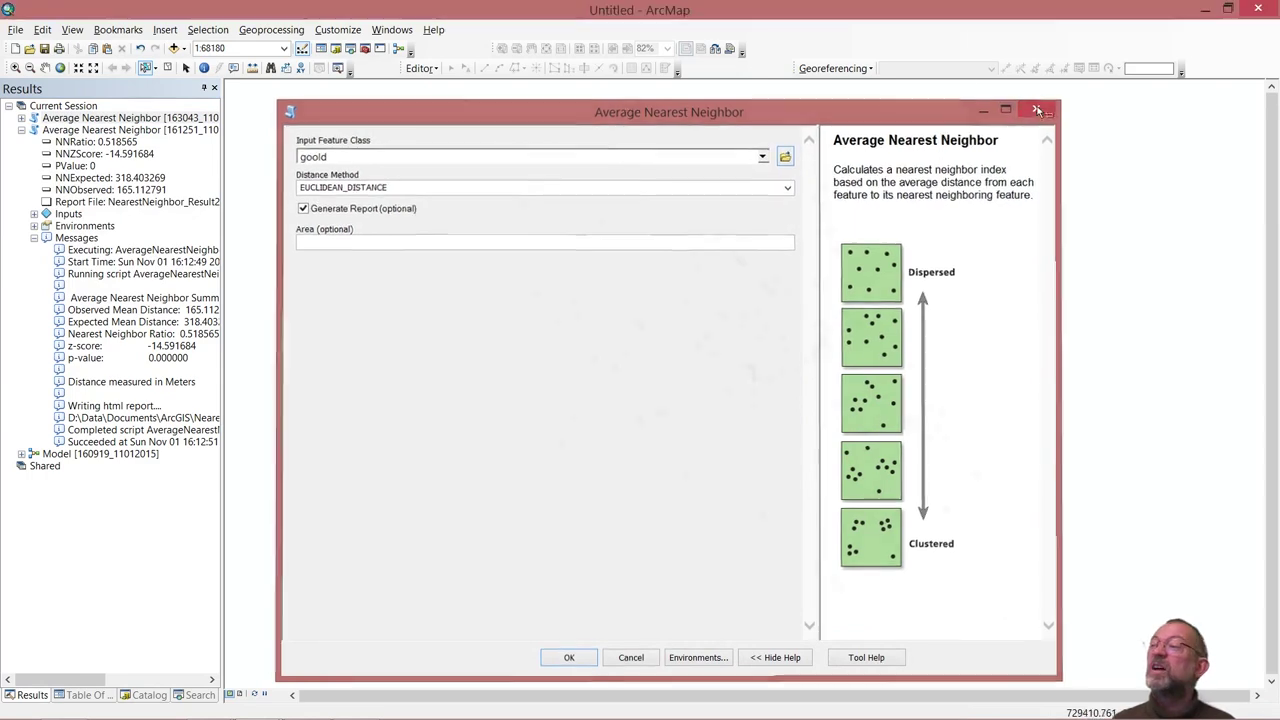
Review the messages of the newest Average Nearest Neighbor run, including its mean distances, ratio and z-score.
left_click(21, 118)
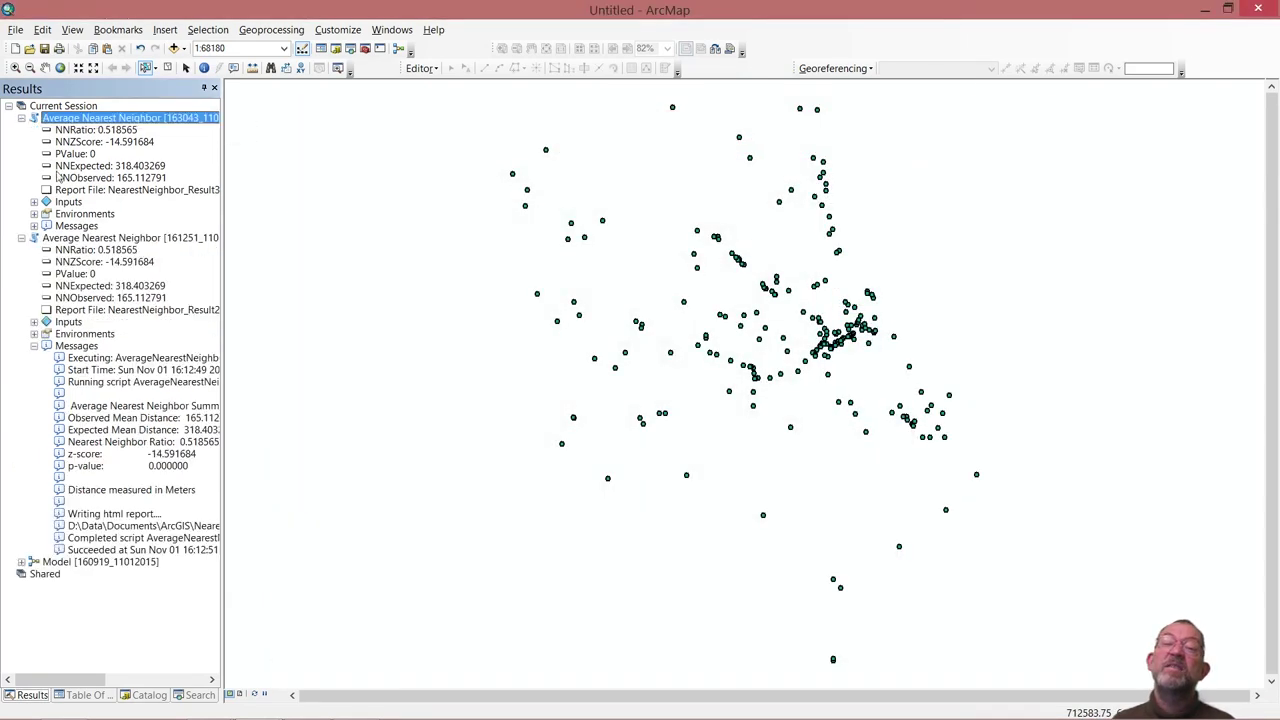
right_click(77, 227)
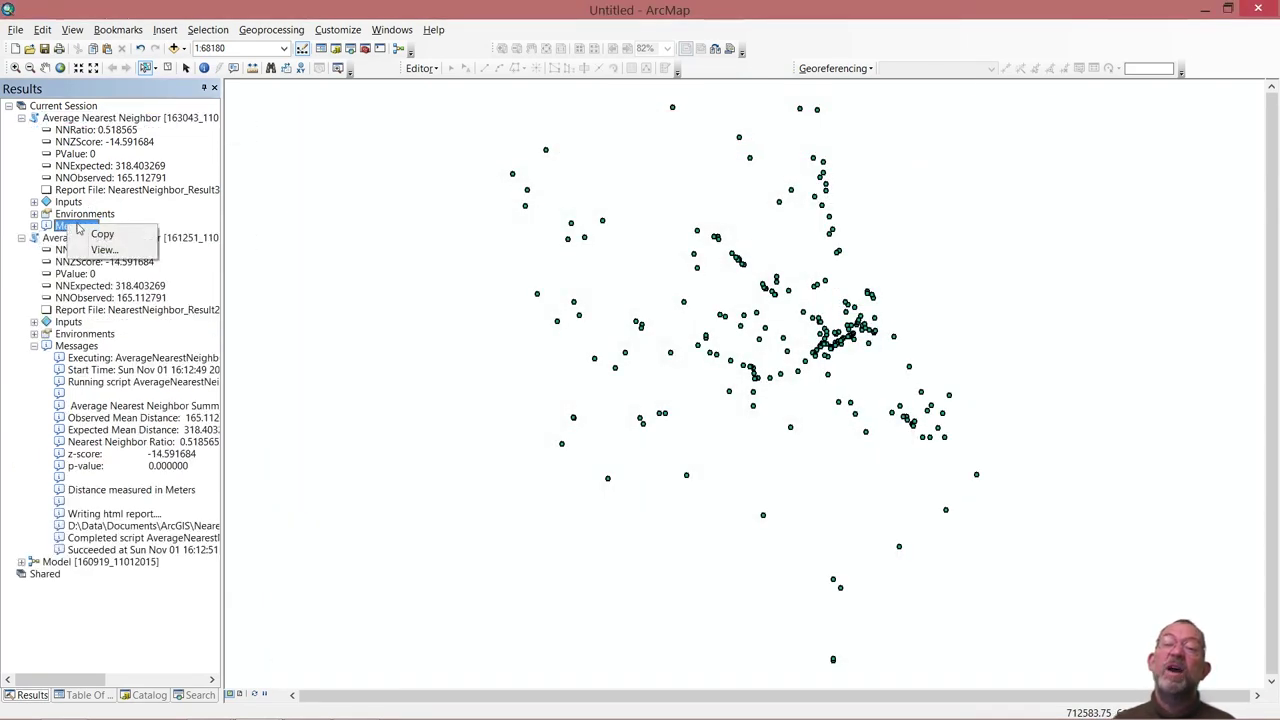
left_click(103, 249)
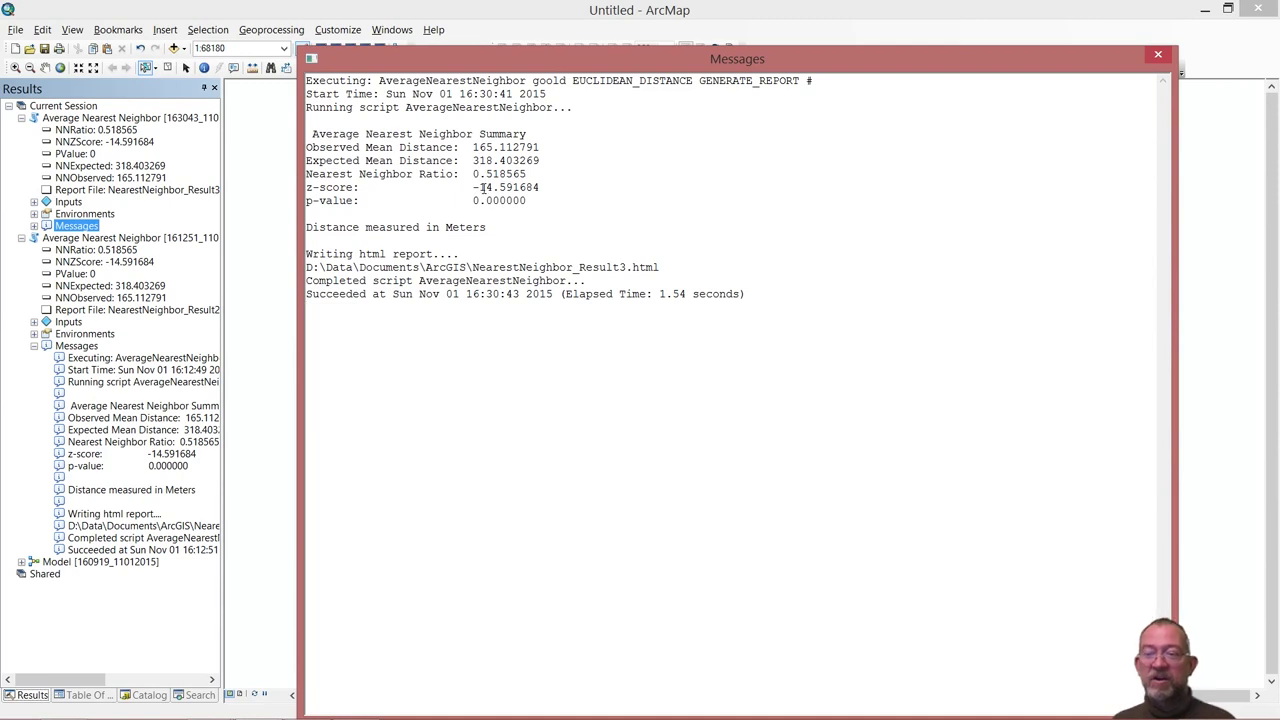
left_click(1158, 56)
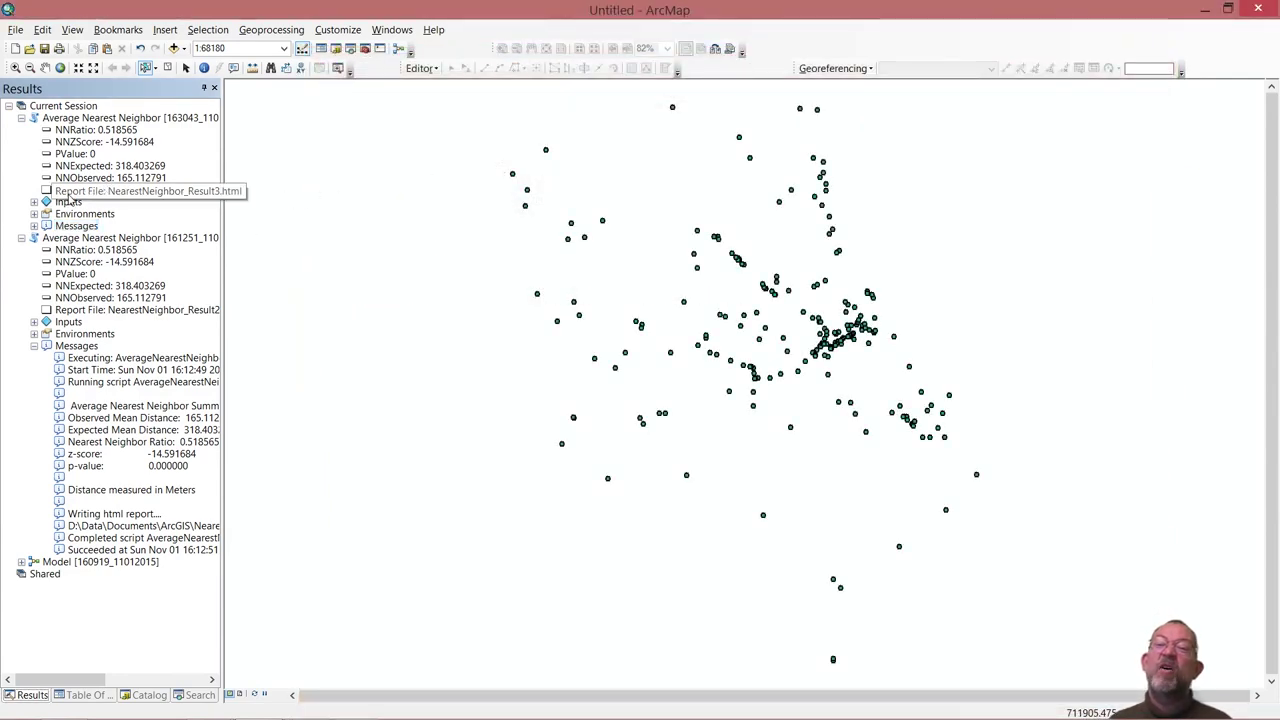
Examine the newest run's HTML report, from the significance graph down to the dataset information, and close it.
double_click(70, 192)
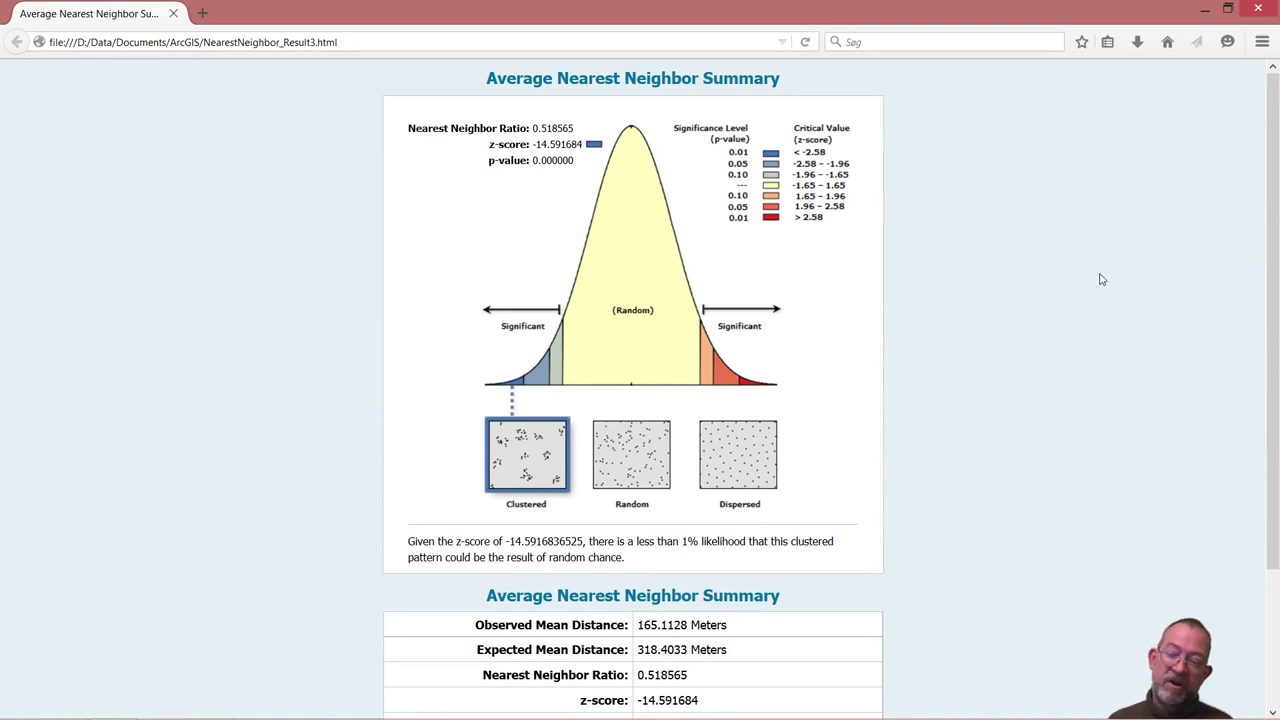
scroll(1100, 279, "down", 3)
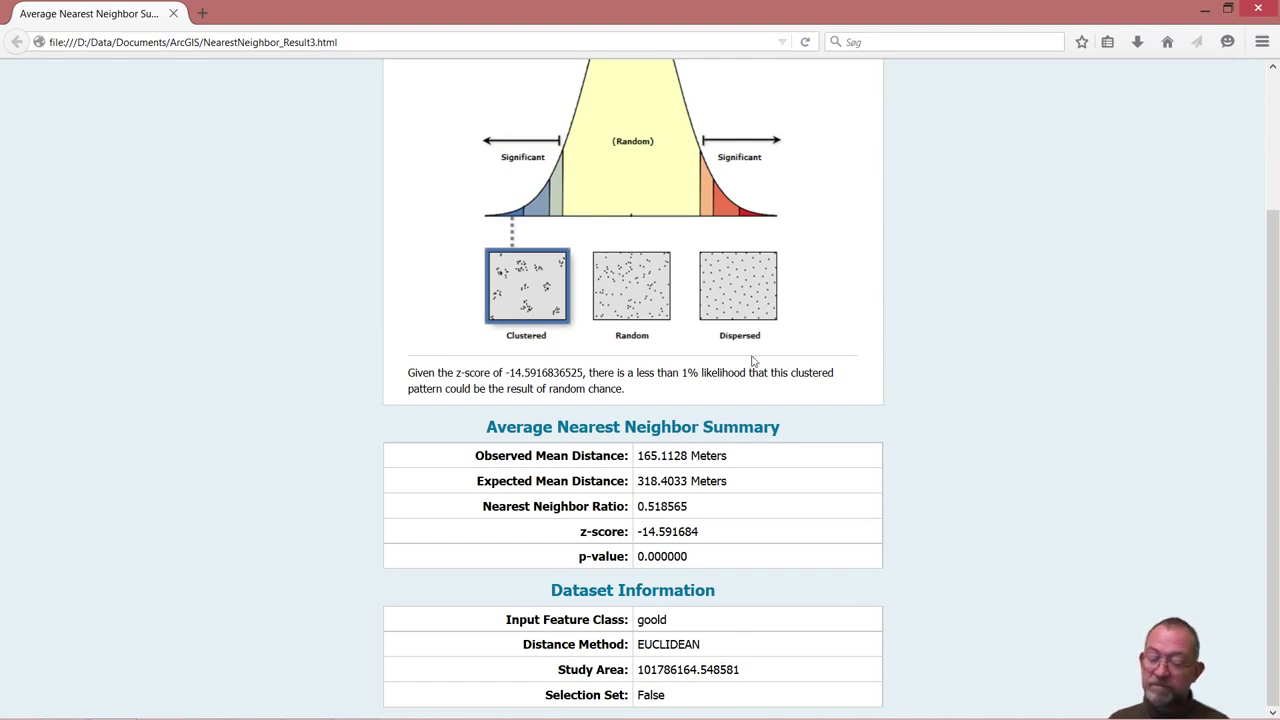
left_click(1258, 10)
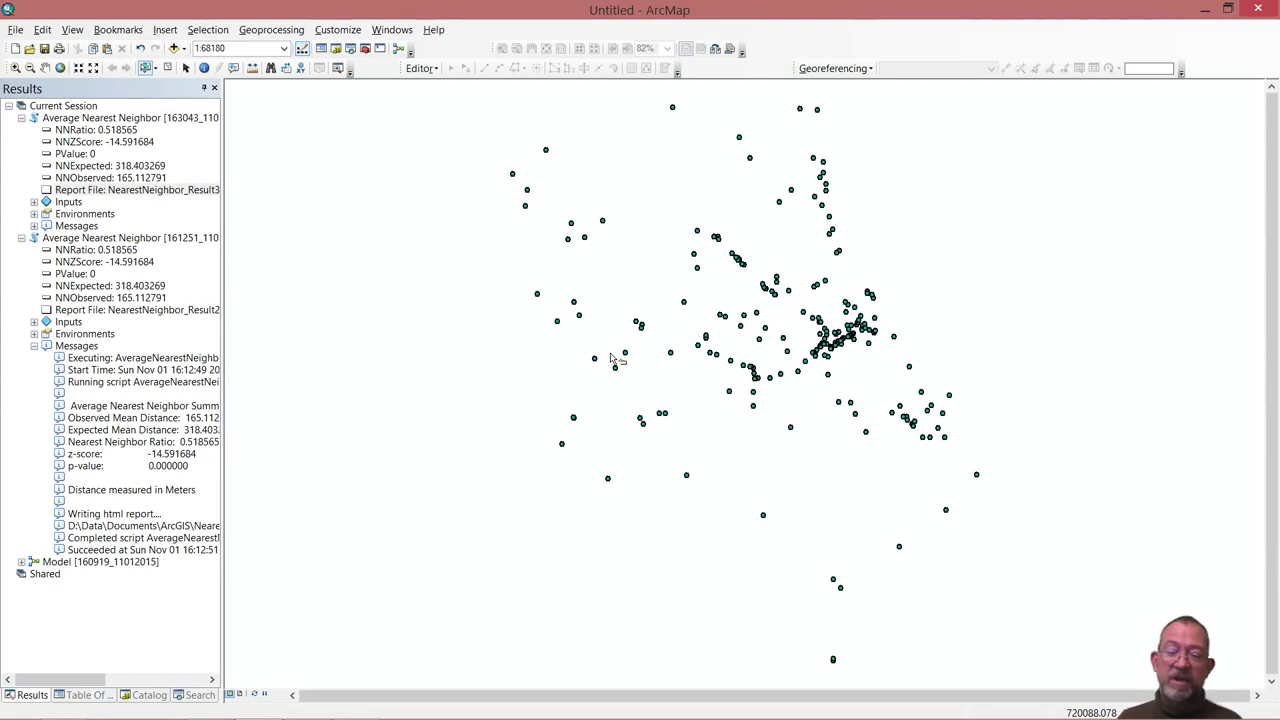
Add frame.shp from the Point_data folder to the map.
left_click(125, 695)
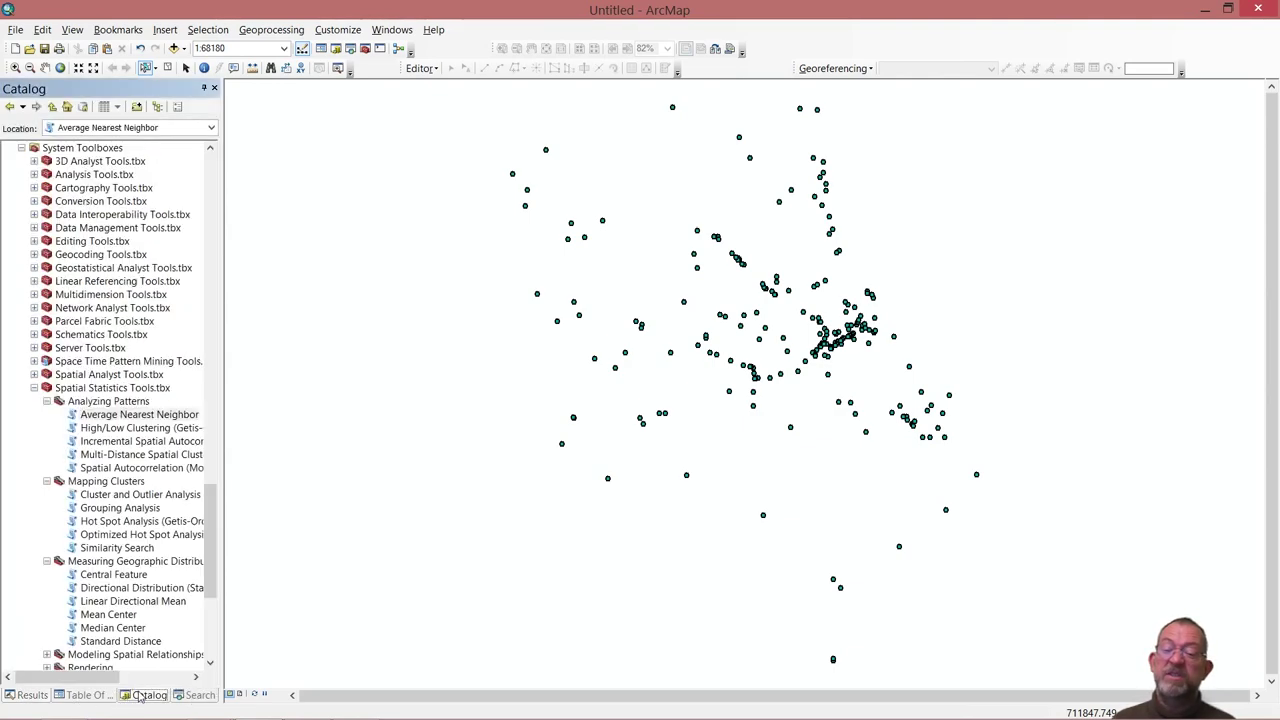
left_click_drag(214, 527, 216, 172)
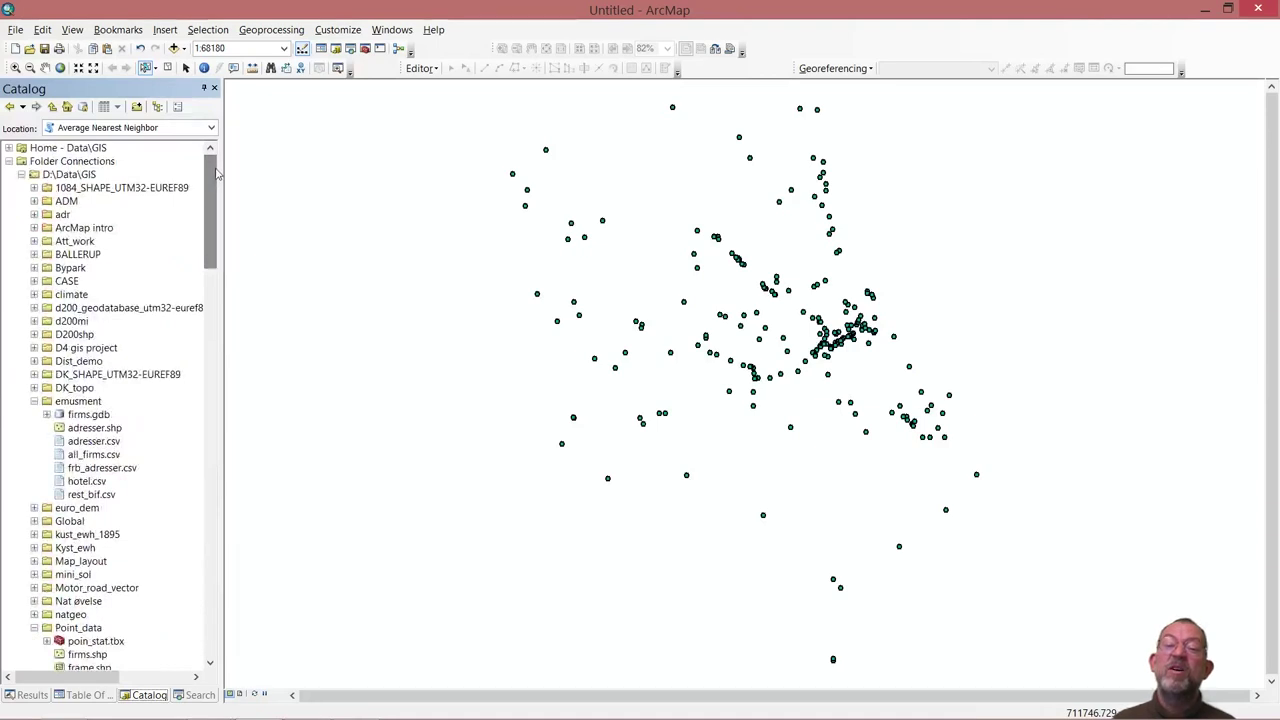
left_click(34, 401)
left_click_drag(89, 574, 504, 609)
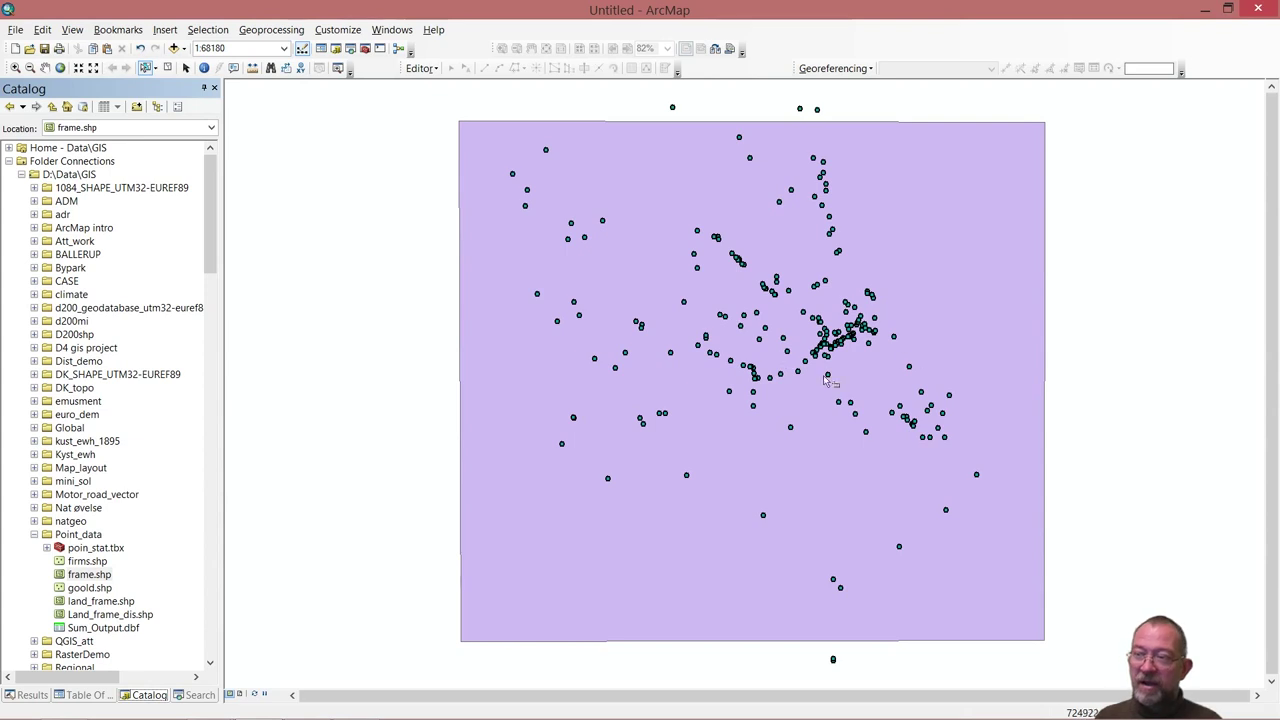
Set the geoprocessing environment's processing extent to Same as layer frame.
left_click(252, 34)
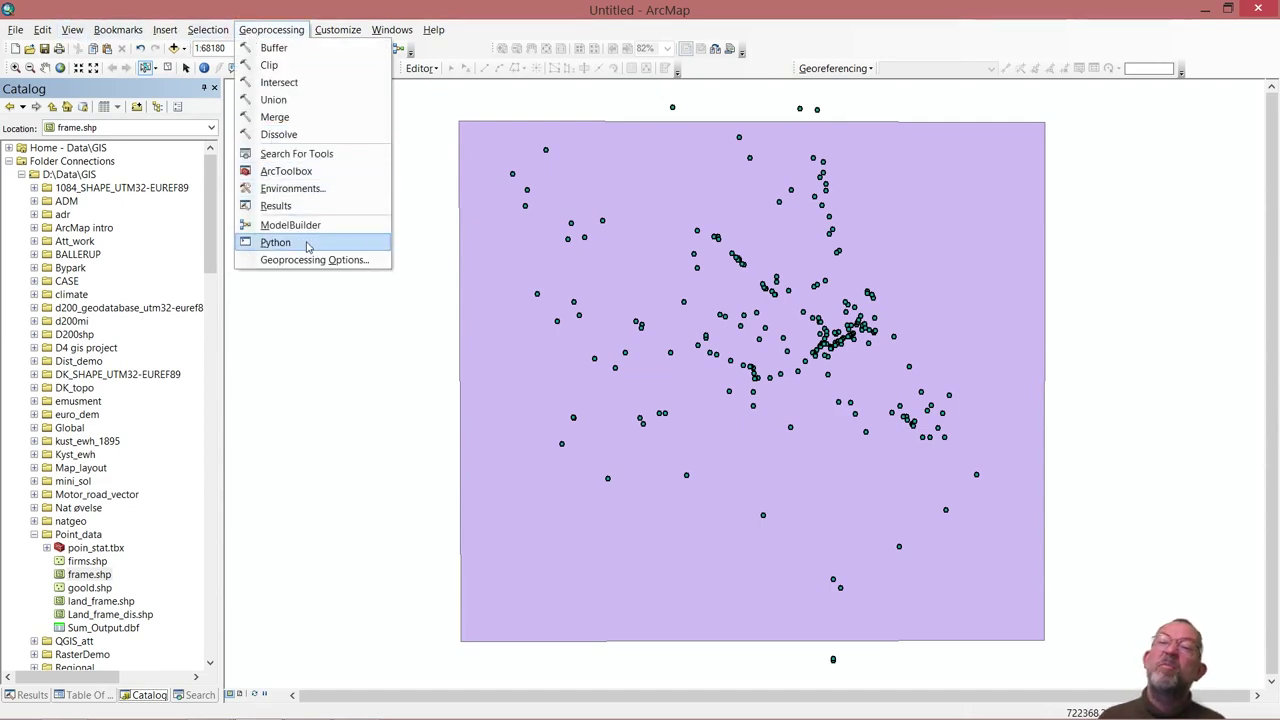
left_click(314, 189)
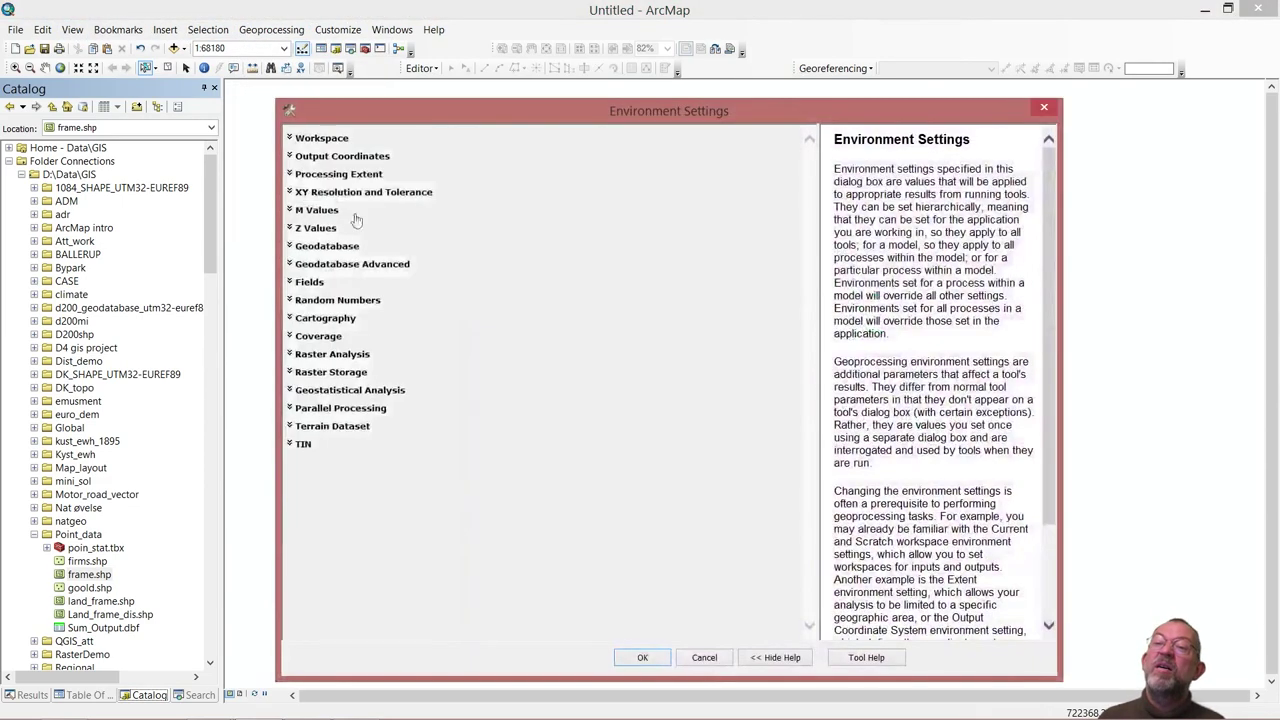
left_click(305, 175)
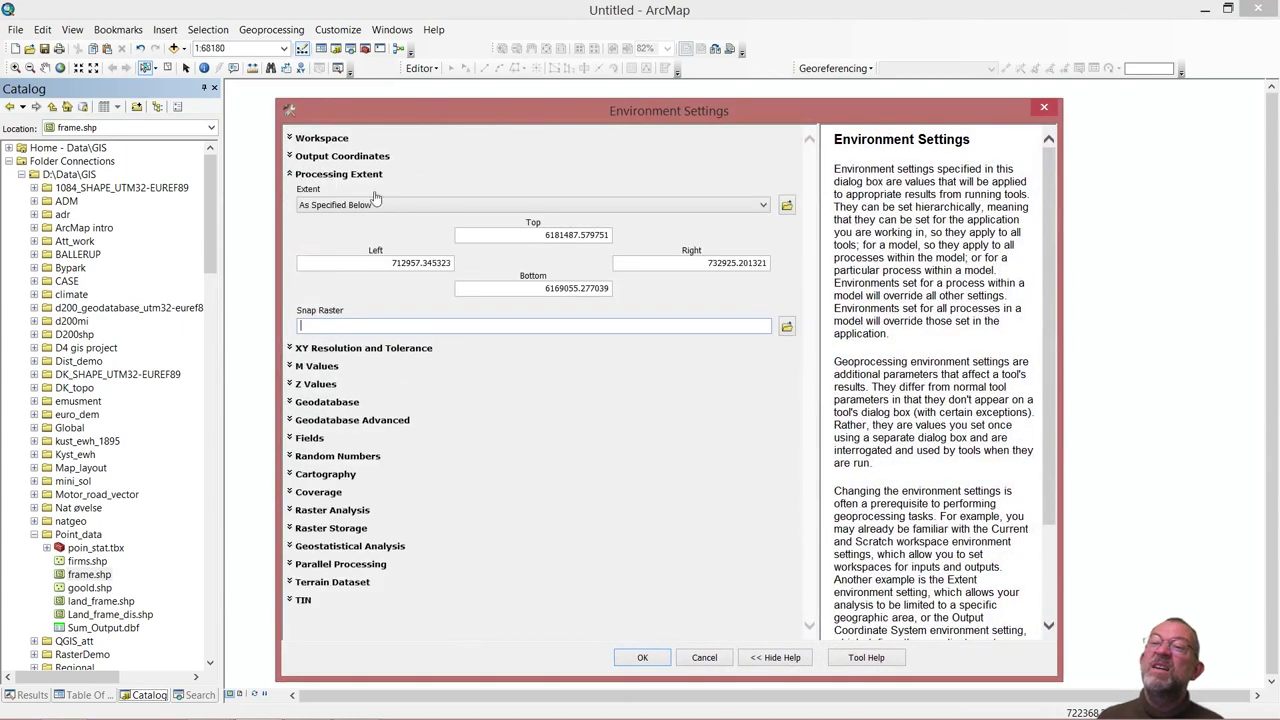
left_click(460, 207)
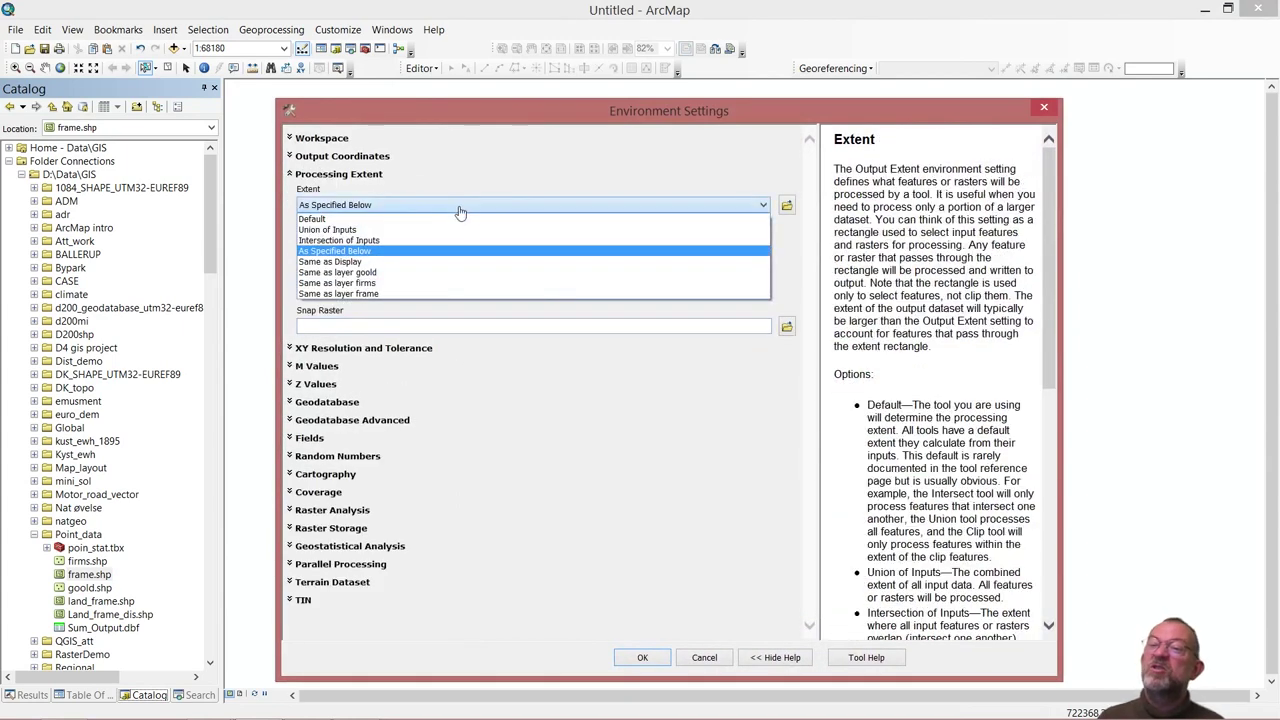
left_click(432, 294)
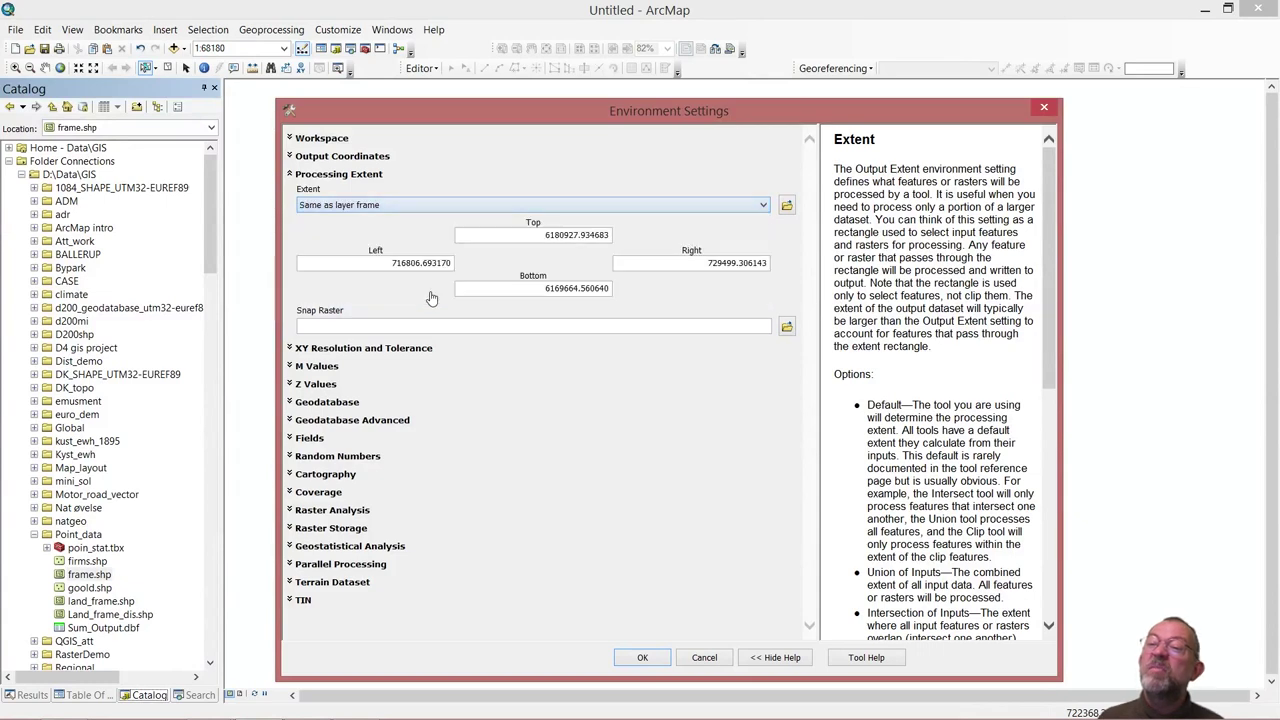
left_click(643, 657)
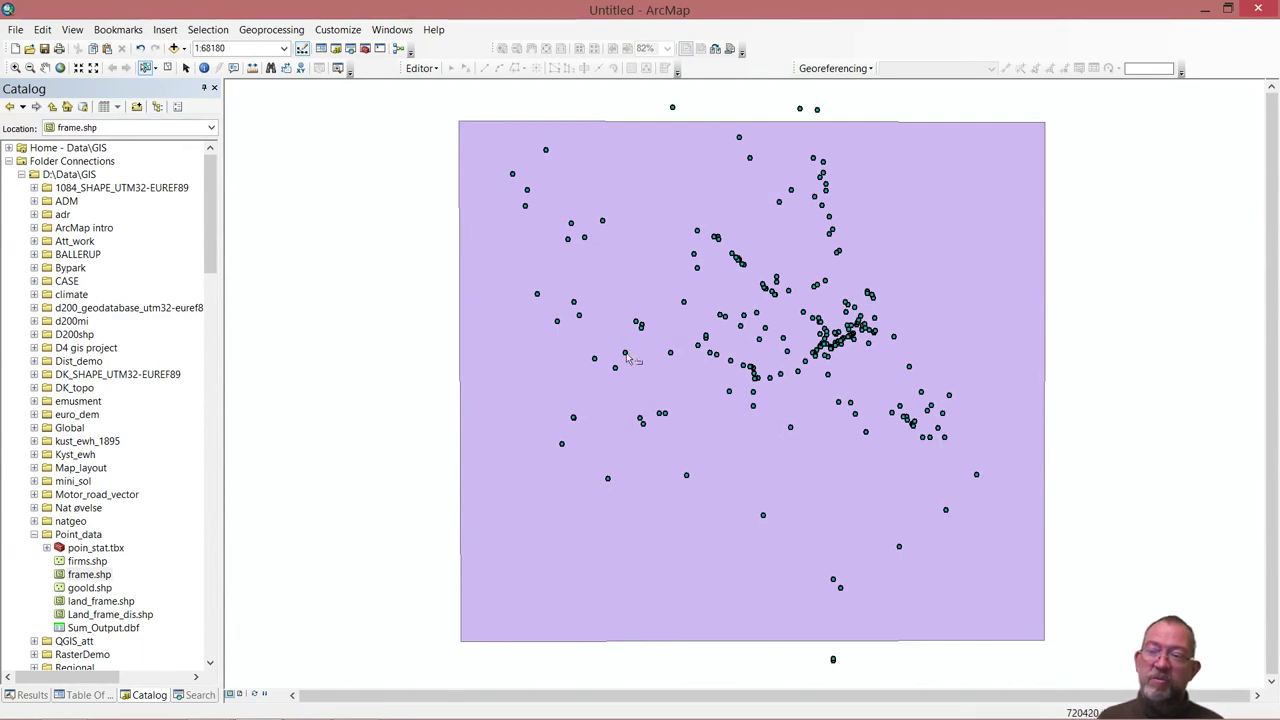
Identify the frame polygon on the map and copy the value of its area field.
right_click(633, 574)
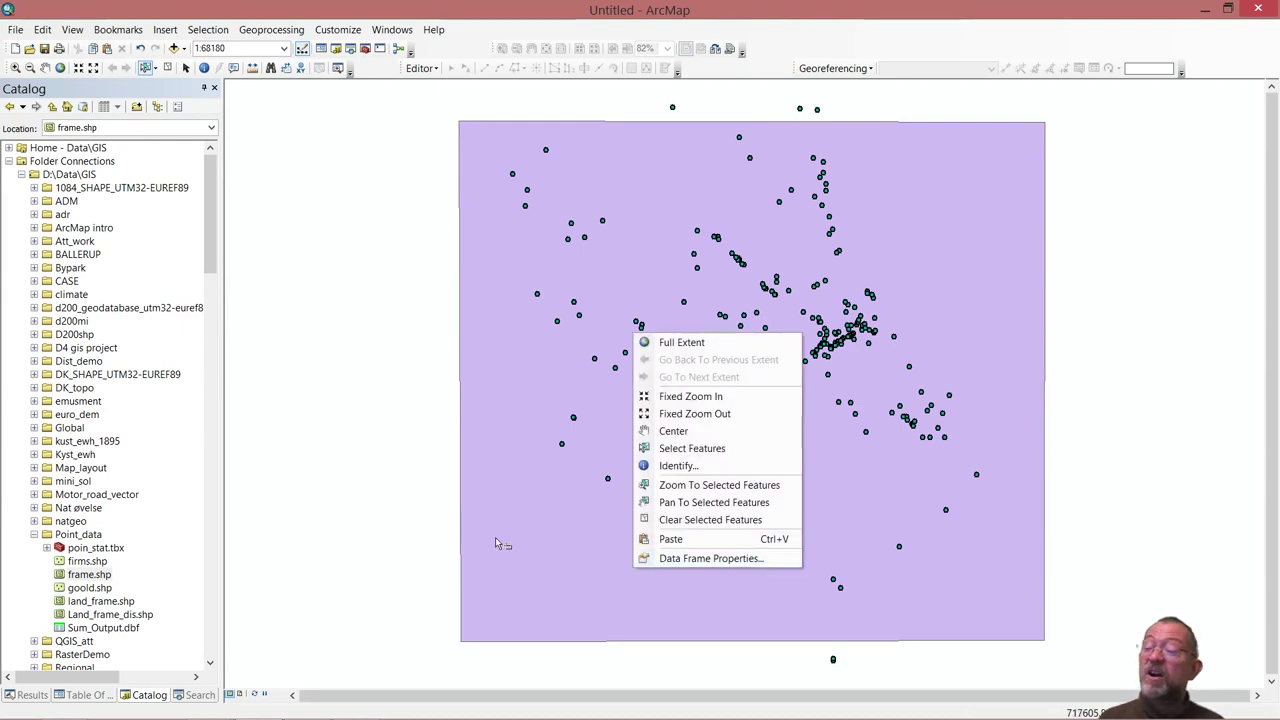
left_click(204, 67)
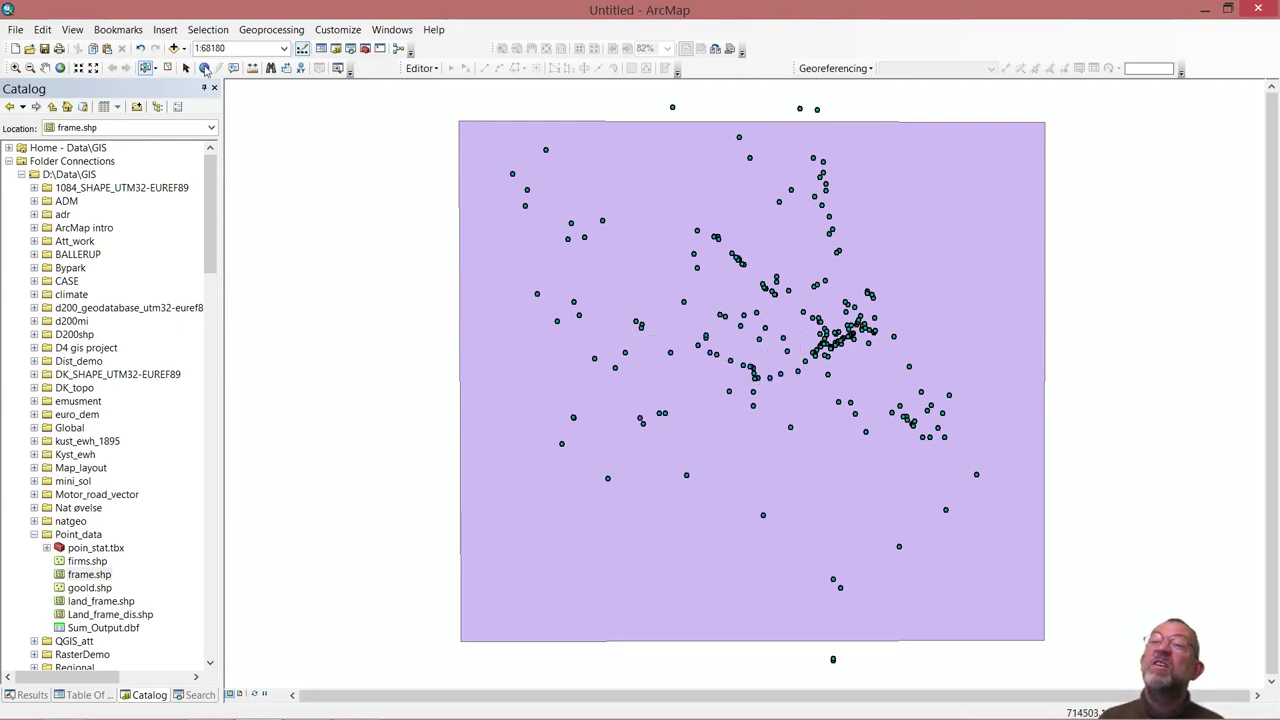
left_click(671, 597)
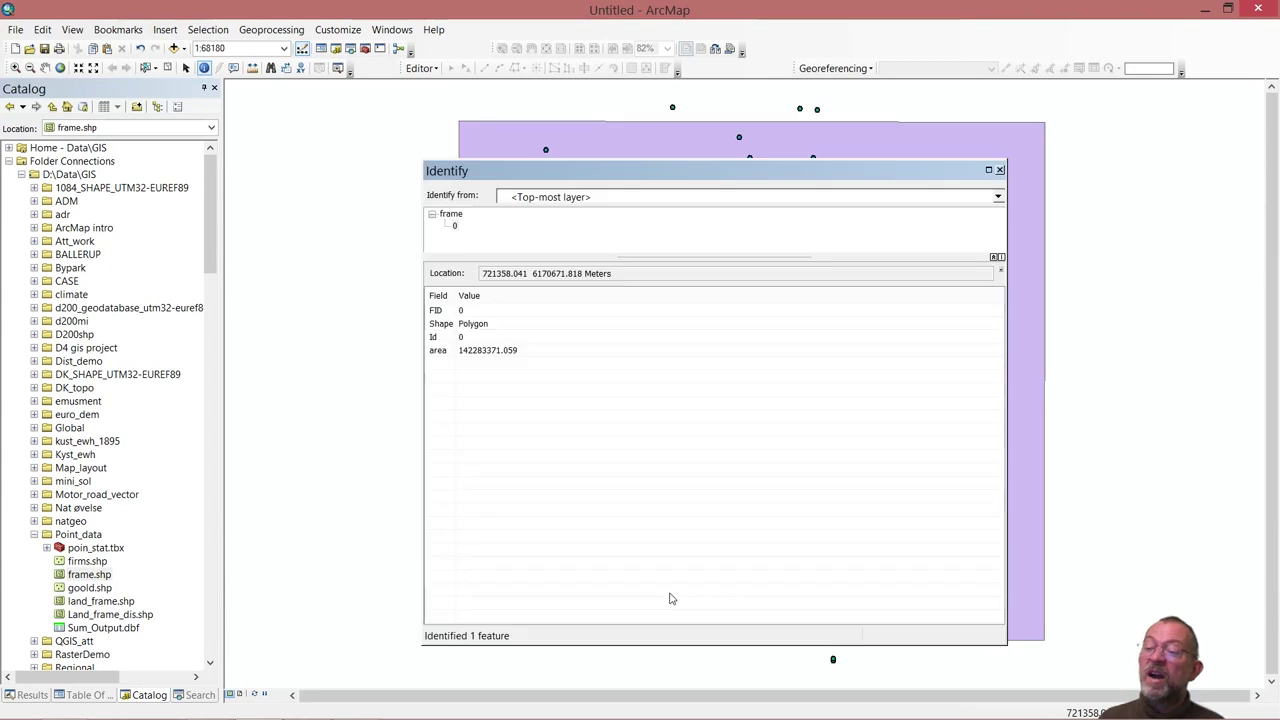
left_click(486, 352)
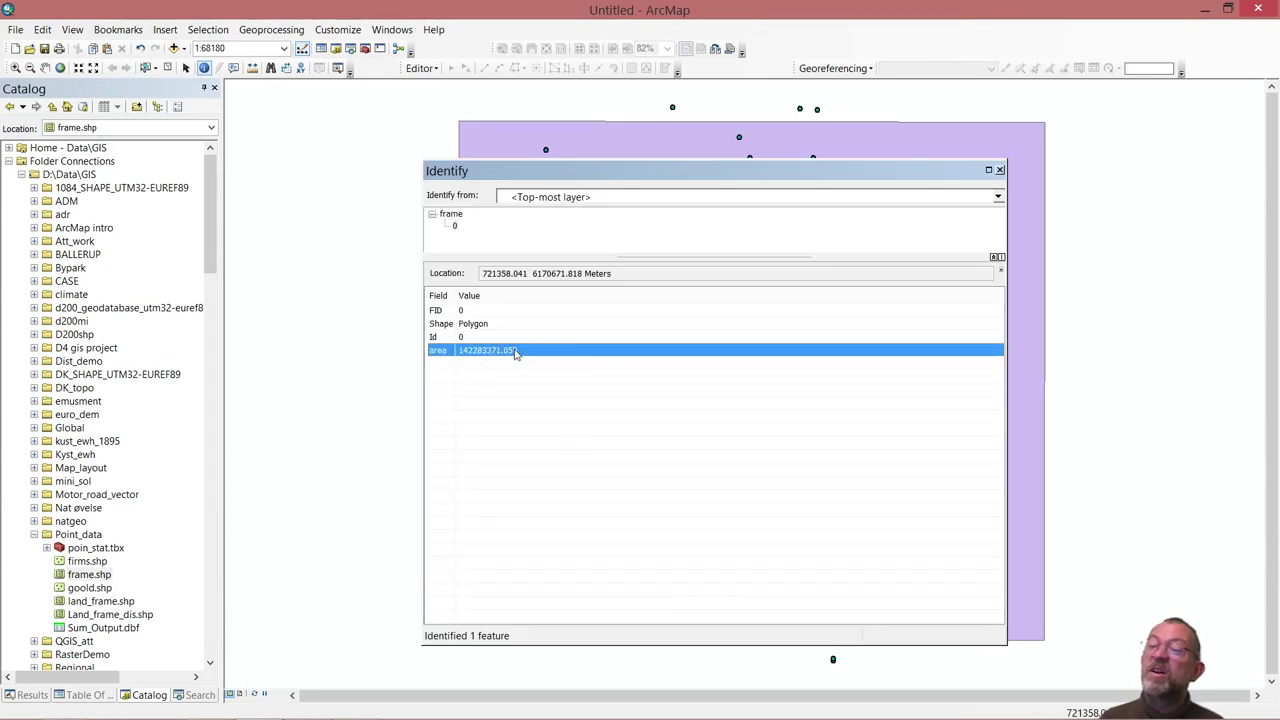
right_click(502, 357)
left_click(505, 362)
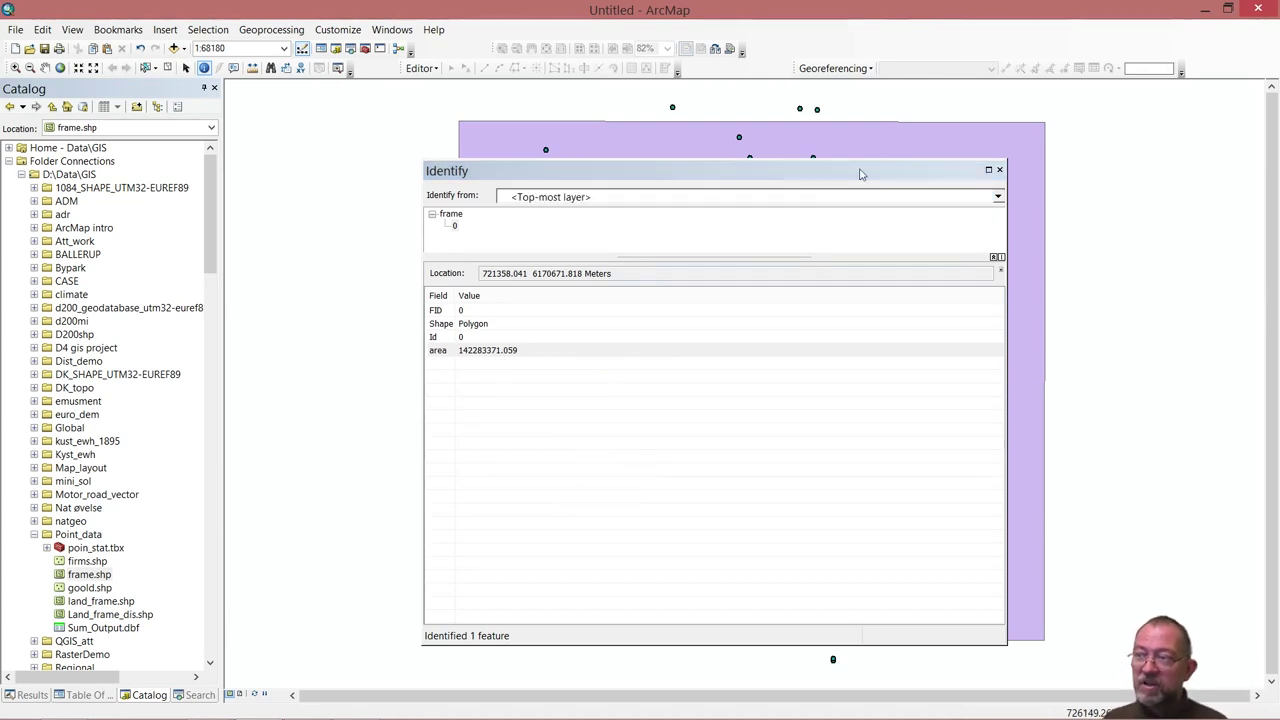
Run Average Nearest Neighbor on the goold layer with Euclidean distance, a generated report and the copied frame area of 142283371.059.
left_click_drag(862, 171, 266, 617)
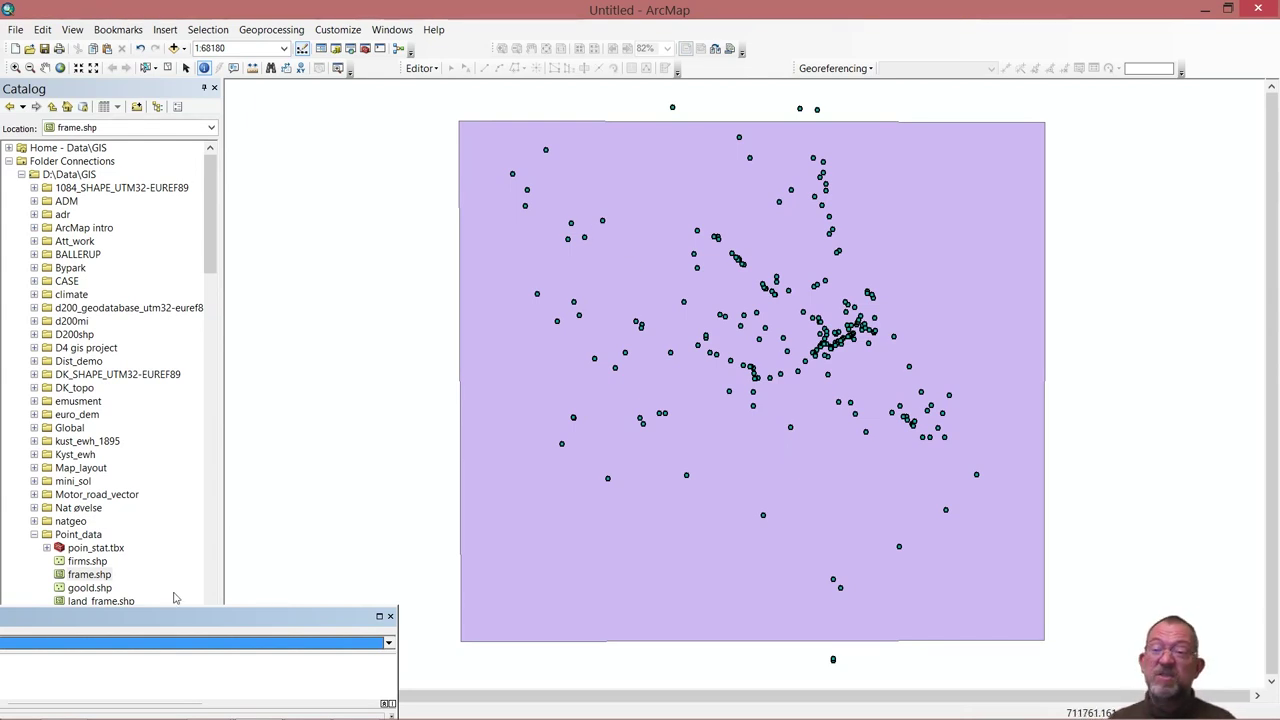
left_click_drag(166, 617, 1080, 477)
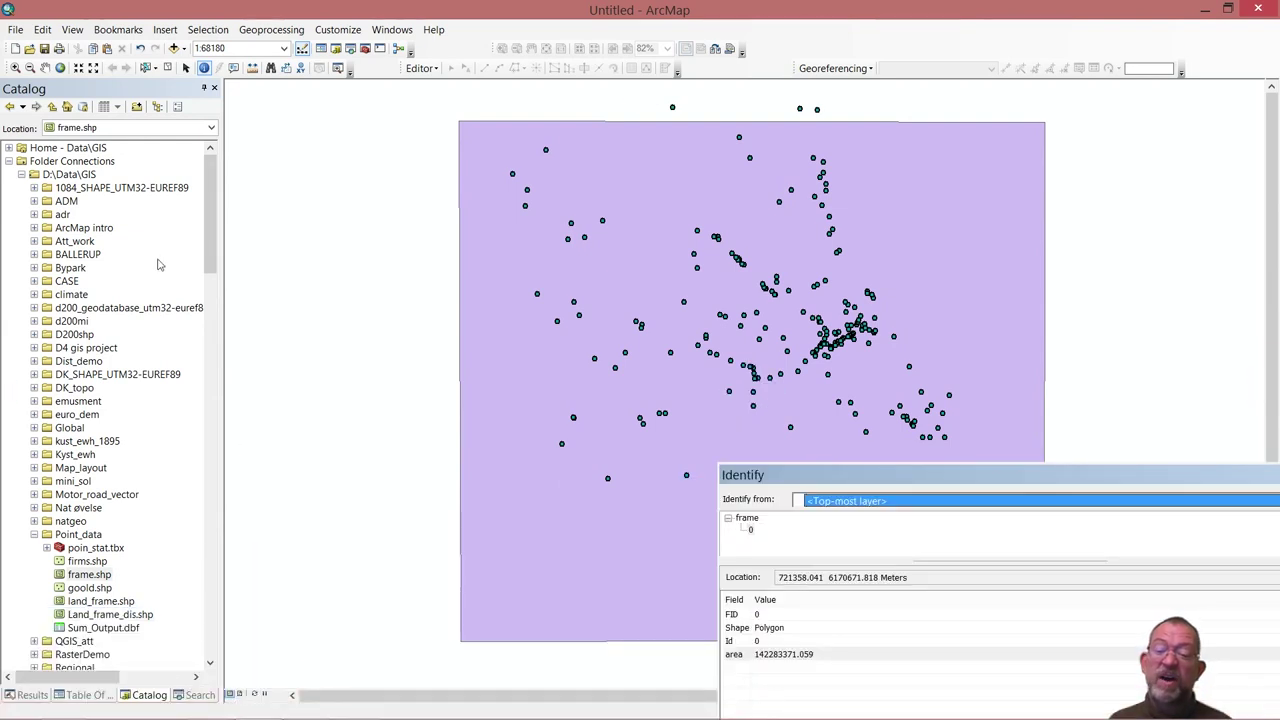
left_click_drag(206, 253, 249, 635)
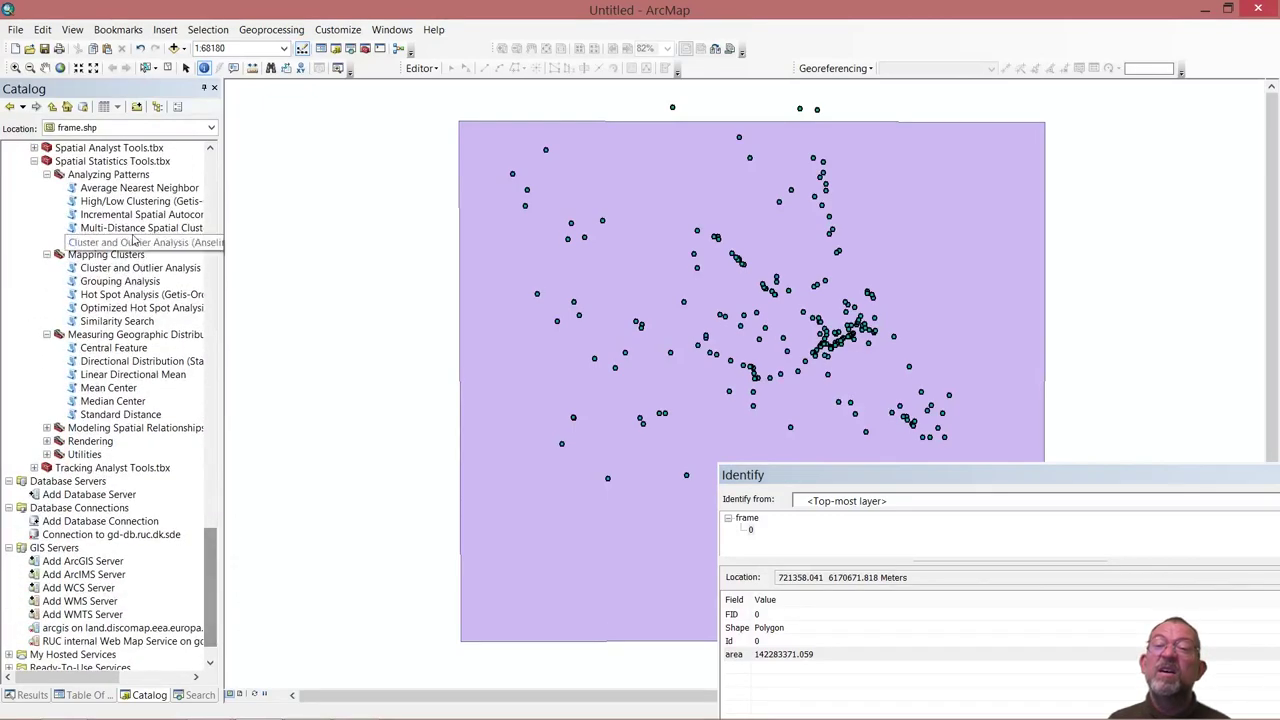
double_click(131, 188)
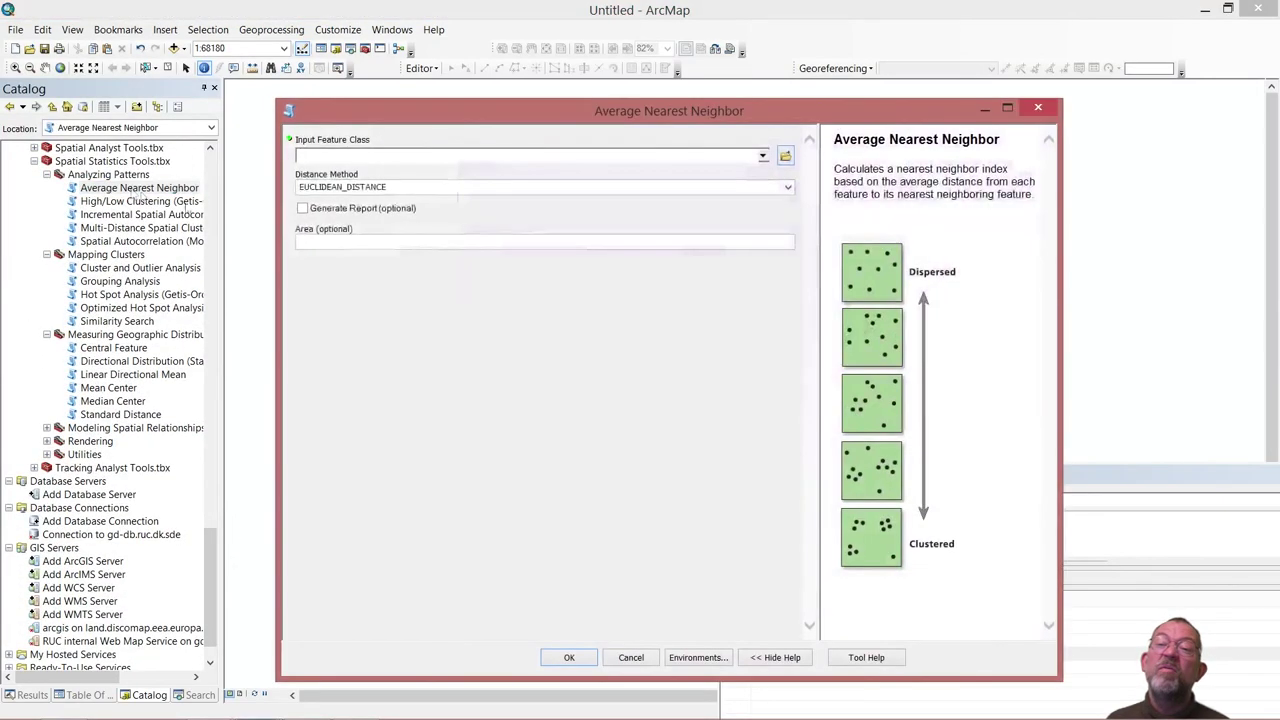
left_click(401, 247)
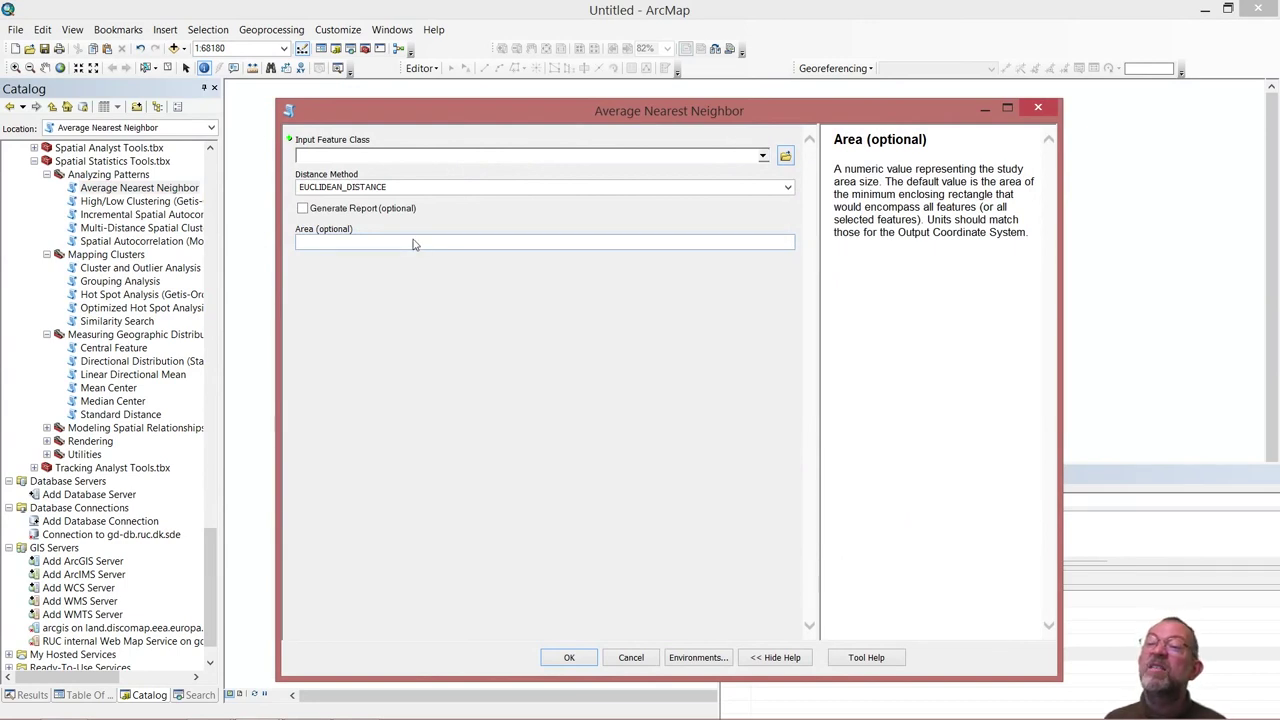
key("ctrl+v")
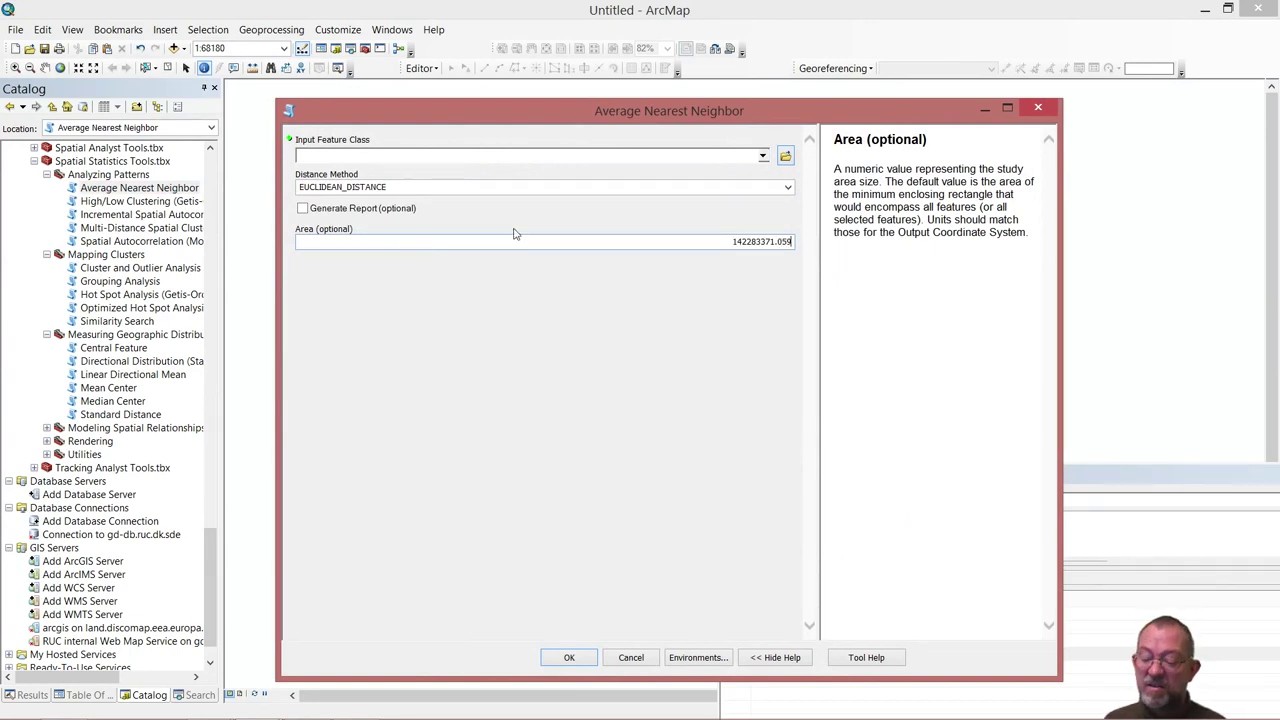
left_click(763, 156)
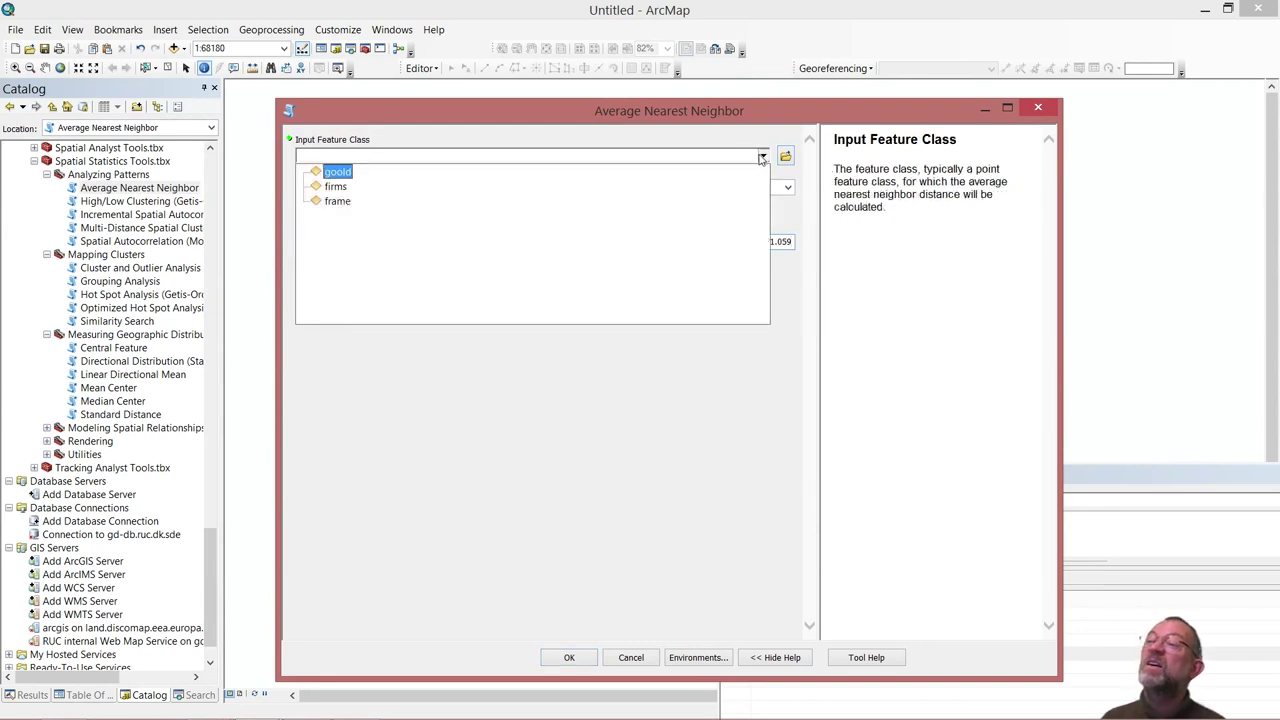
left_click(650, 172)
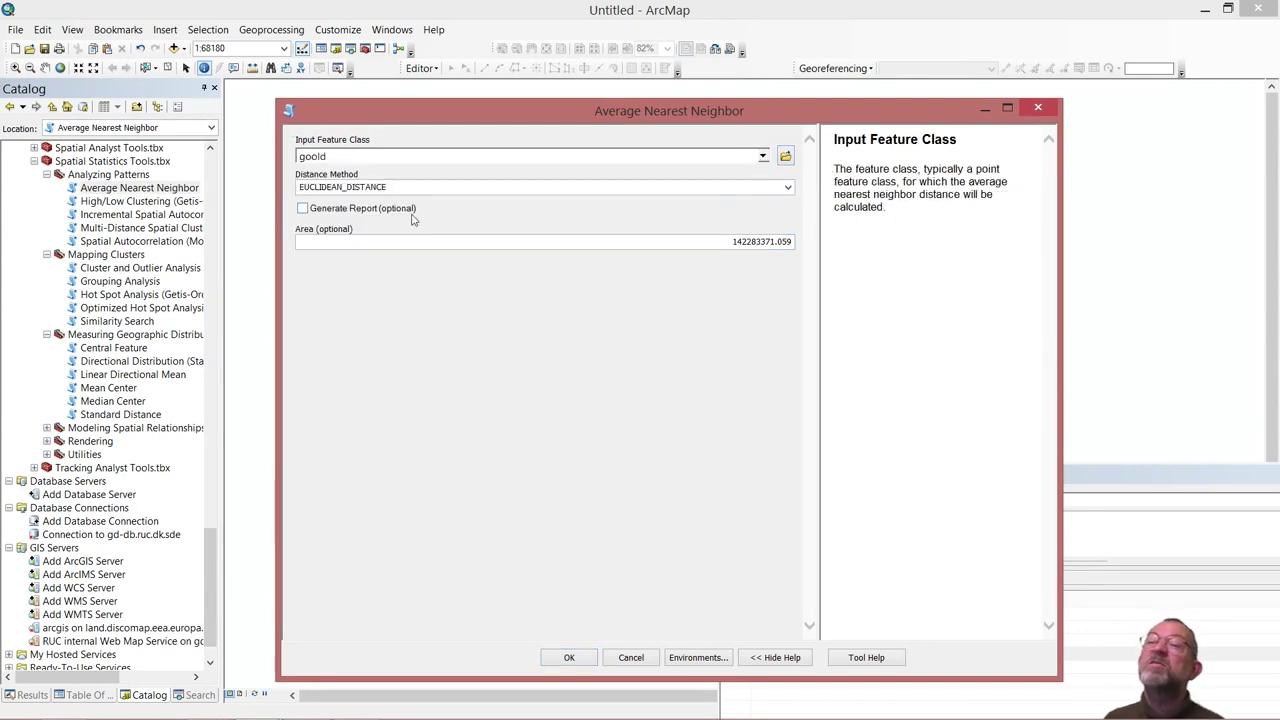
left_click(310, 209)
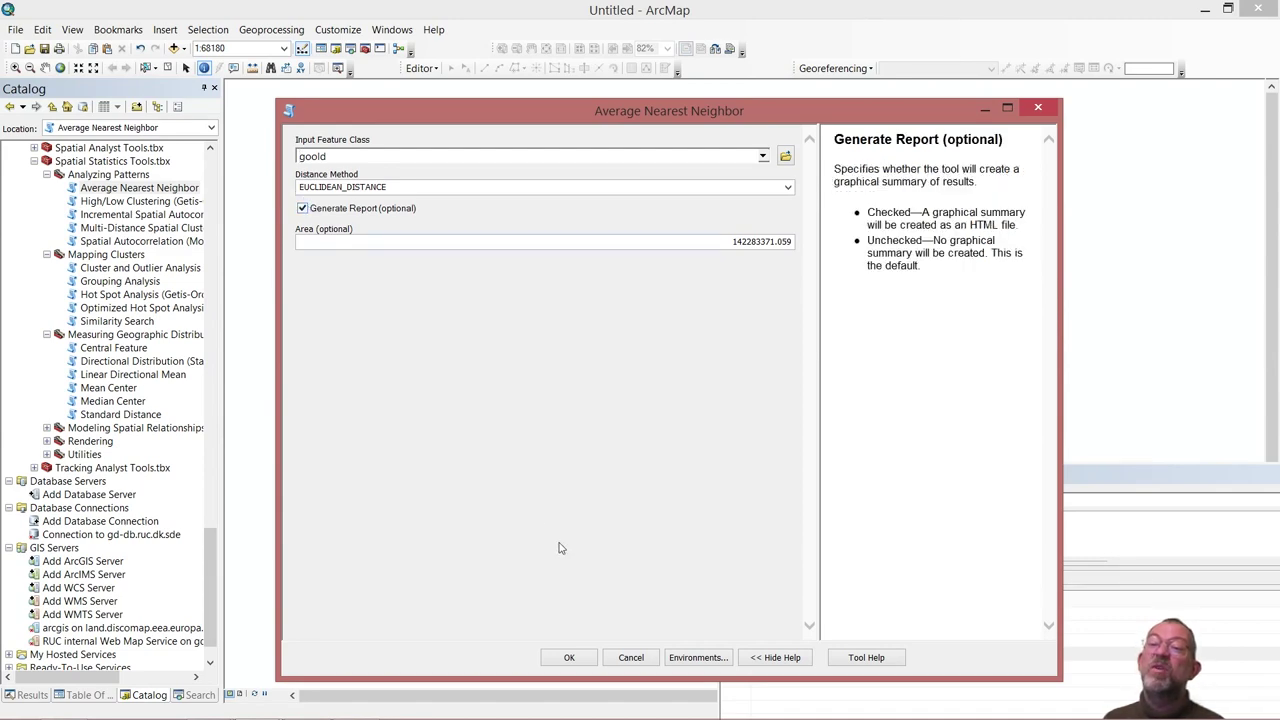
left_click(578, 655)
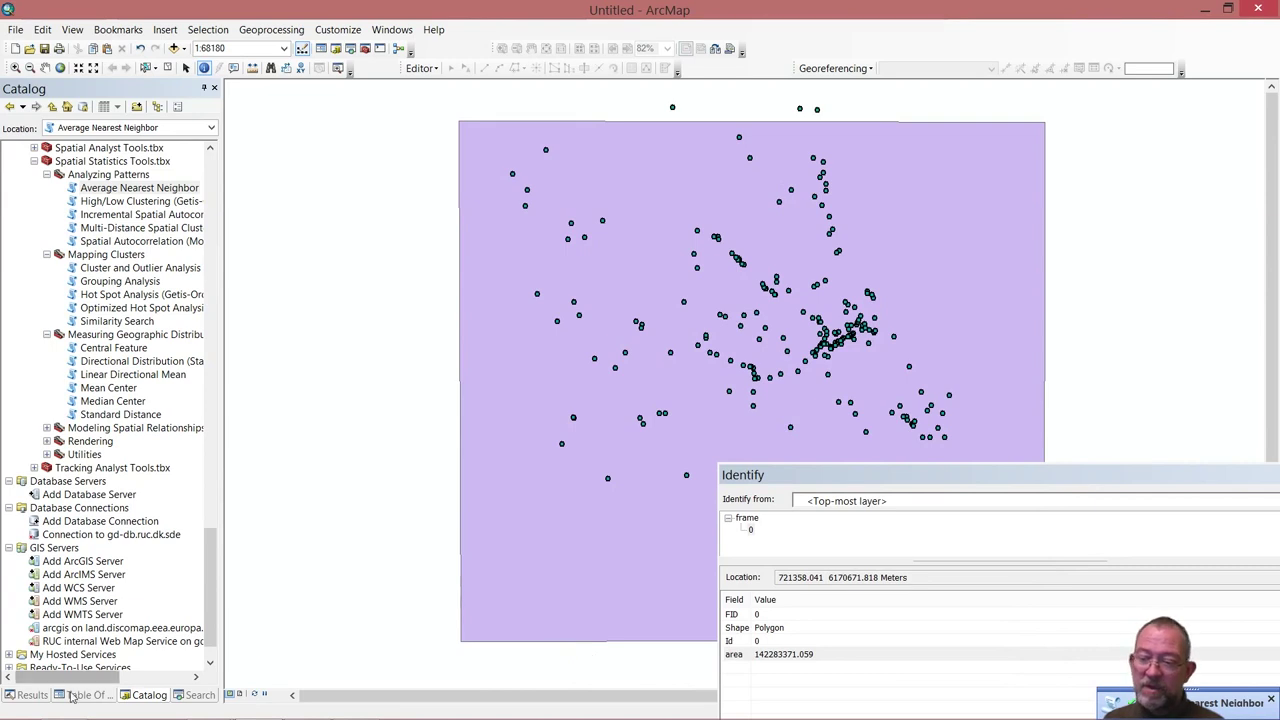
Examine the output values of the newest Average Nearest Neighbor run and close the Identify window.
left_click(30, 694)
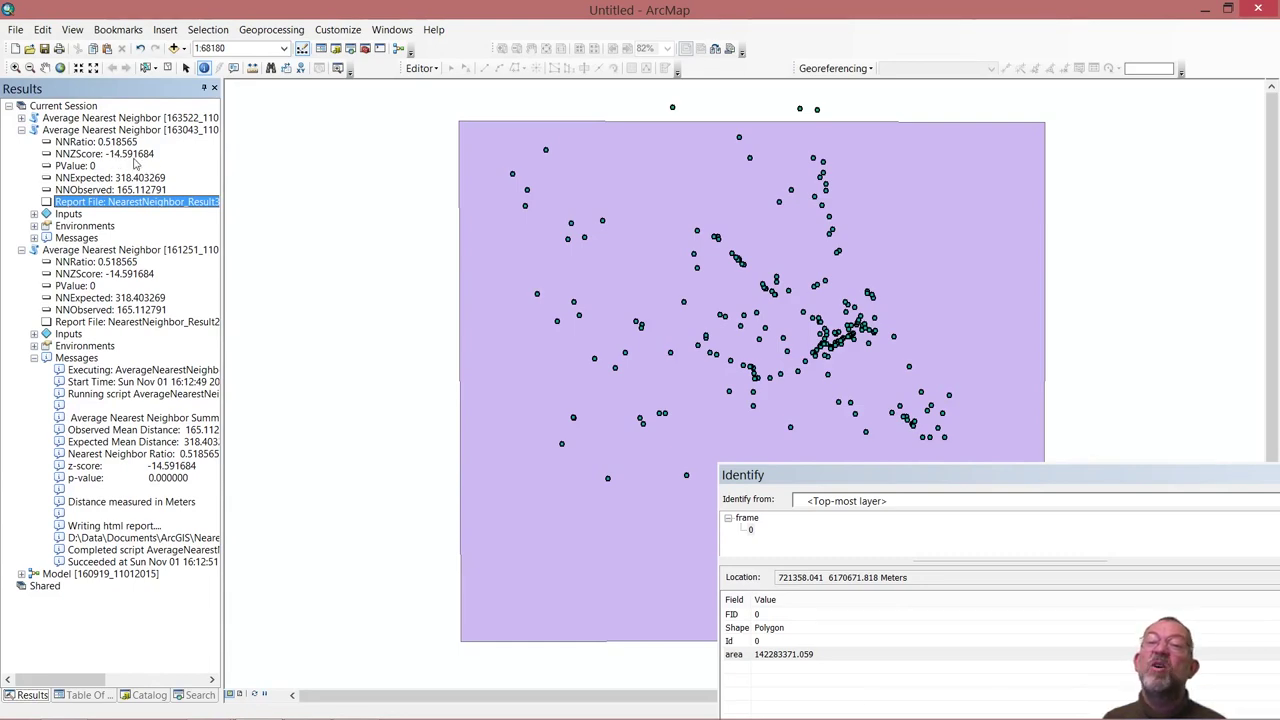
left_click(21, 118)
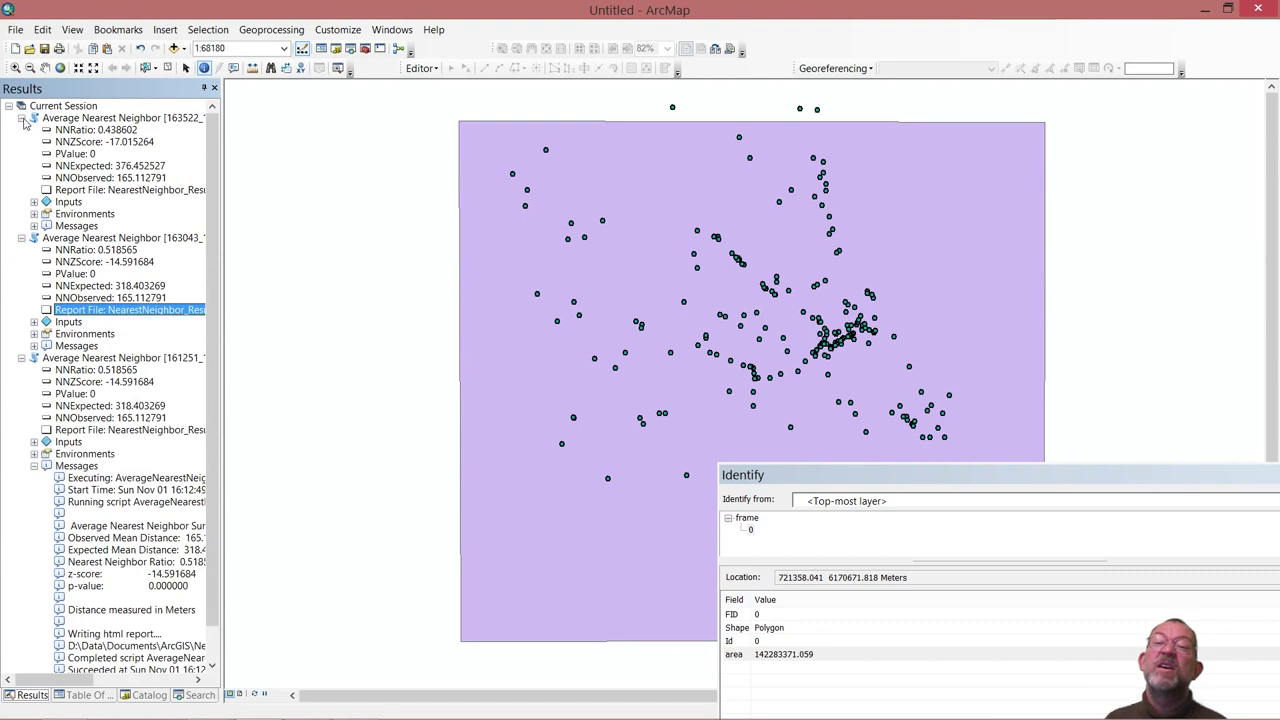
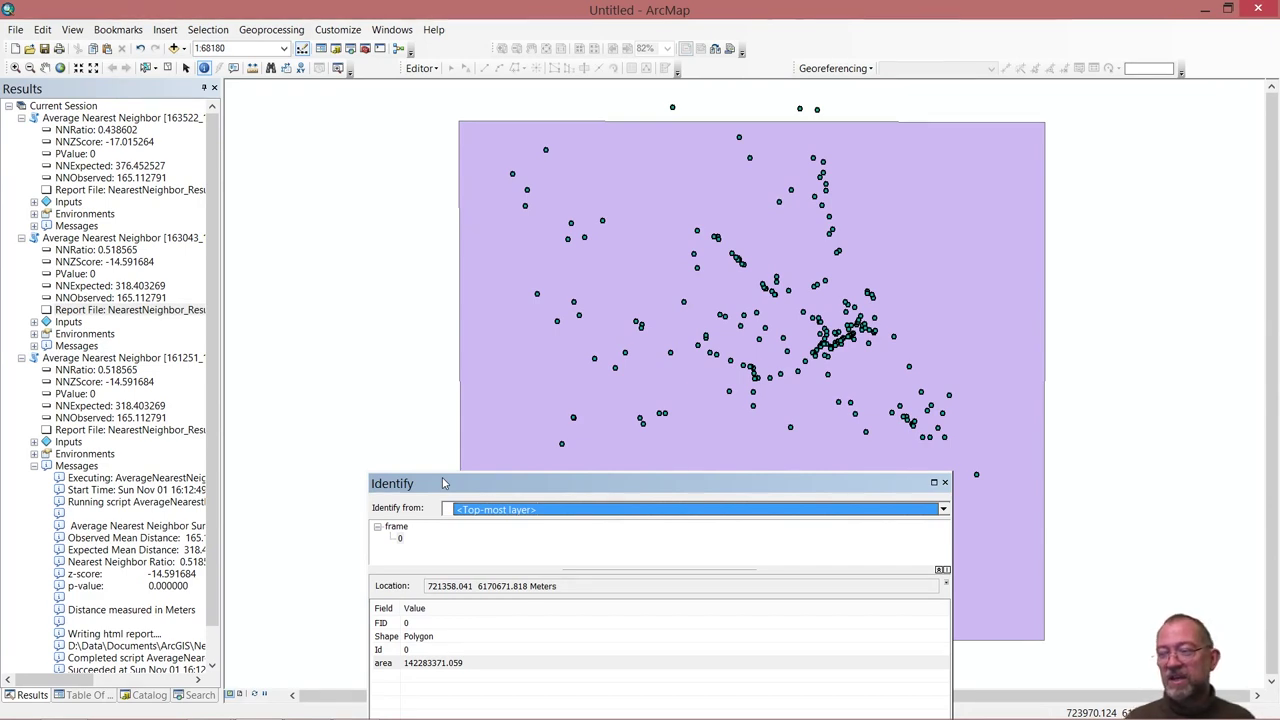
left_click(960, 480)
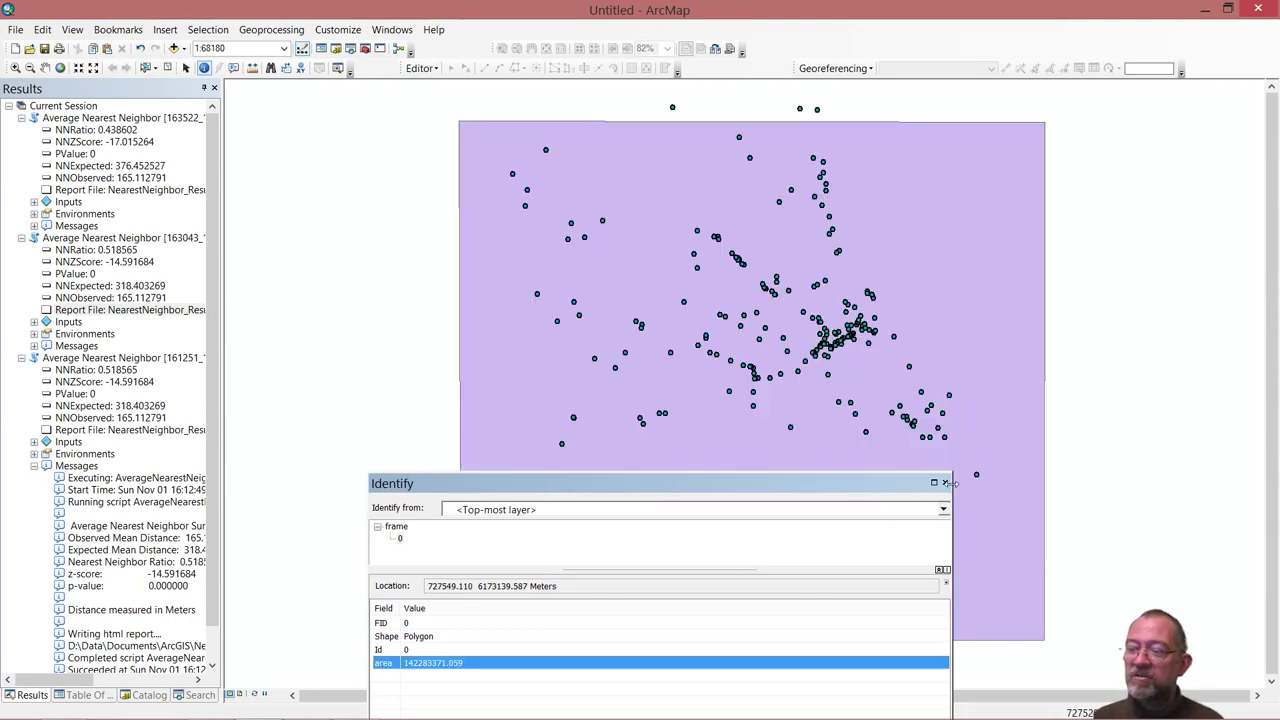
left_click(936, 484)
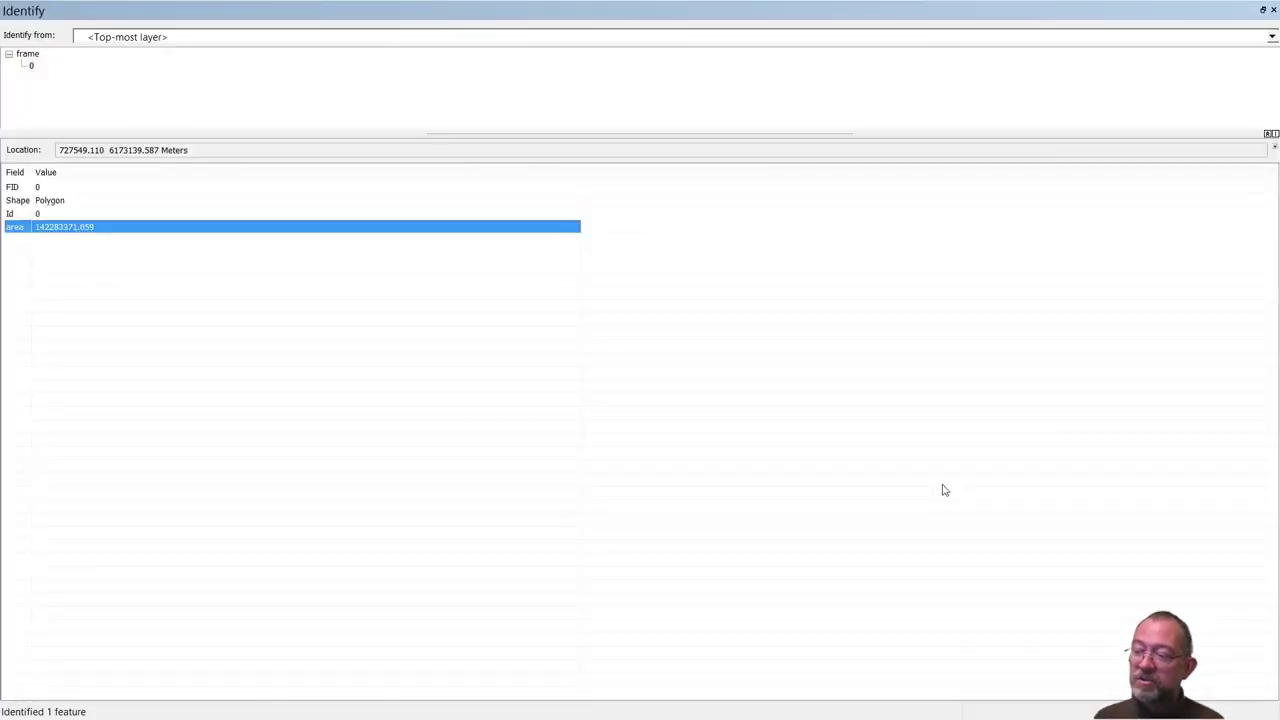
left_click(1272, 10)
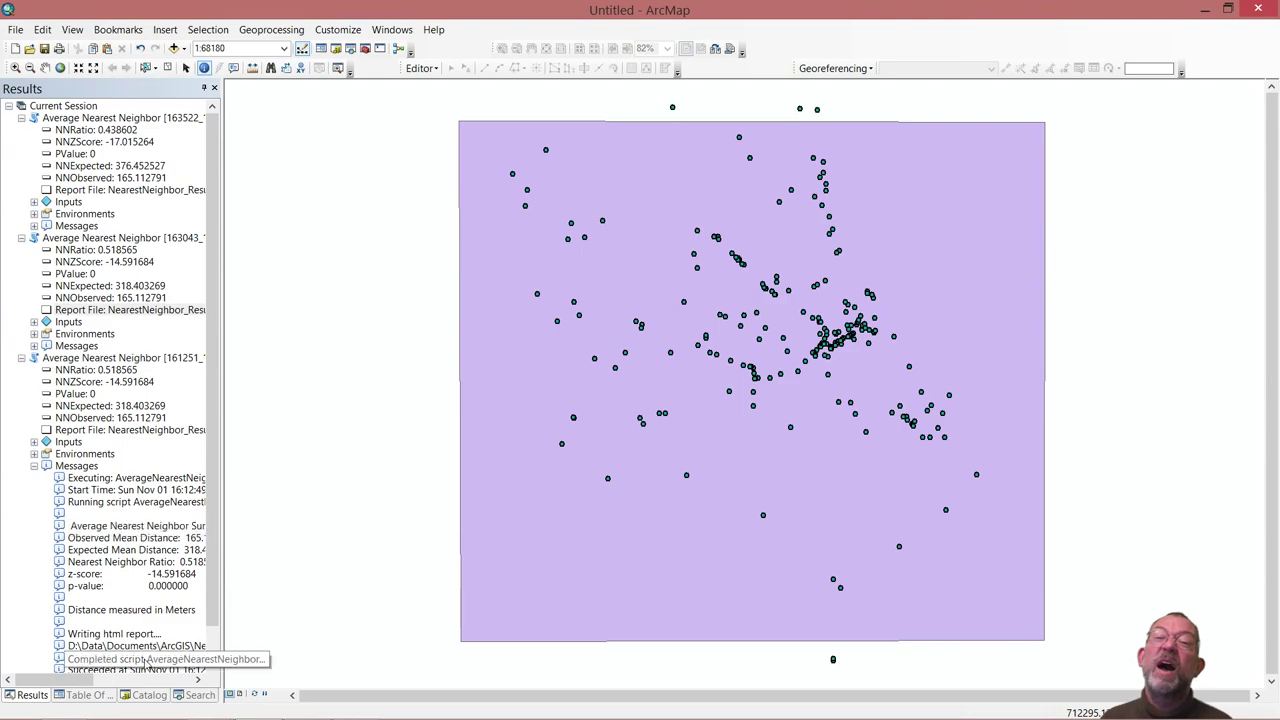
Add Land_frame_dis.shp from the Point_data folder to the map.
left_click(148, 695)
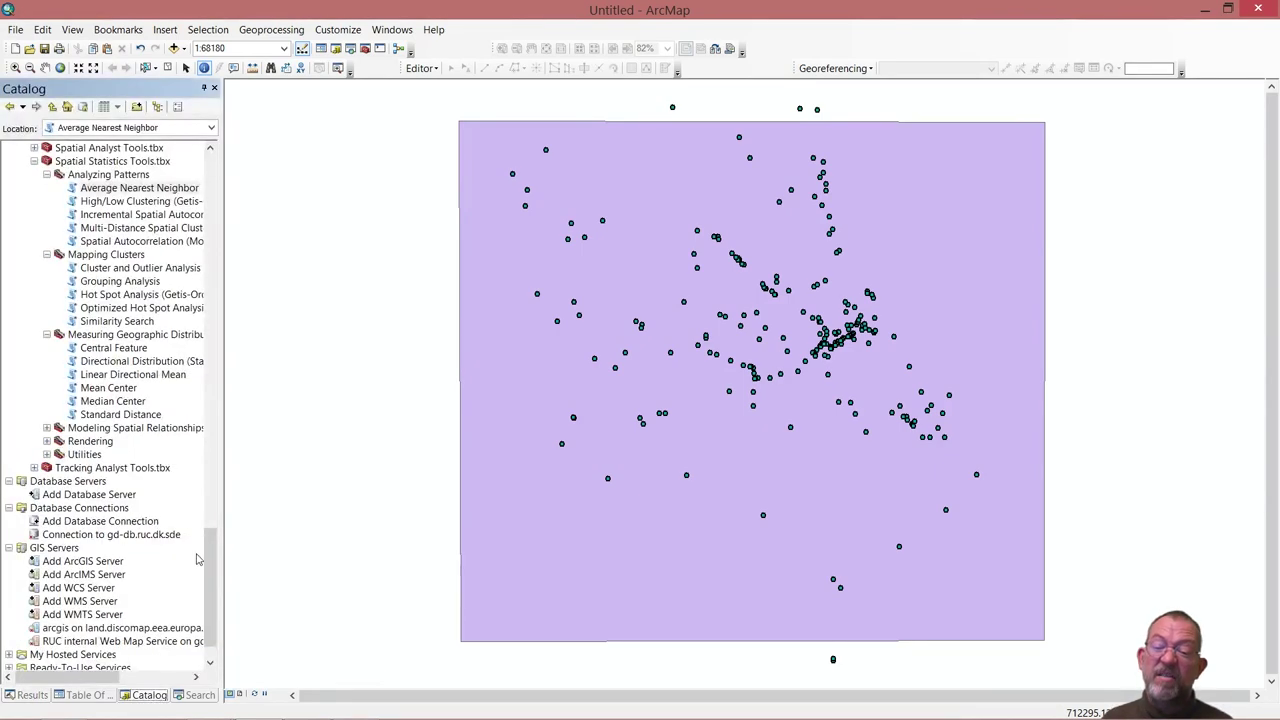
left_click_drag(211, 598, 254, 279)
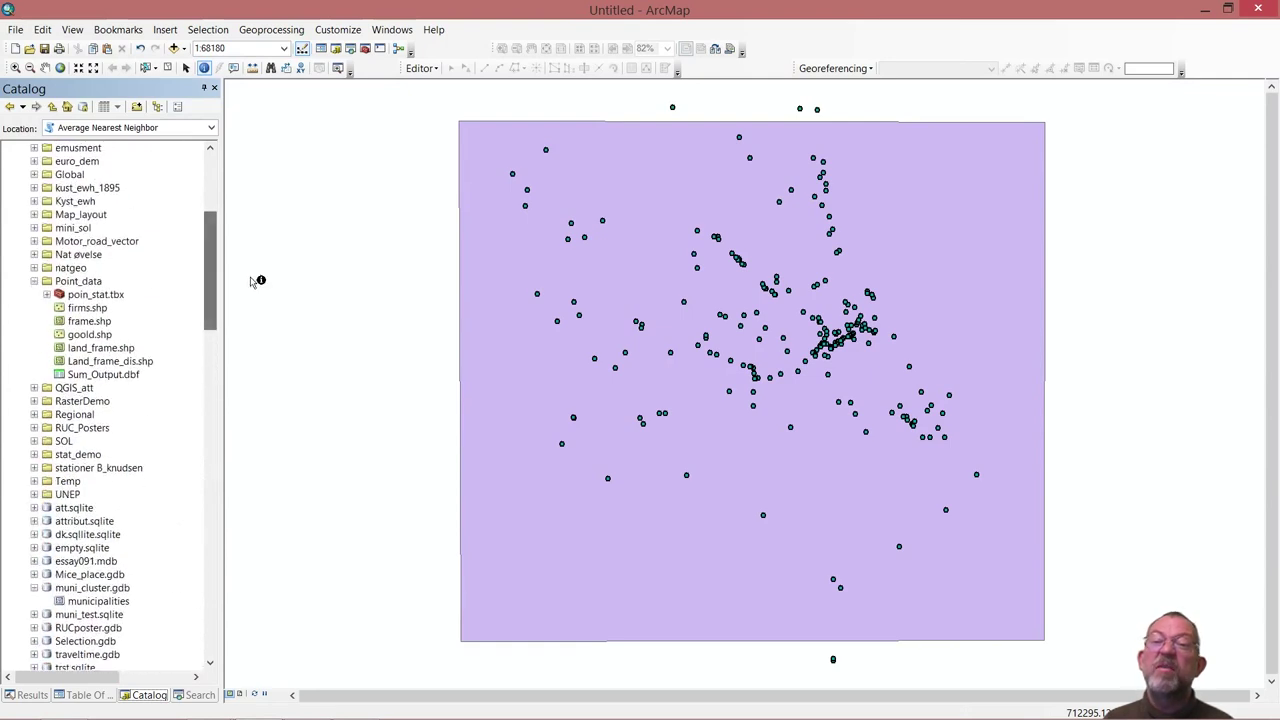
mouse_move(85, 362)
left_mouse_down()
mouse_move(188, 363)
mouse_move(251, 389)
left_mouse_up()
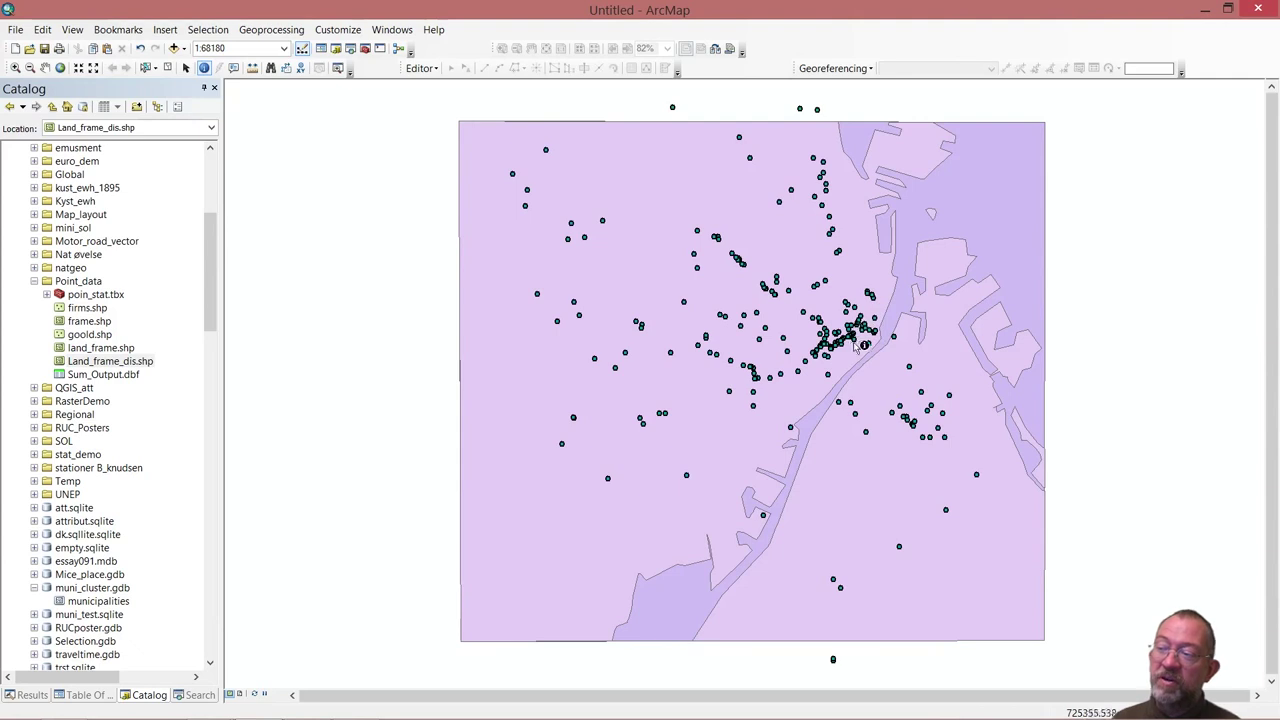
Identify the Land_frame_dis polygon on the map, copy the value of its area field and close the Identify window.
left_click(548, 520)
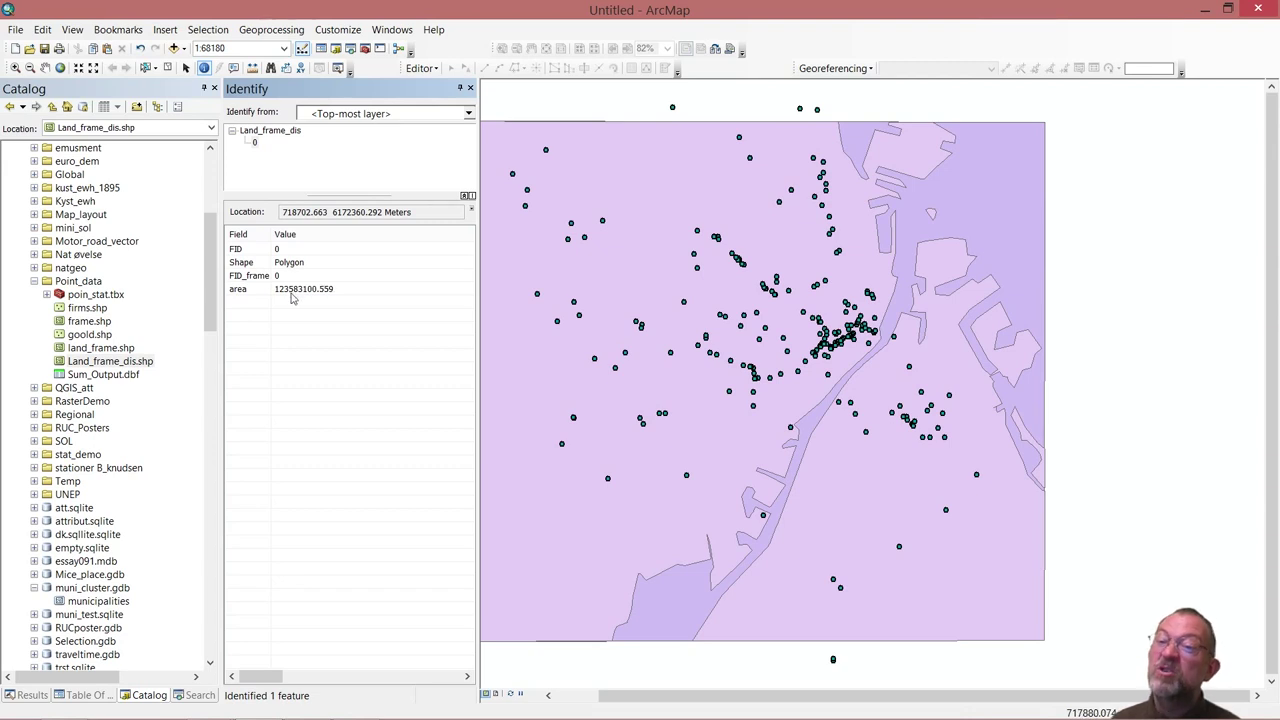
left_click(322, 289)
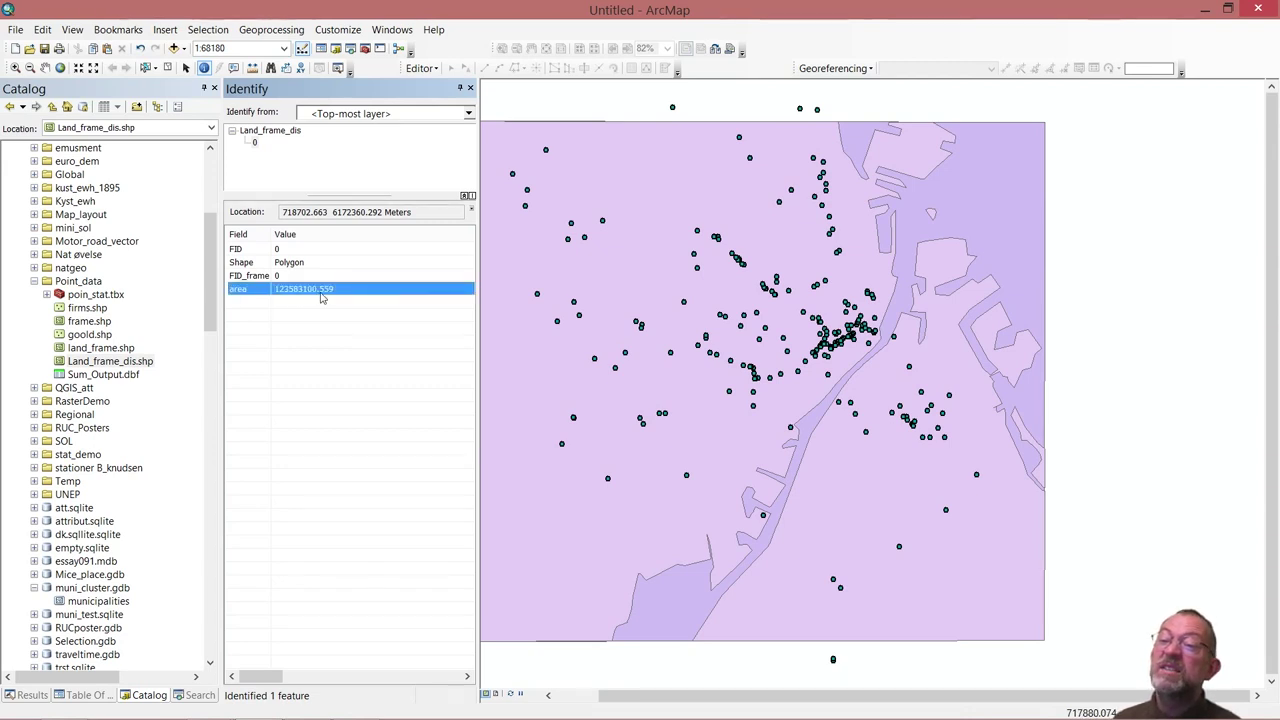
right_click(322, 296)
left_click(348, 303)
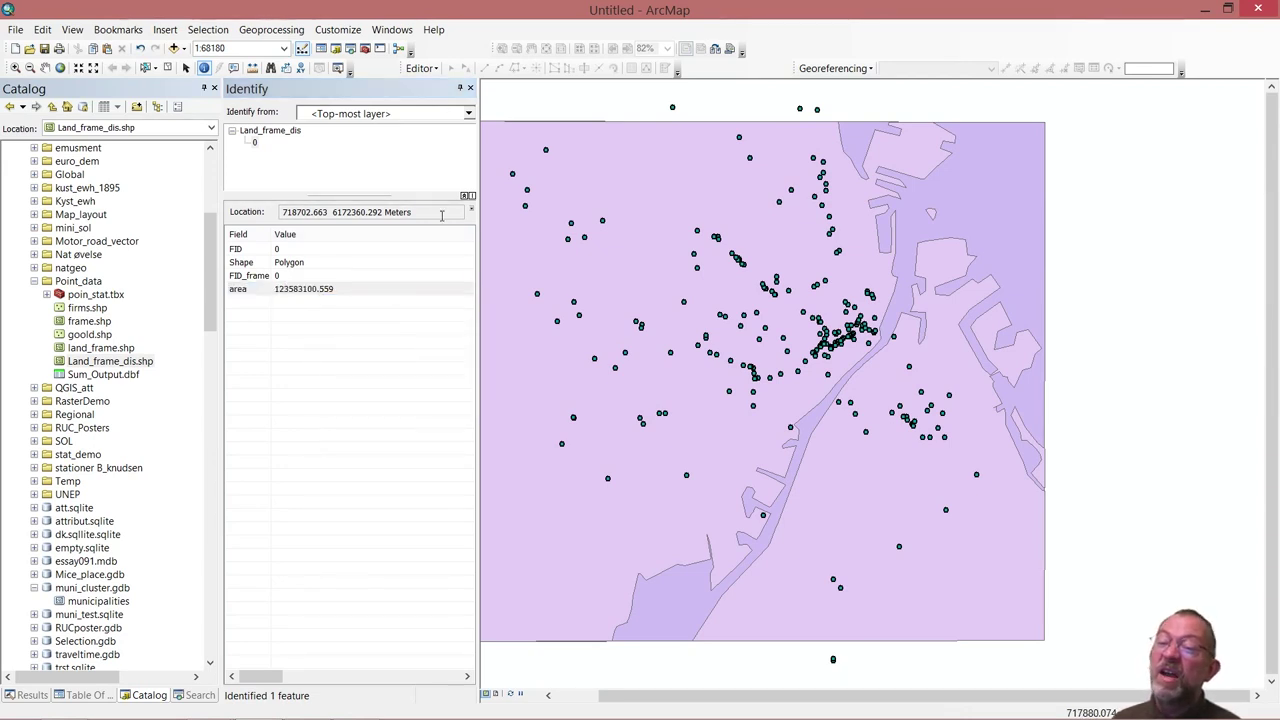
left_click(469, 88)
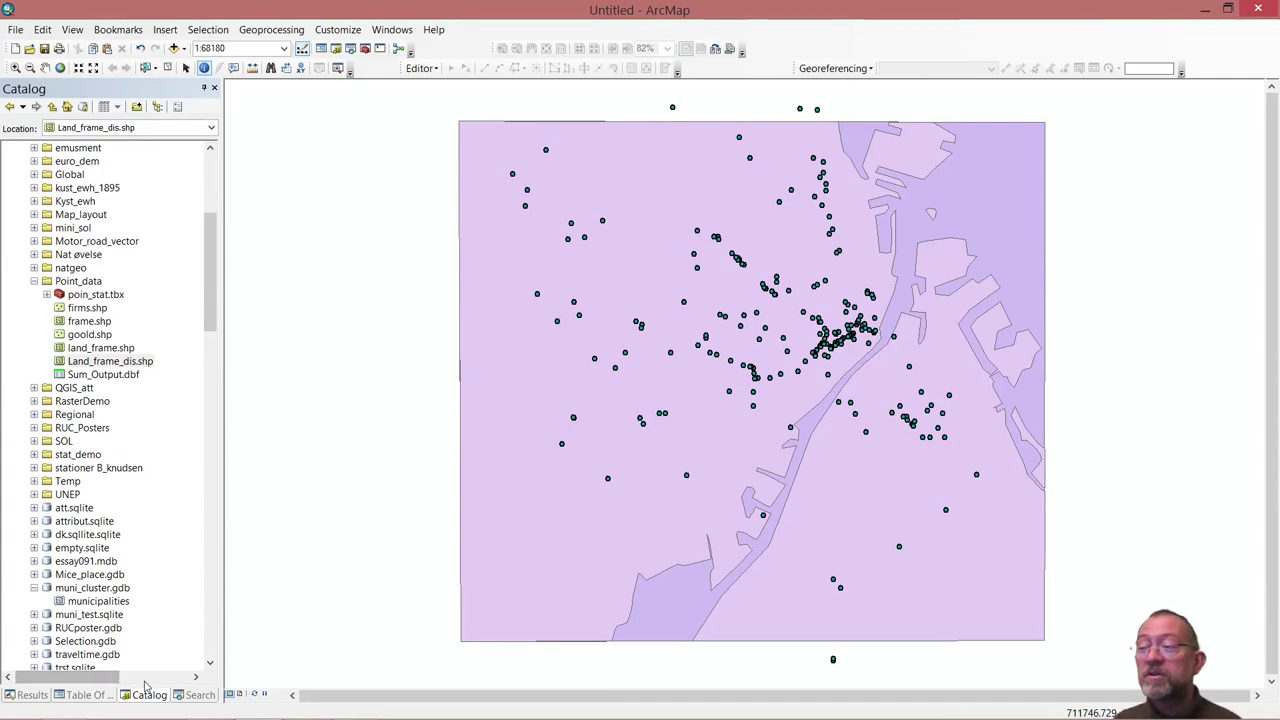
Rerun the latest Average Nearest Neighbor analysis with the area set to 123583100.559 and expand its new results.
left_click(18, 695)
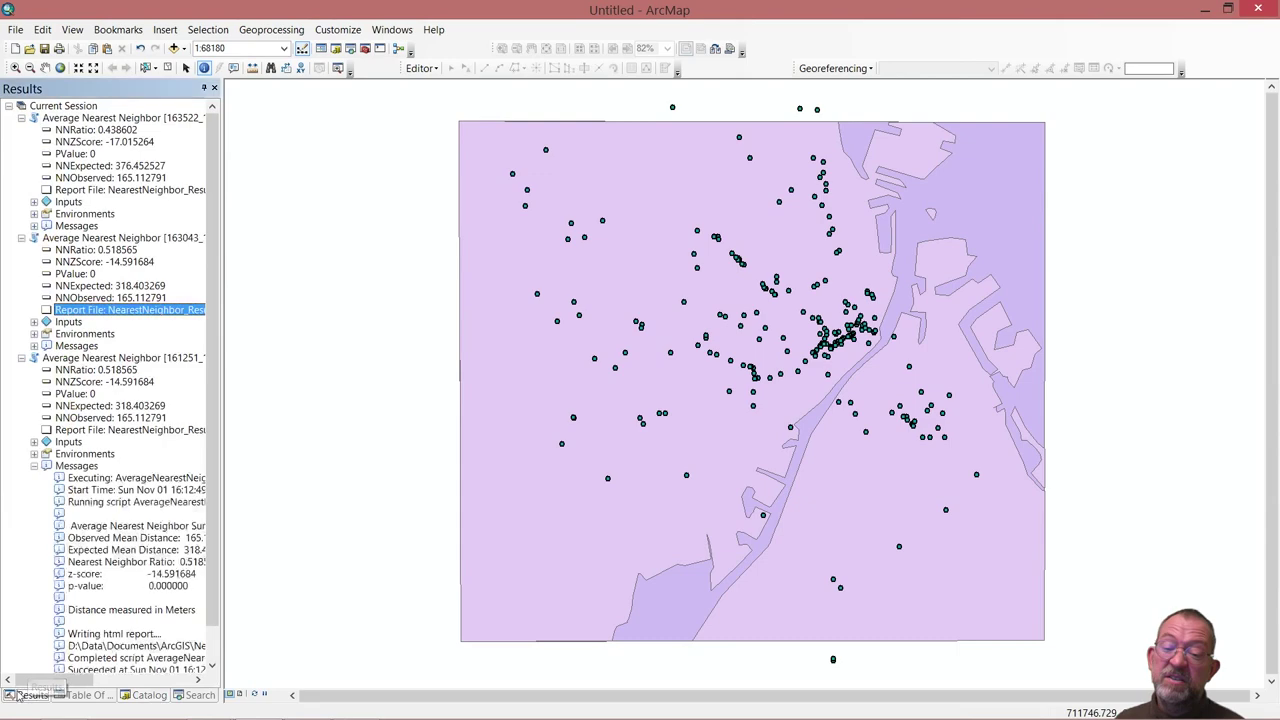
double_click(139, 121)
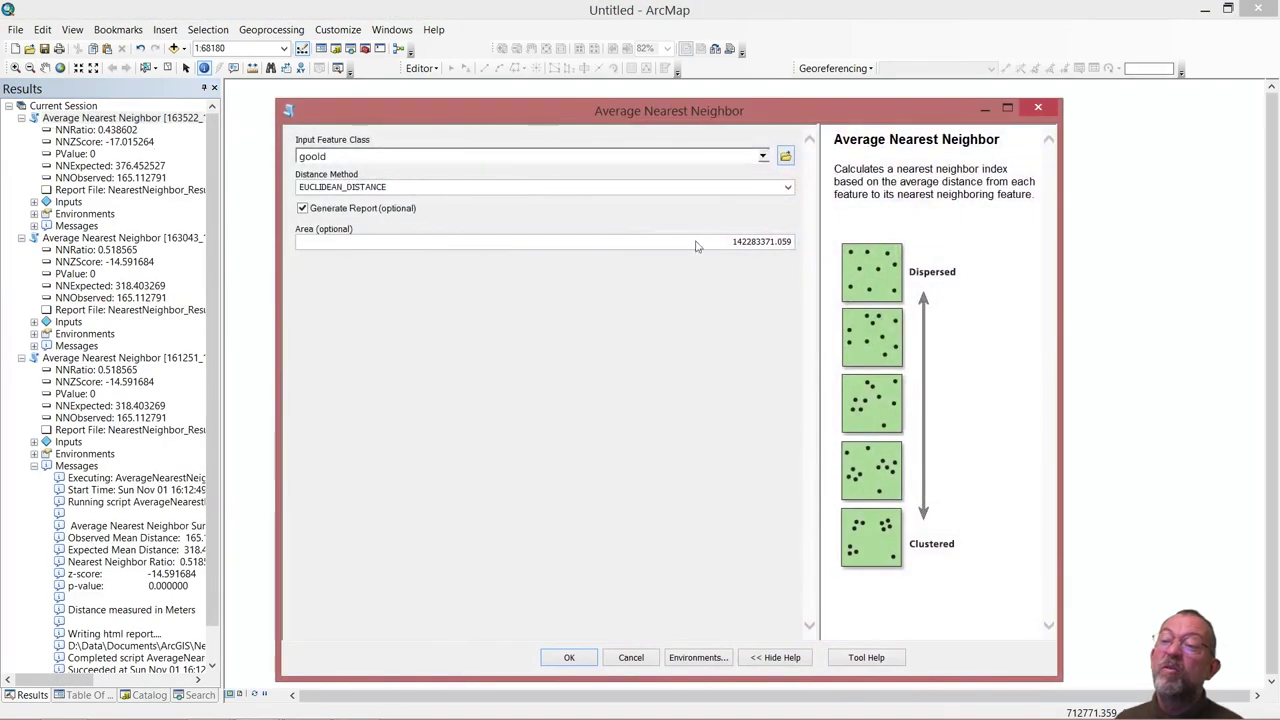
left_click(727, 245)
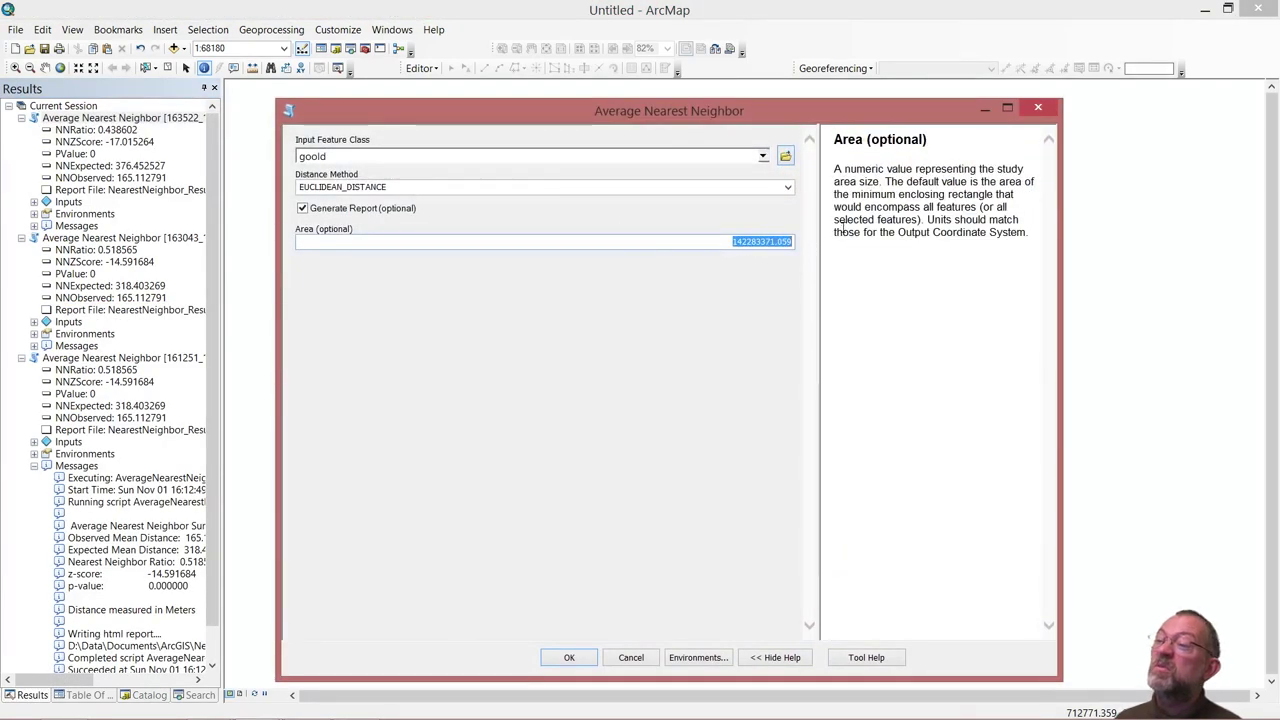
key("ctrl+v")
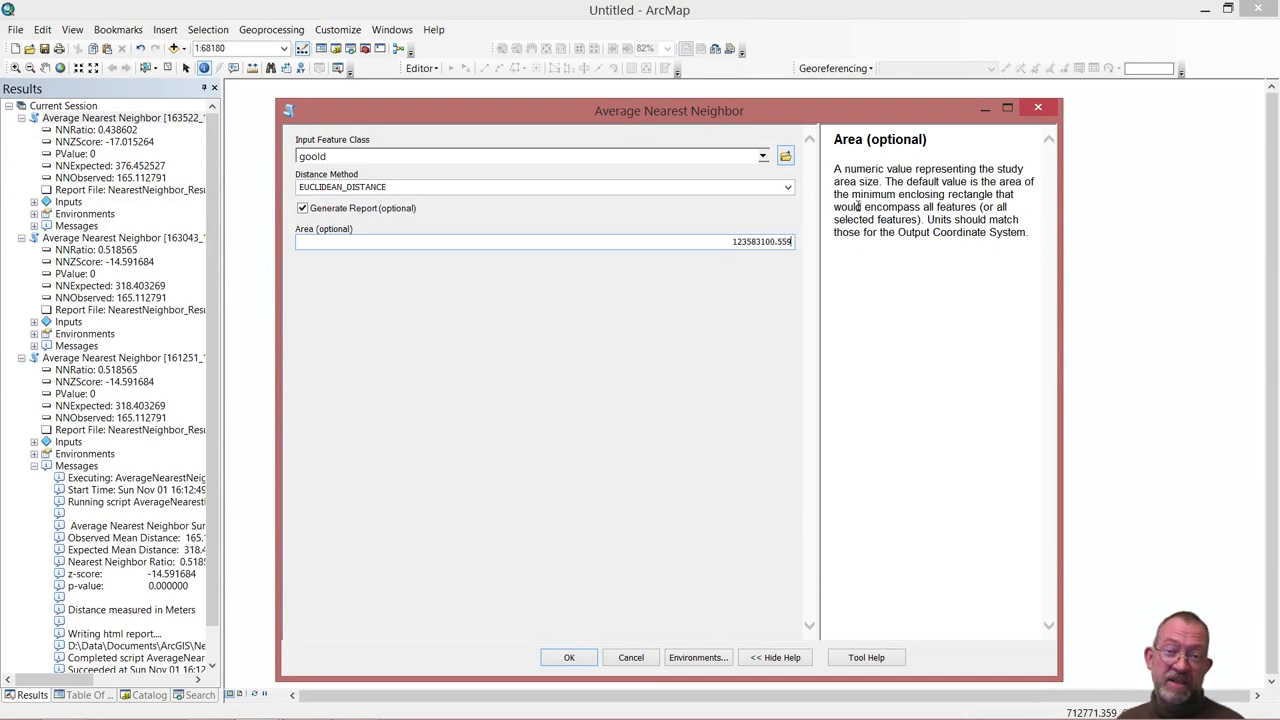
left_click(569, 658)
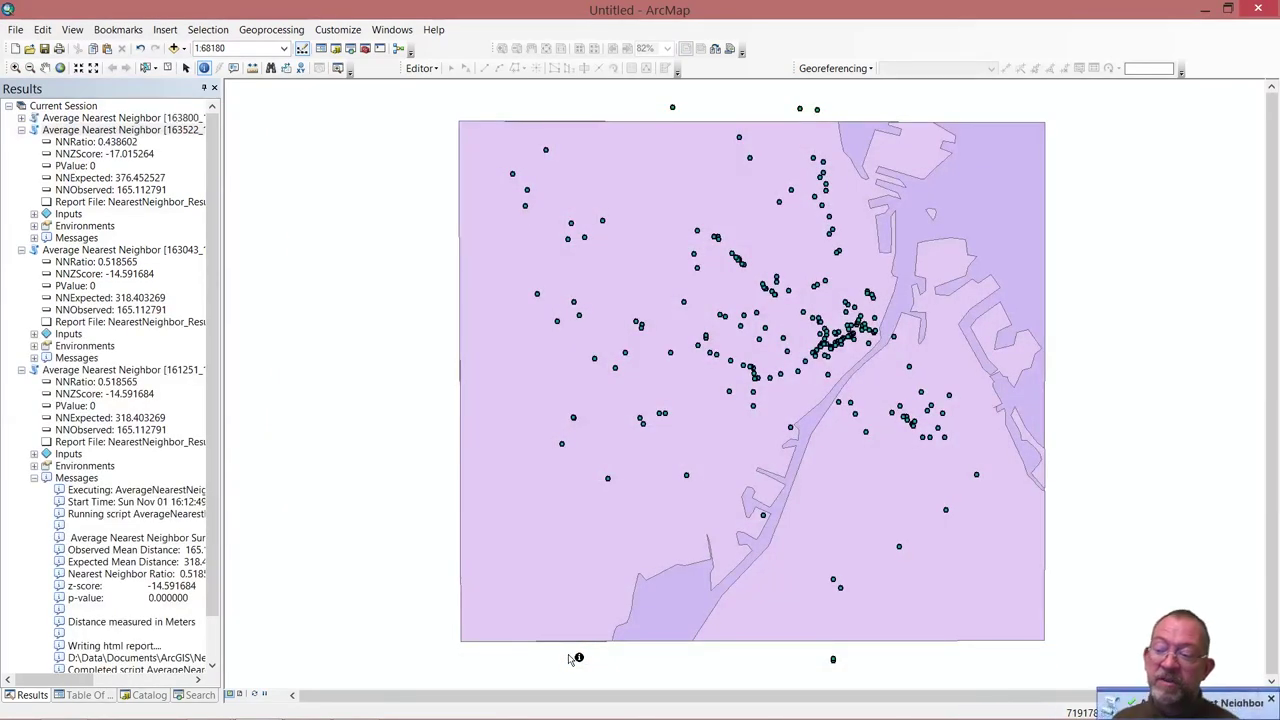
left_click(21, 118)
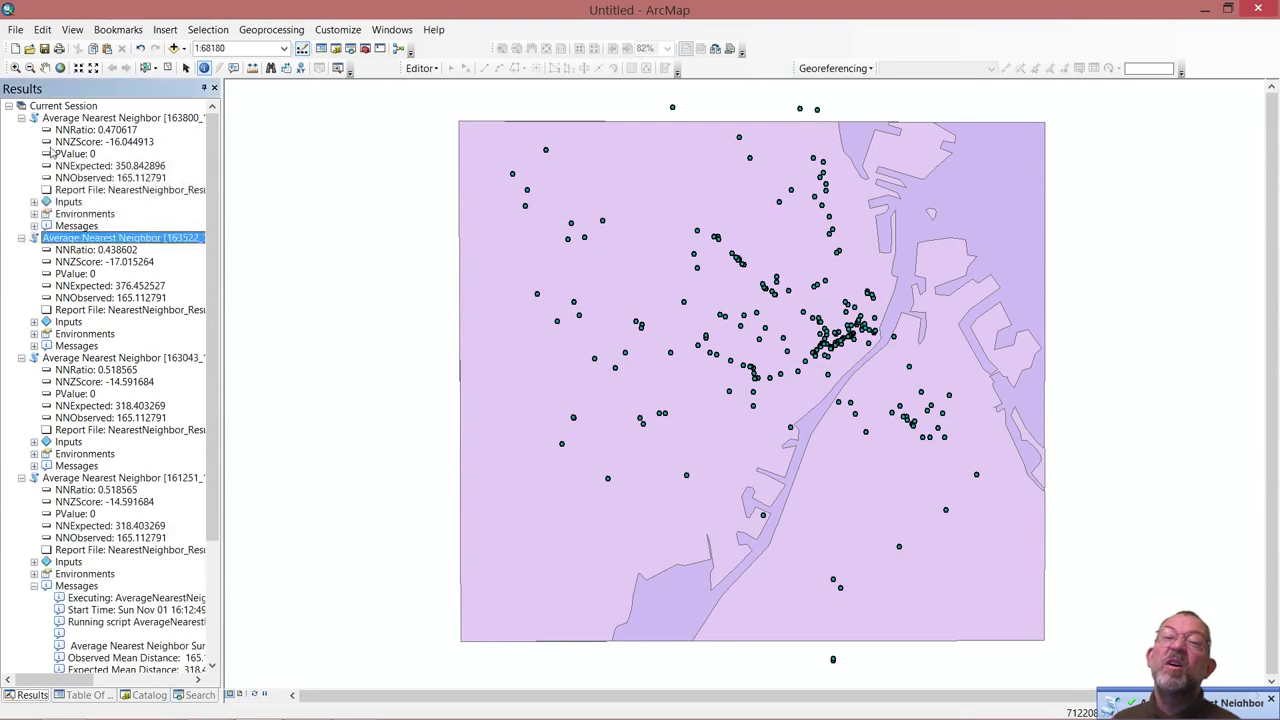
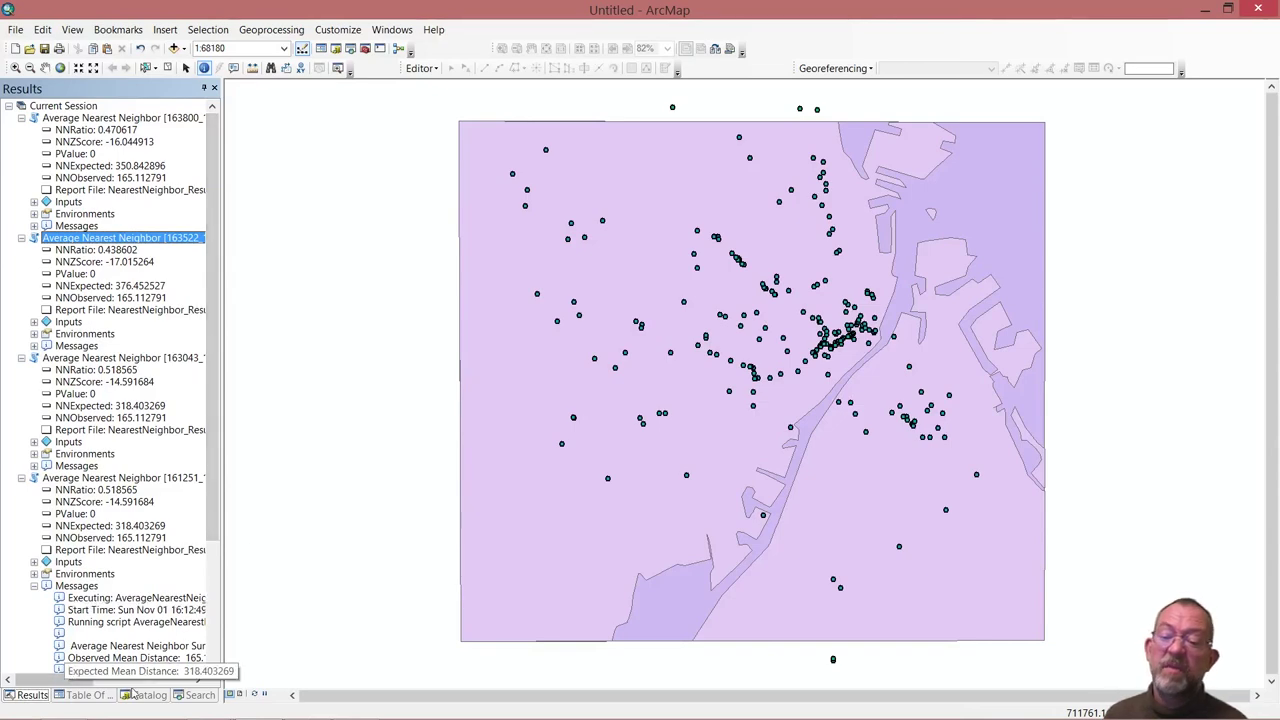
Replace the previous tool search term and search for "random points".
left_click(200, 695)
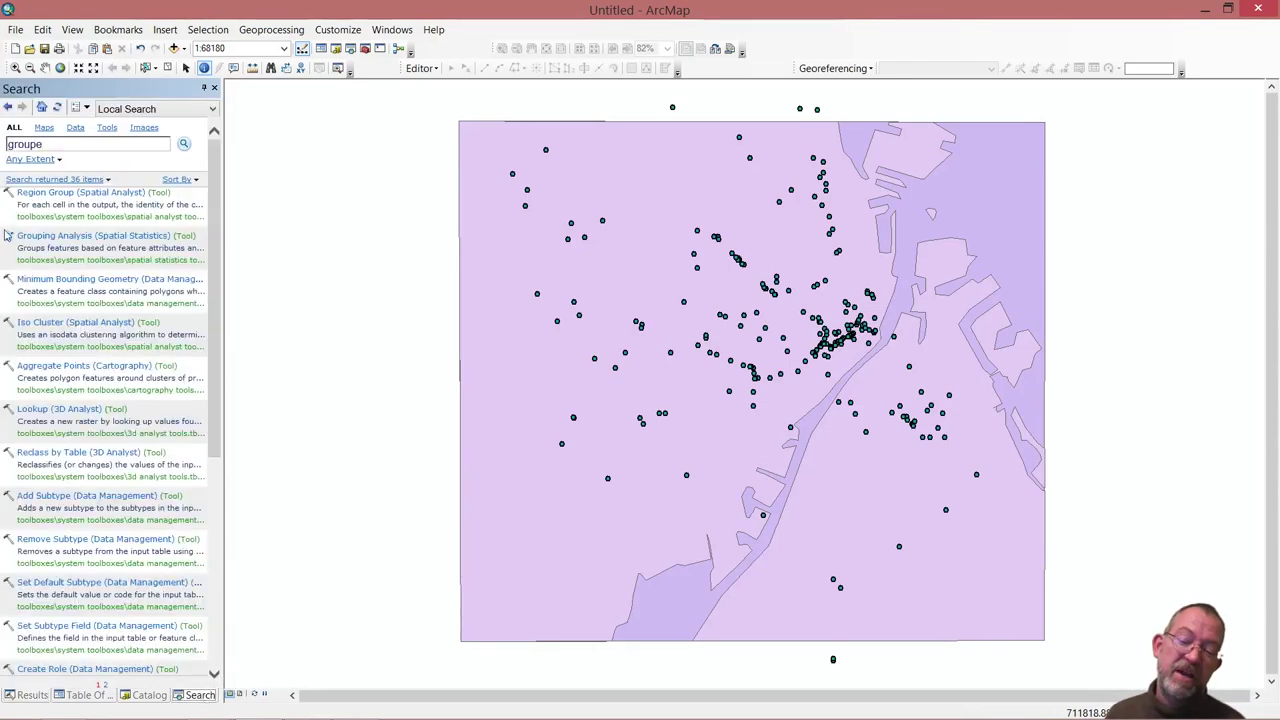
left_click_drag(45, 144, 4, 143)
key("BackSpace")
key("Return")
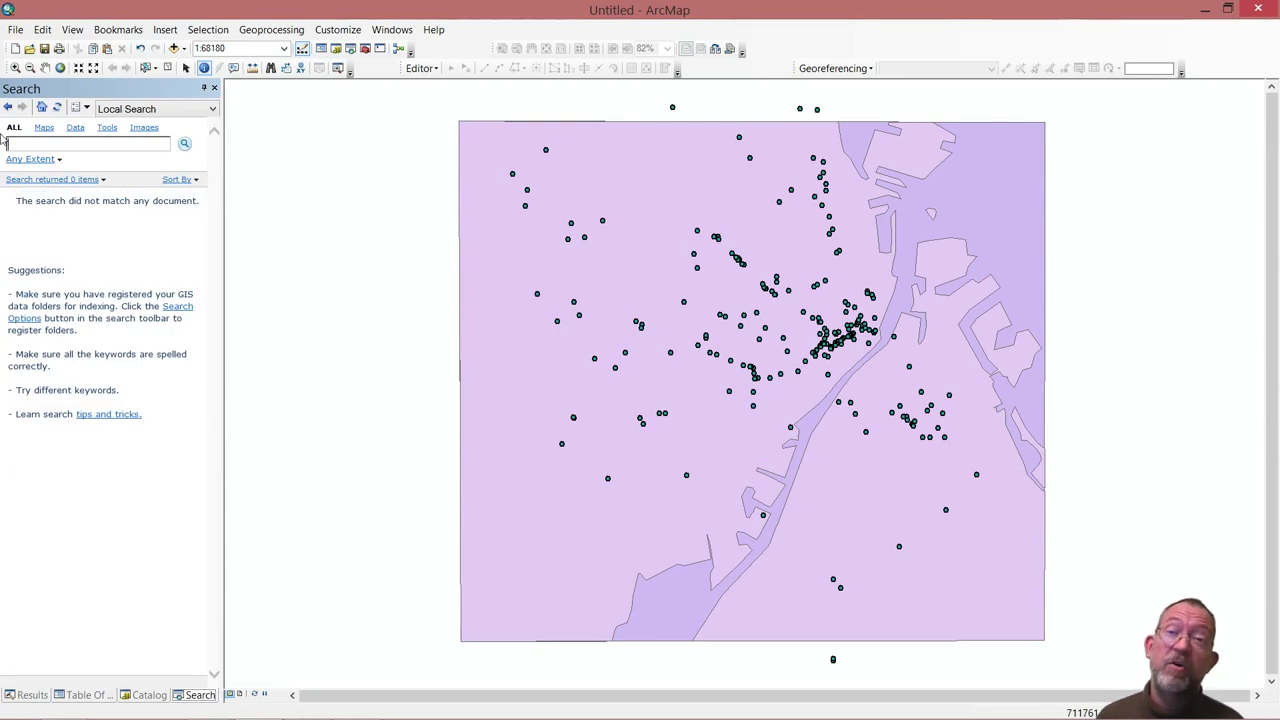
type("random ")
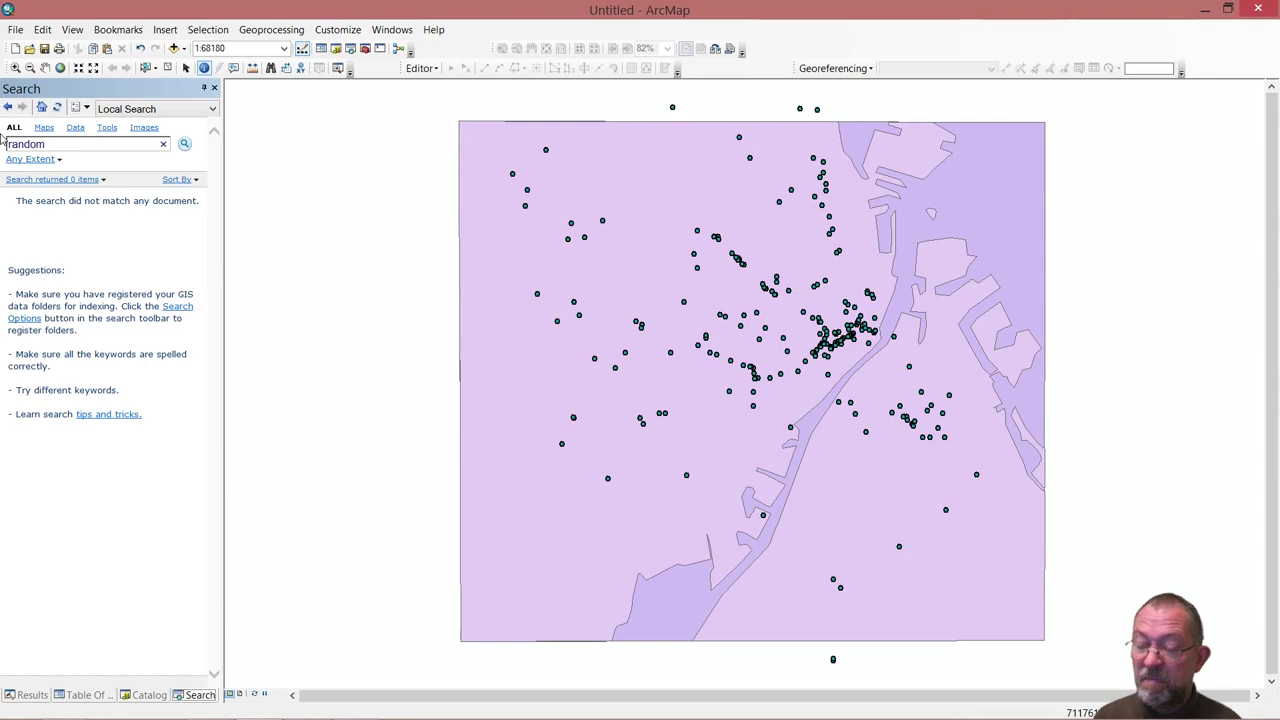
type("points")
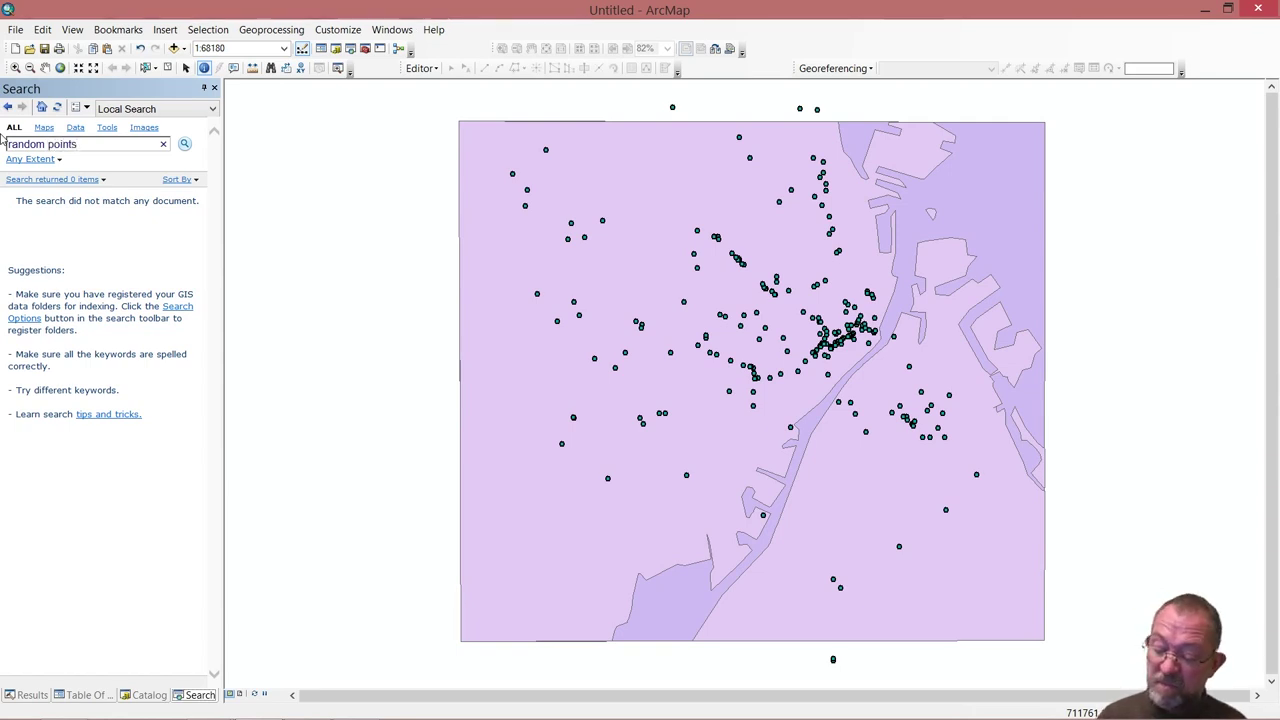
key("Return")
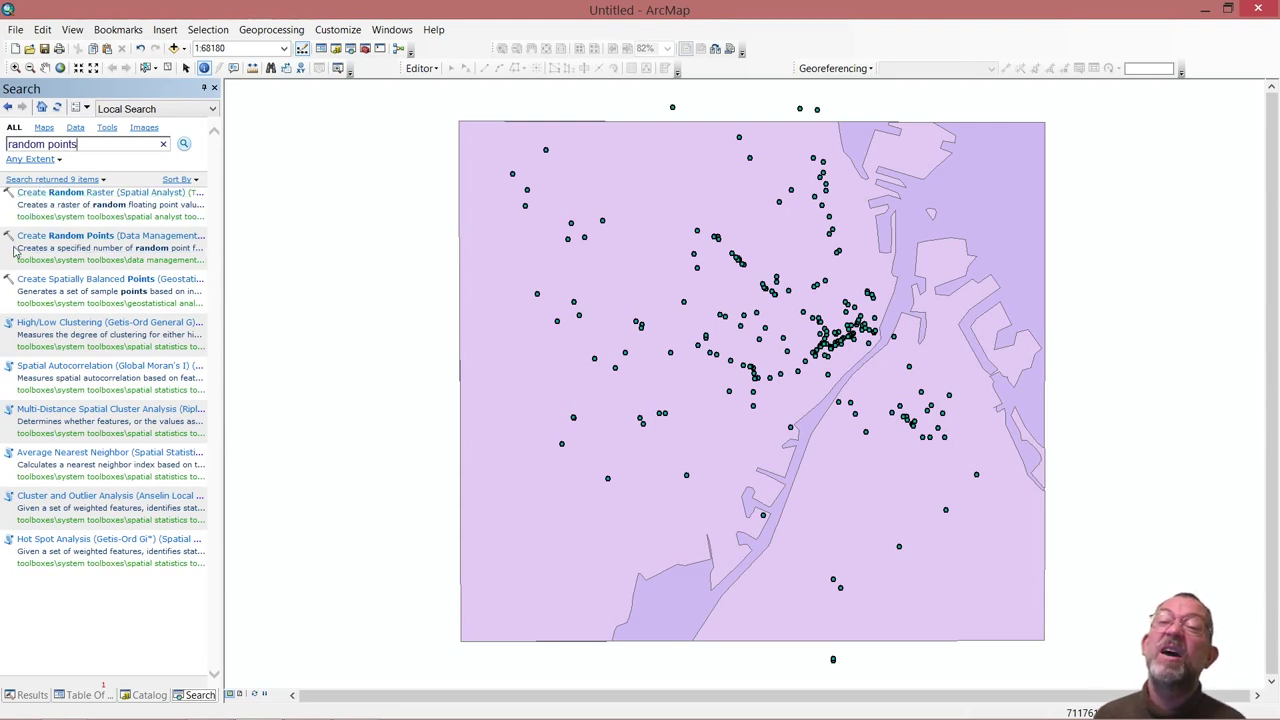
Open the Create Random Points tool and check how many records the goold attribute table contains.
left_click(95, 237)
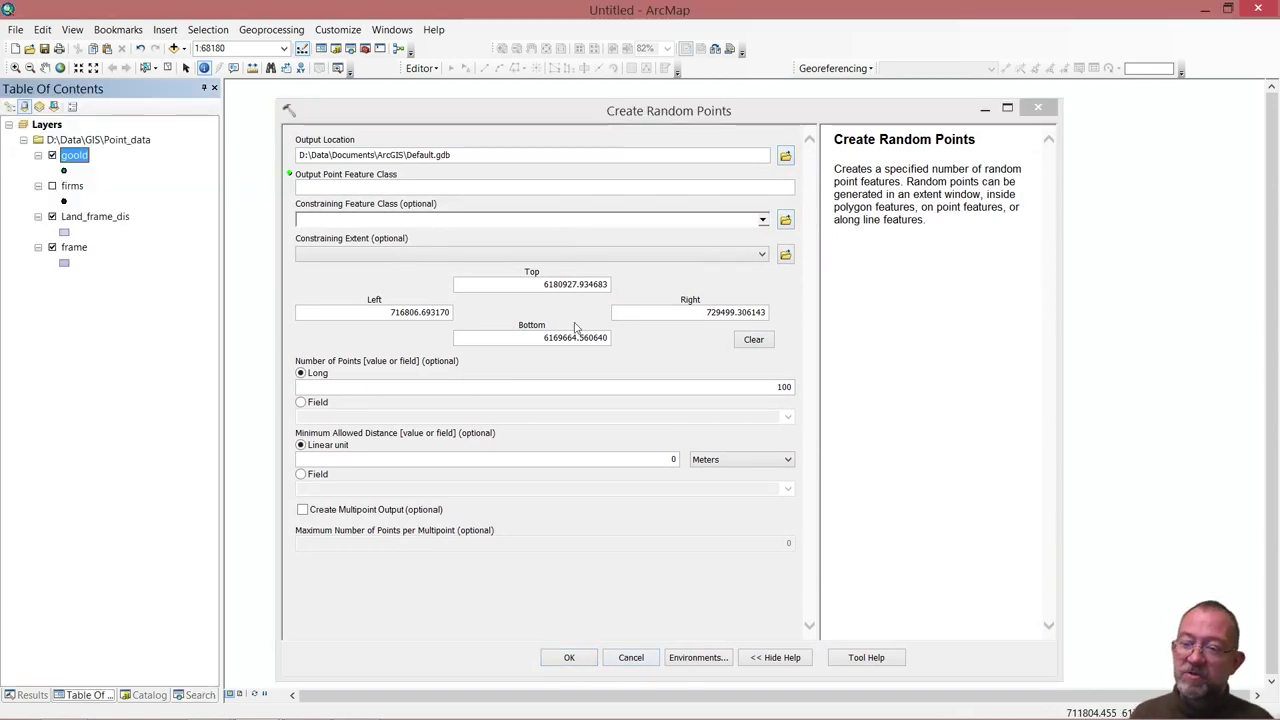
right_click(84, 157)
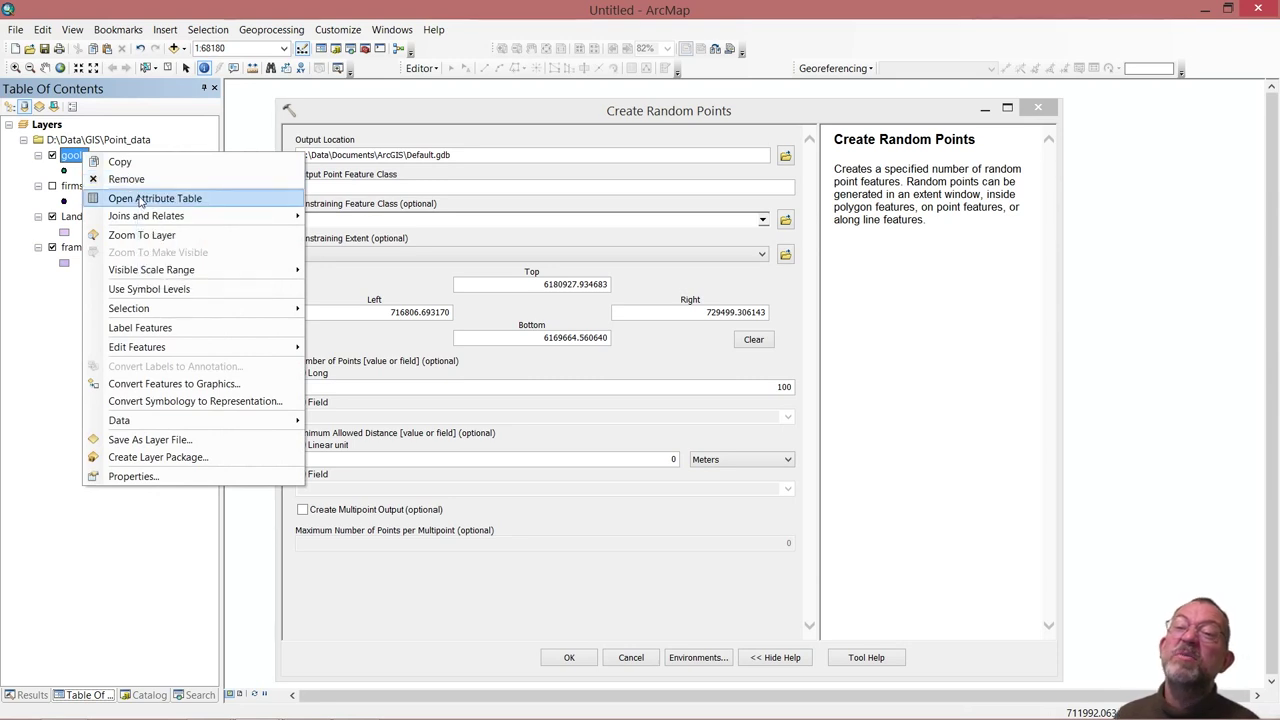
left_click(141, 199)
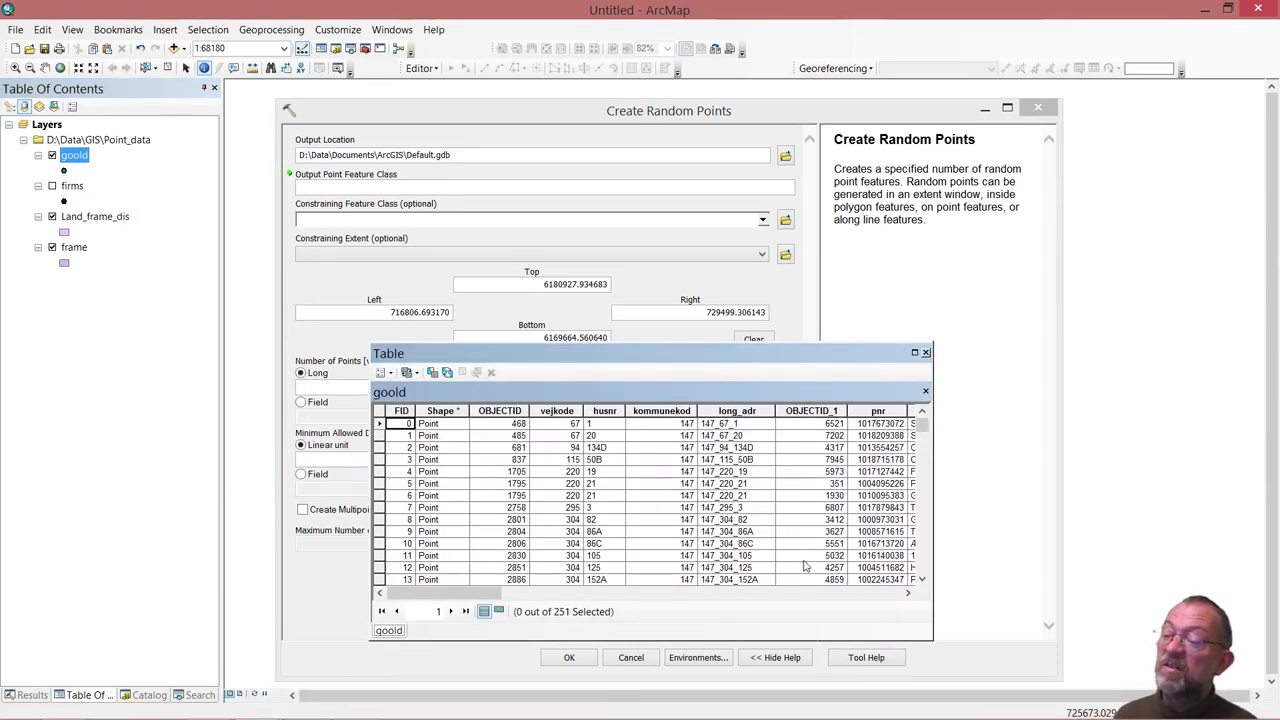
left_click(926, 352)
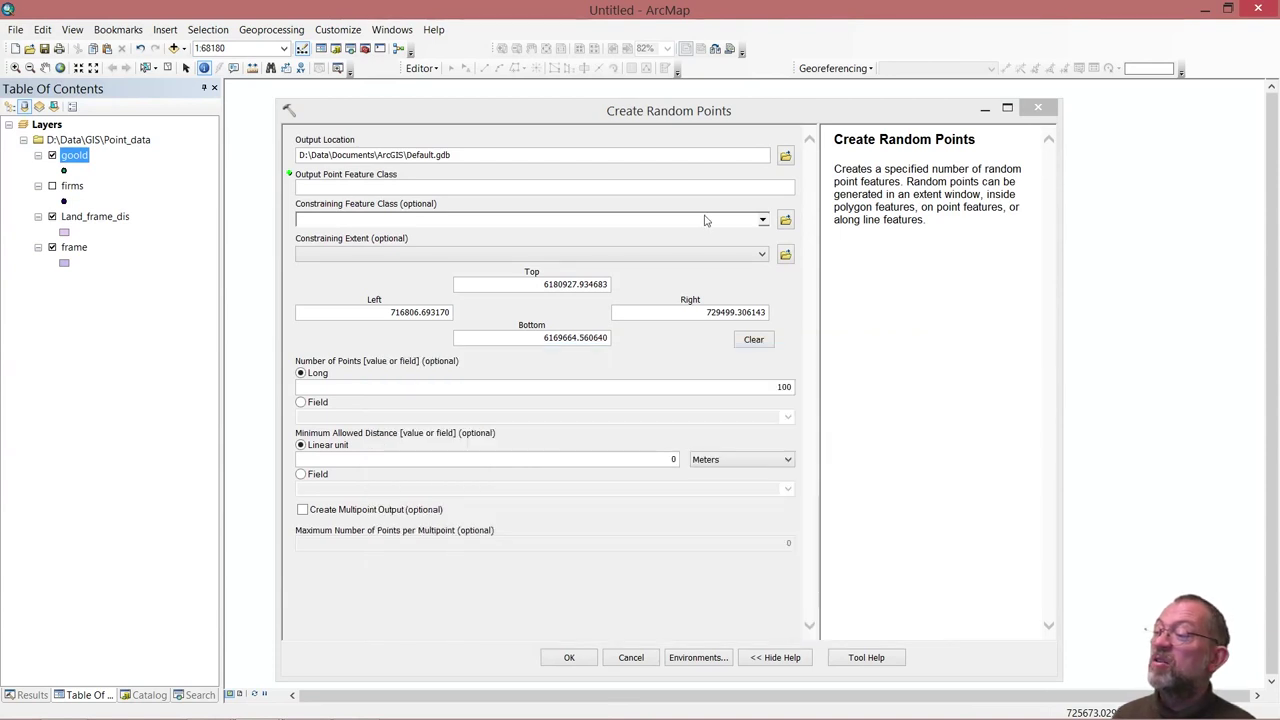
Create 251 random points constrained to Land_frame_dis, with rand as the output point feature class.
left_click(754, 188)
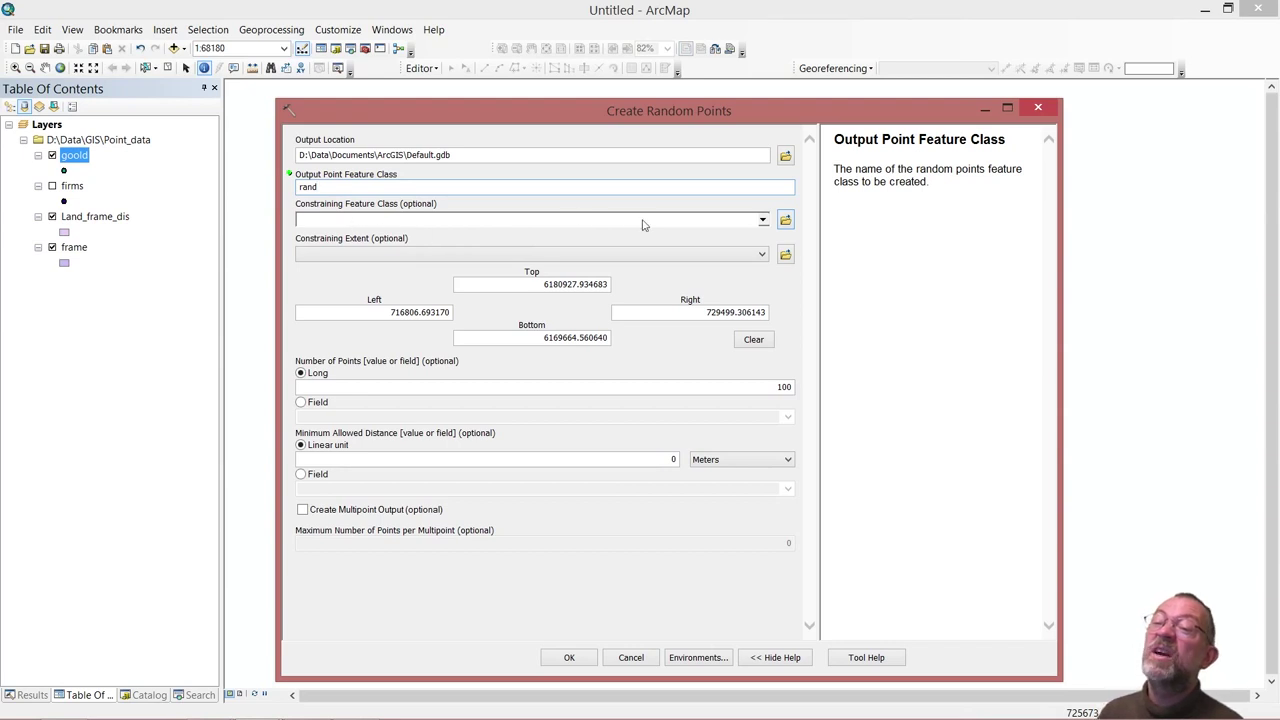
left_click(763, 221)
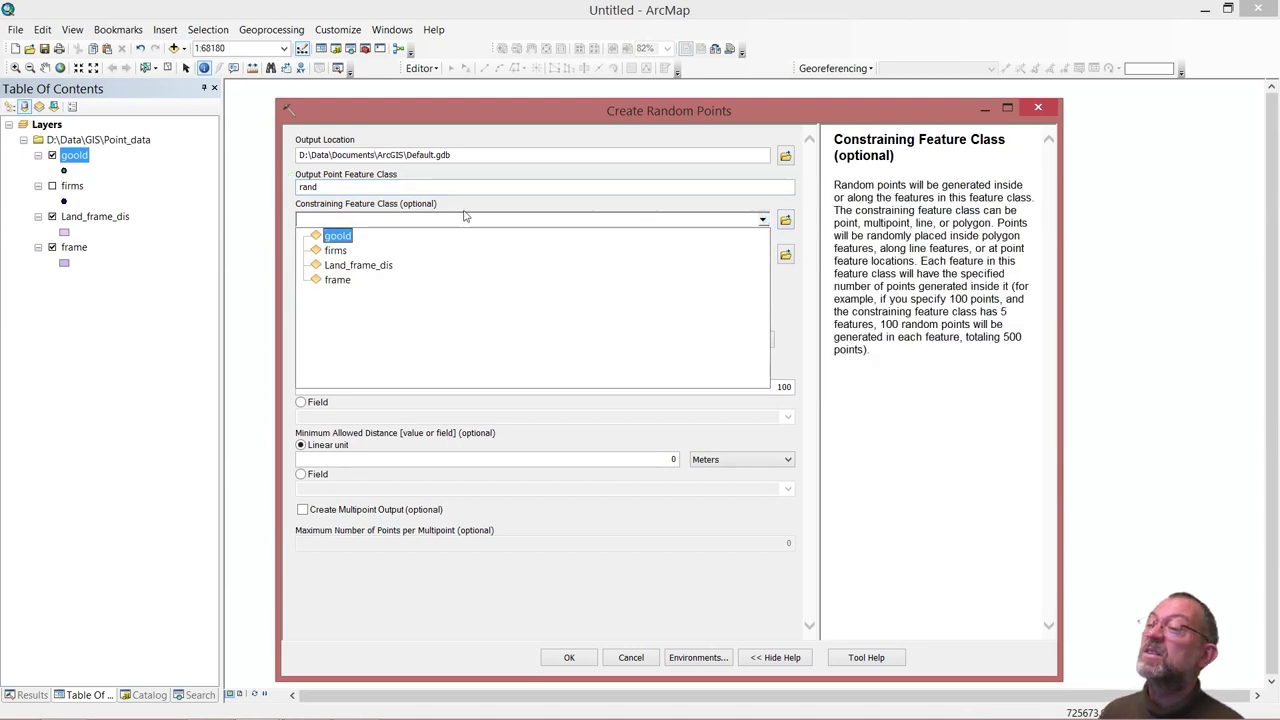
left_click(322, 264)
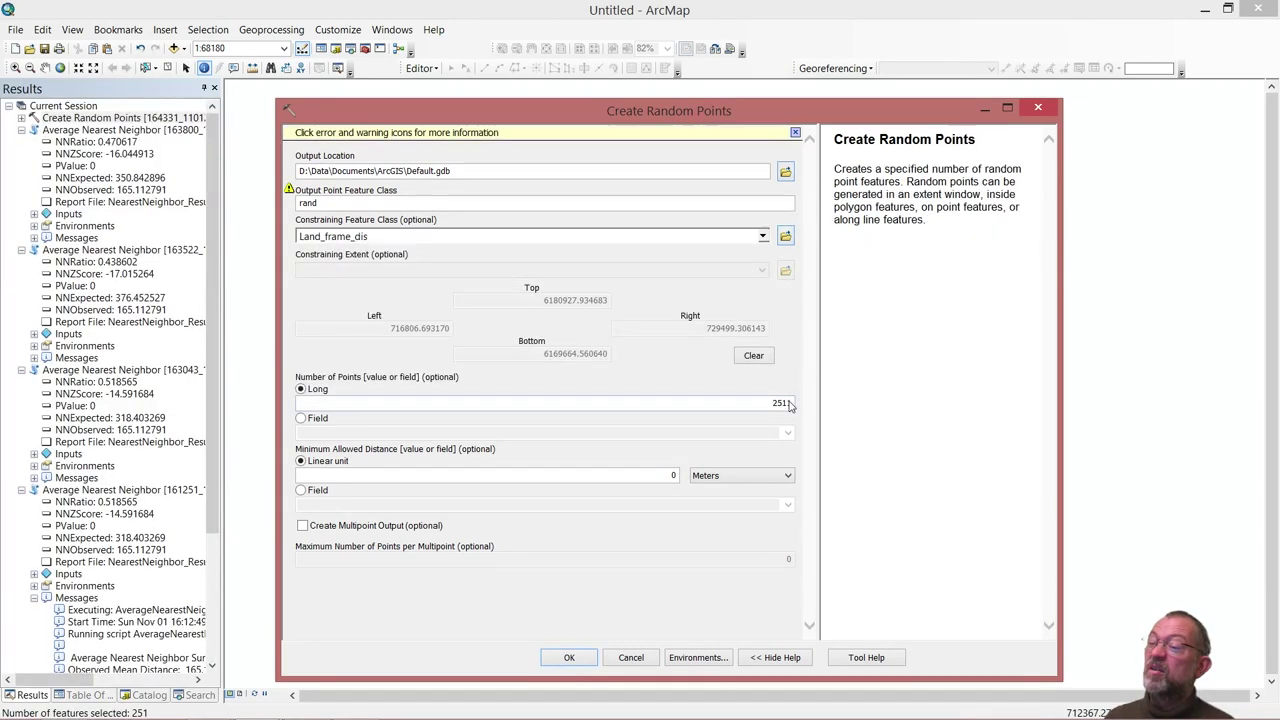
left_click(788, 403)
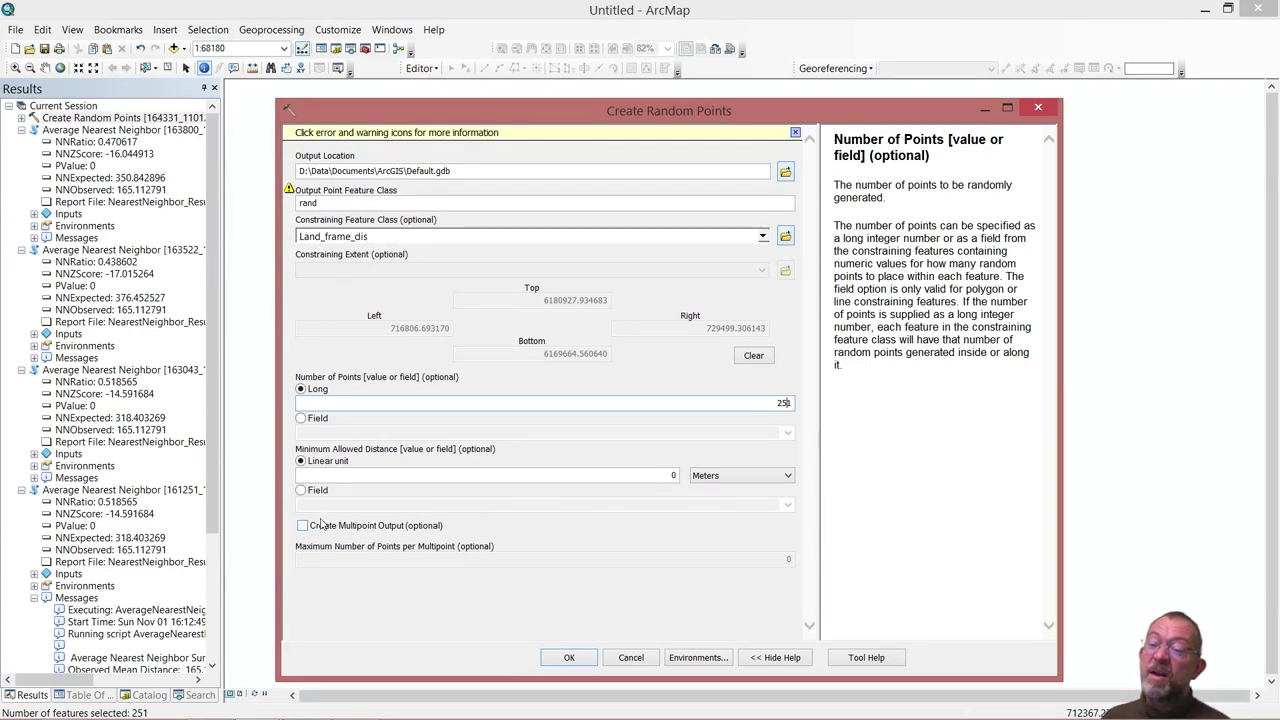
left_click(592, 657)
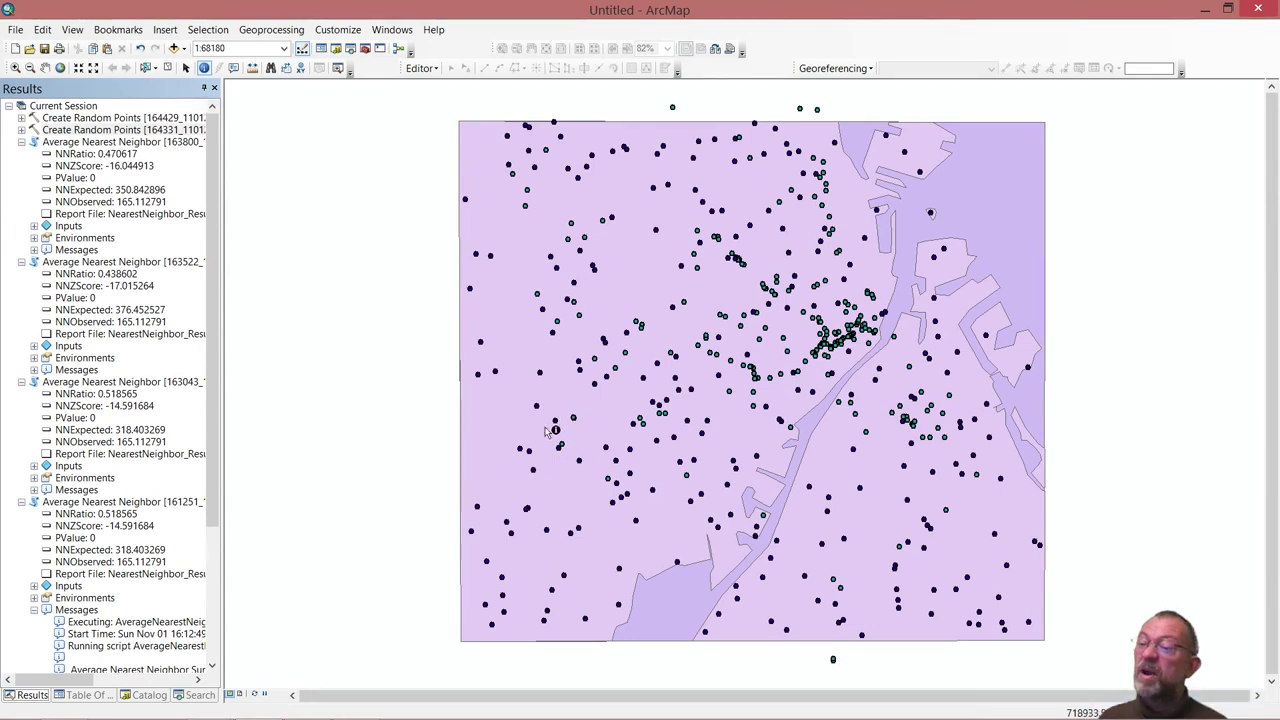
Change the color of the goold layer's point symbol to yellow.
left_click(91, 697)
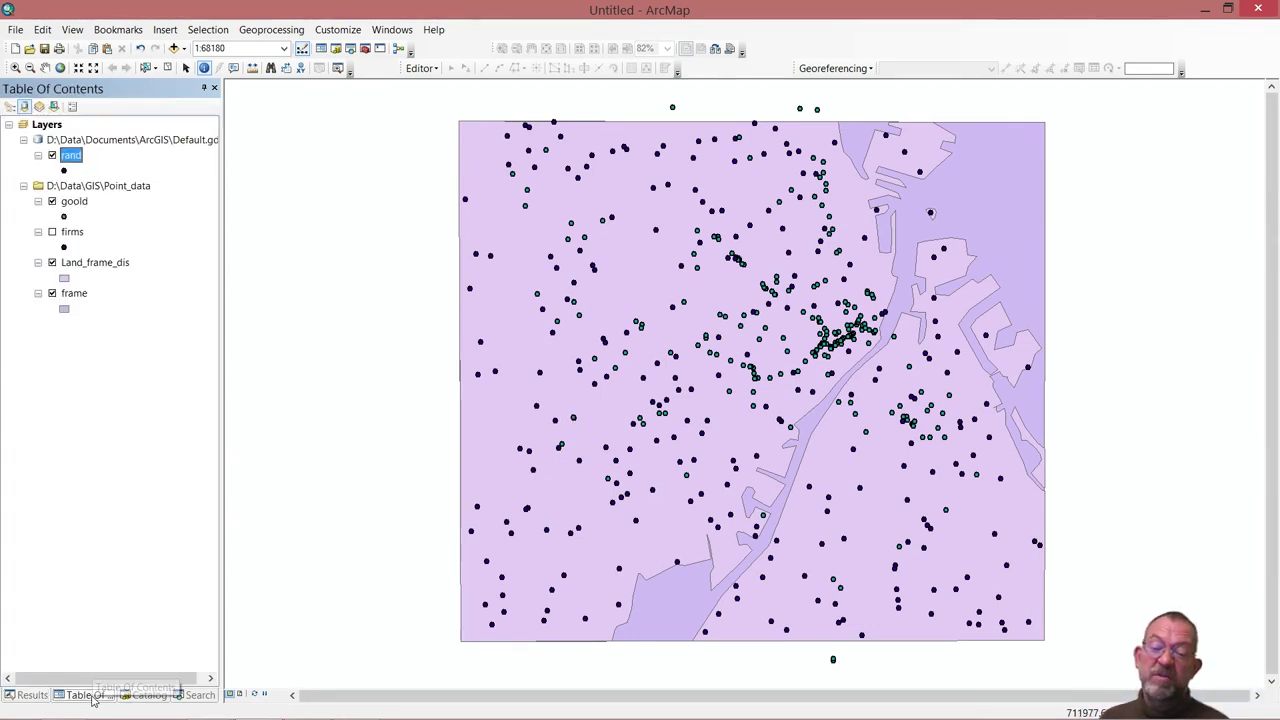
left_click(65, 218)
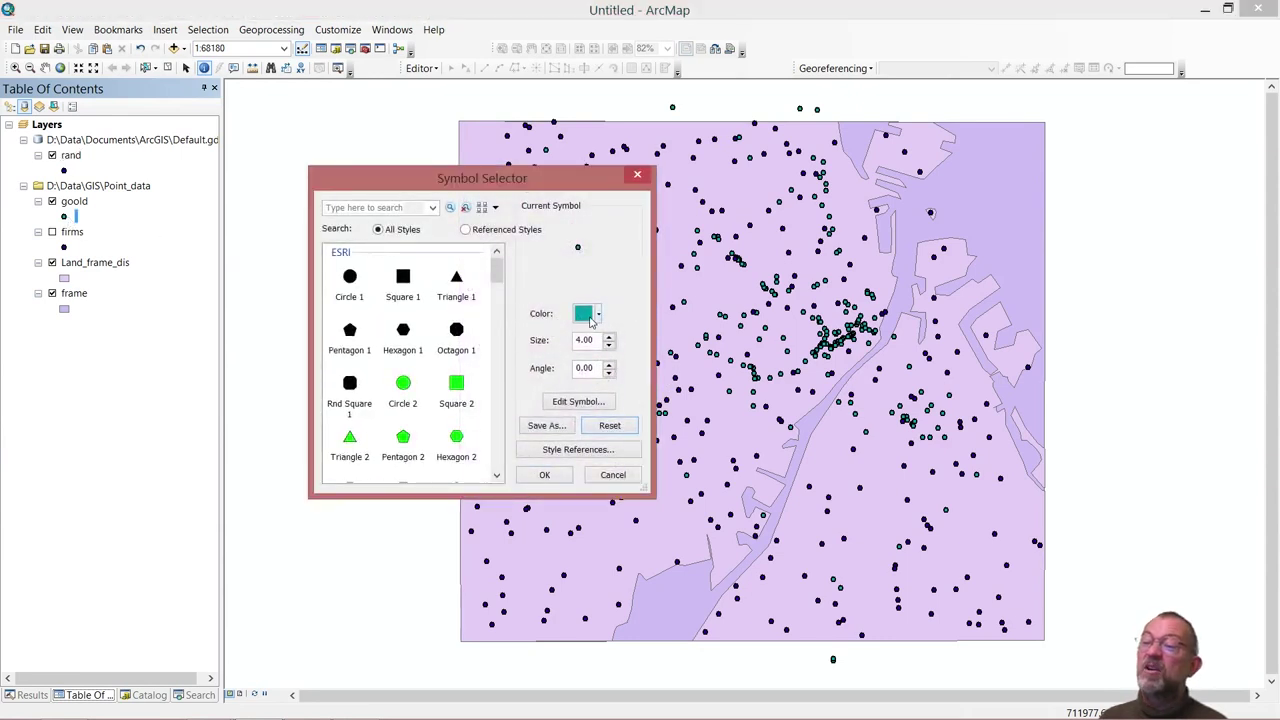
left_click(597, 314)
left_click(624, 380)
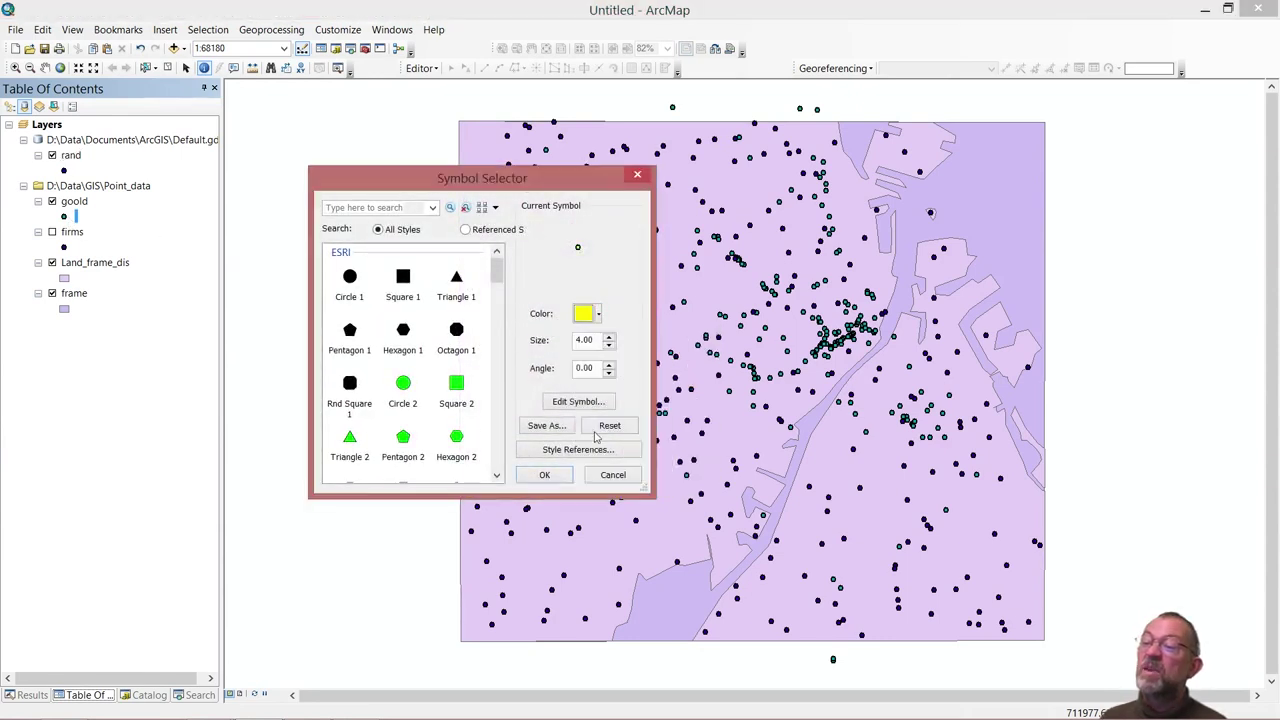
left_click(545, 476)
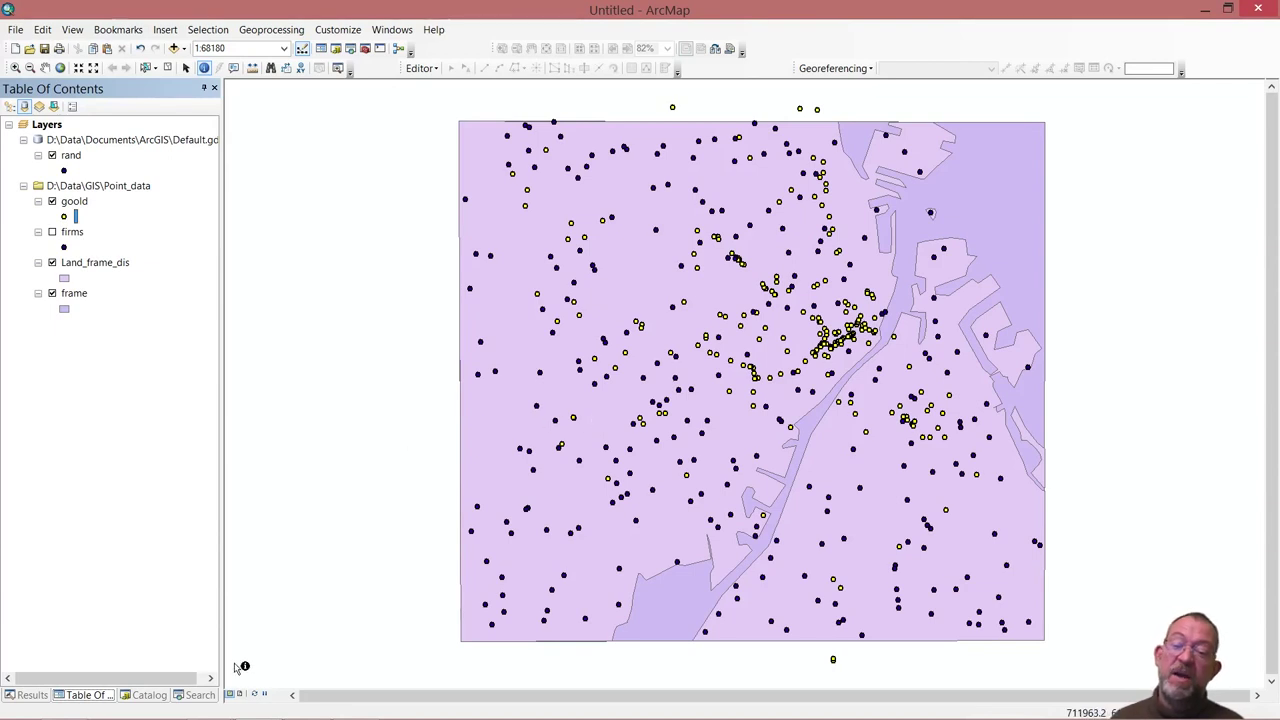
Open the Average Nearest Neighbor tool from the Spatial Statistics toolbox and choose rand as the input feature class.
left_click(150, 695)
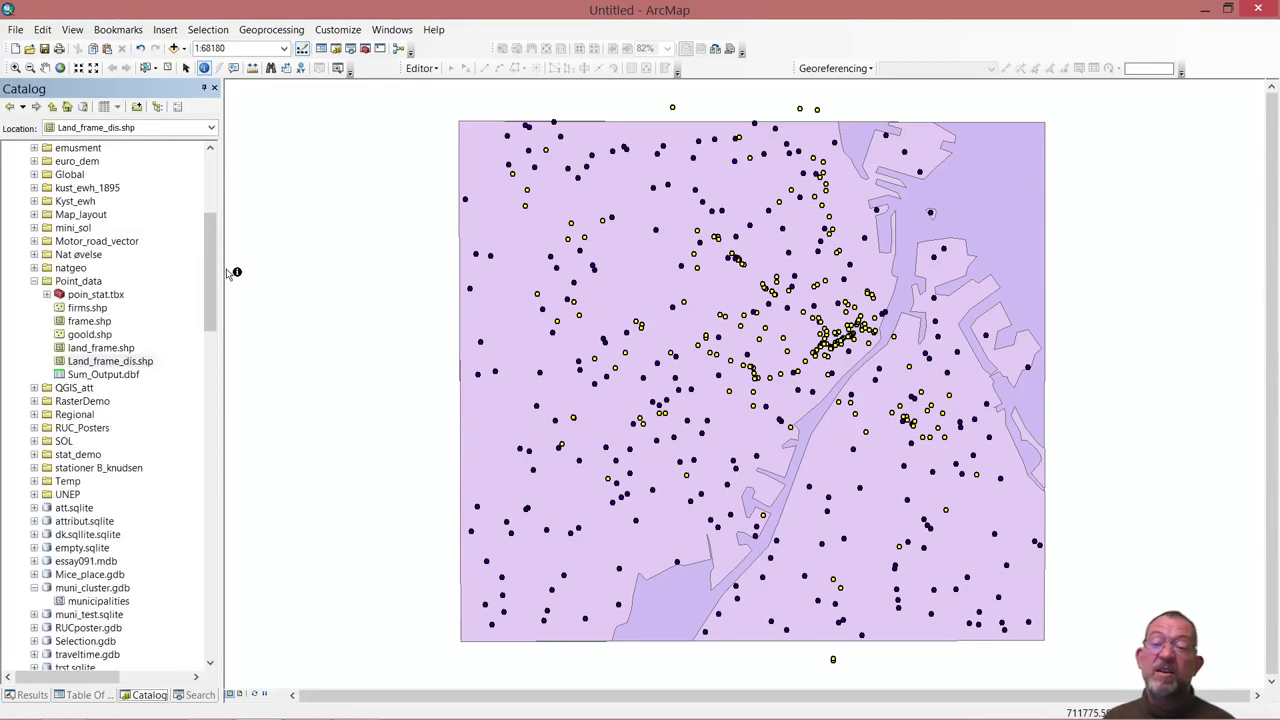
left_click_drag(213, 288, 224, 572)
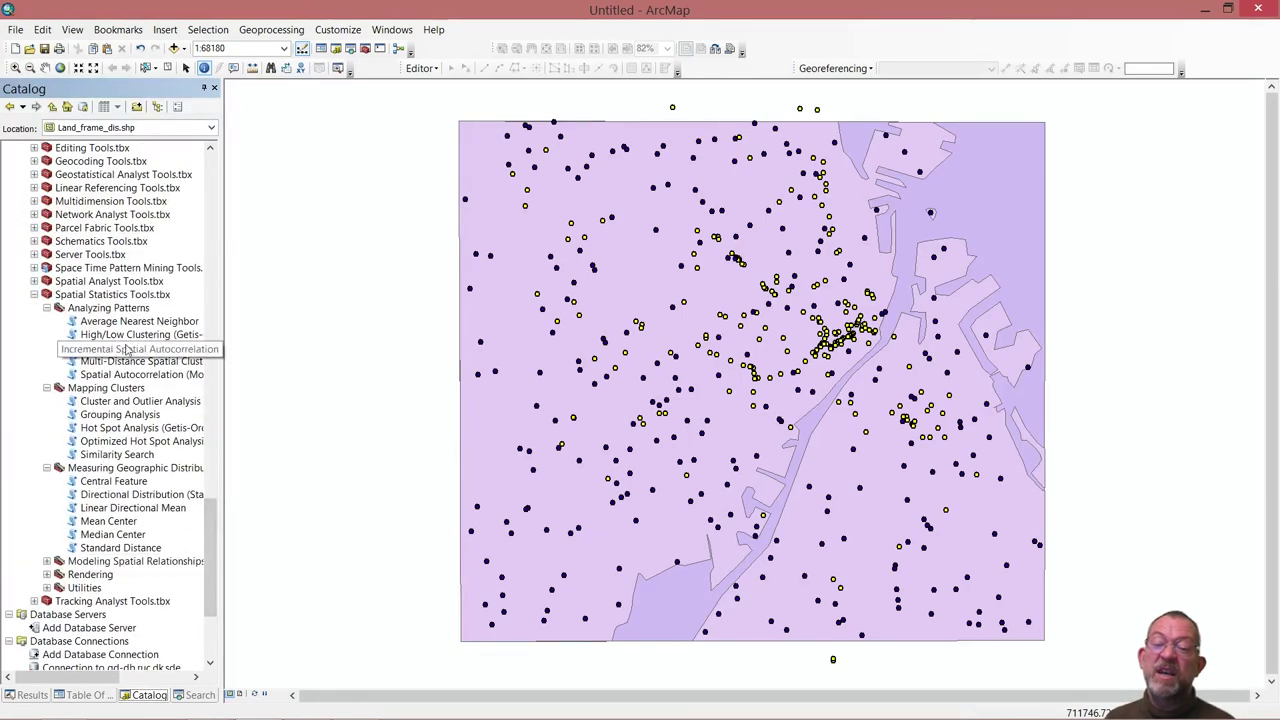
double_click(156, 322)
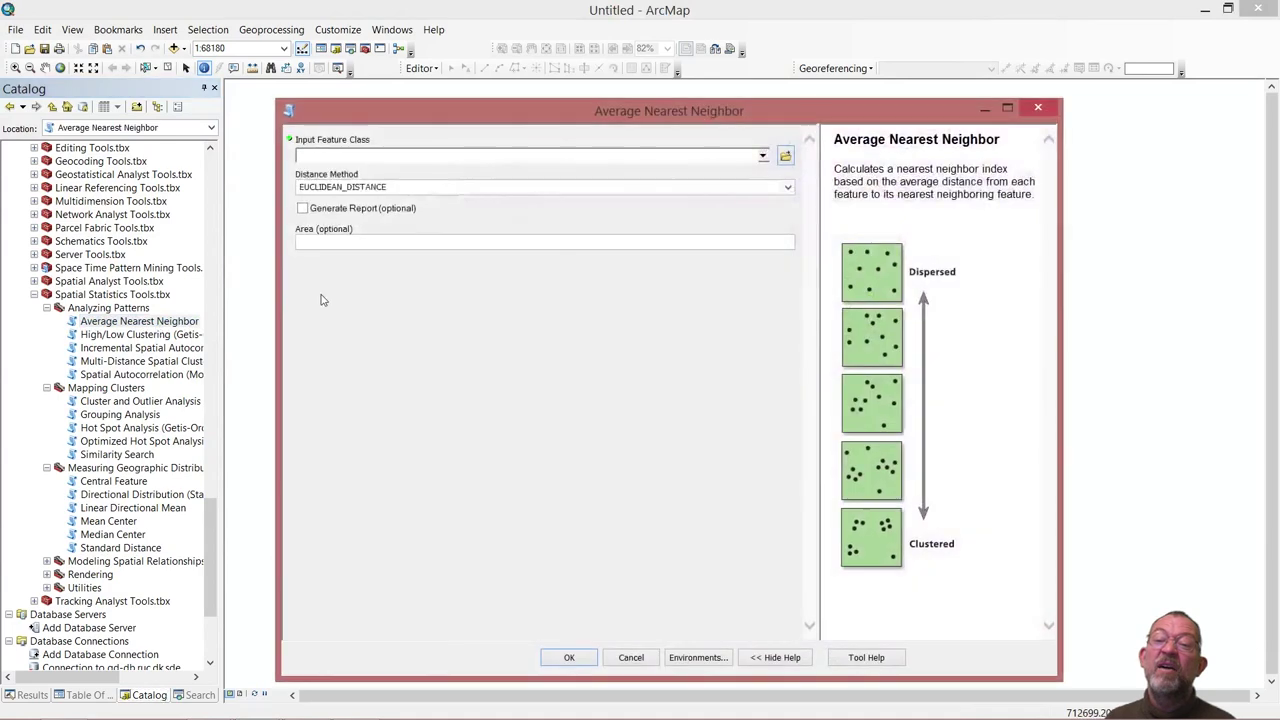
left_click(763, 157)
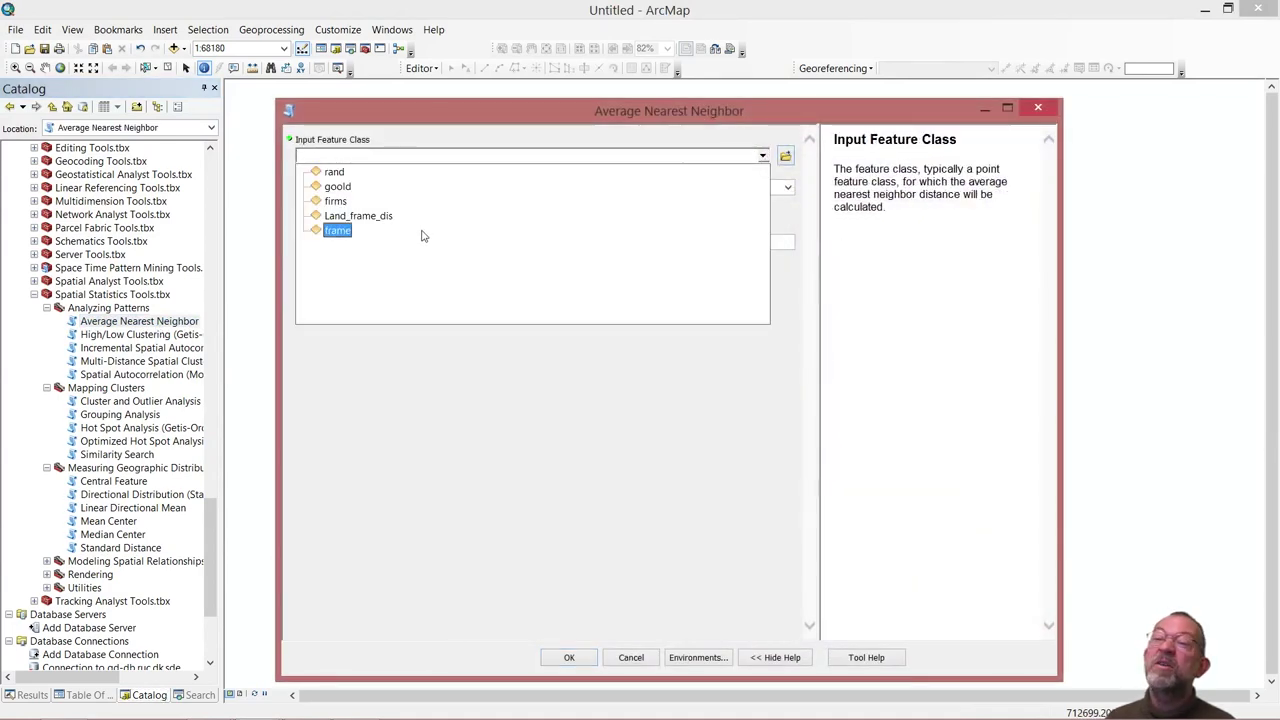
left_click(417, 175)
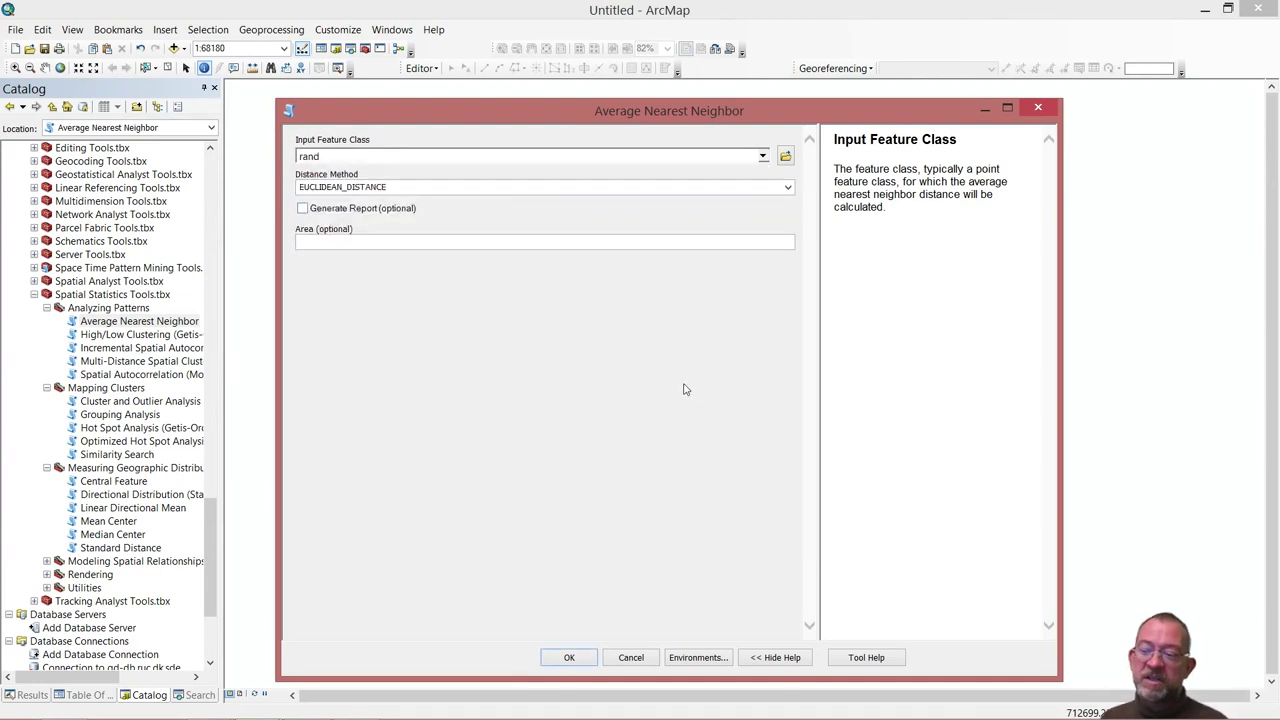
left_click(768, 246)
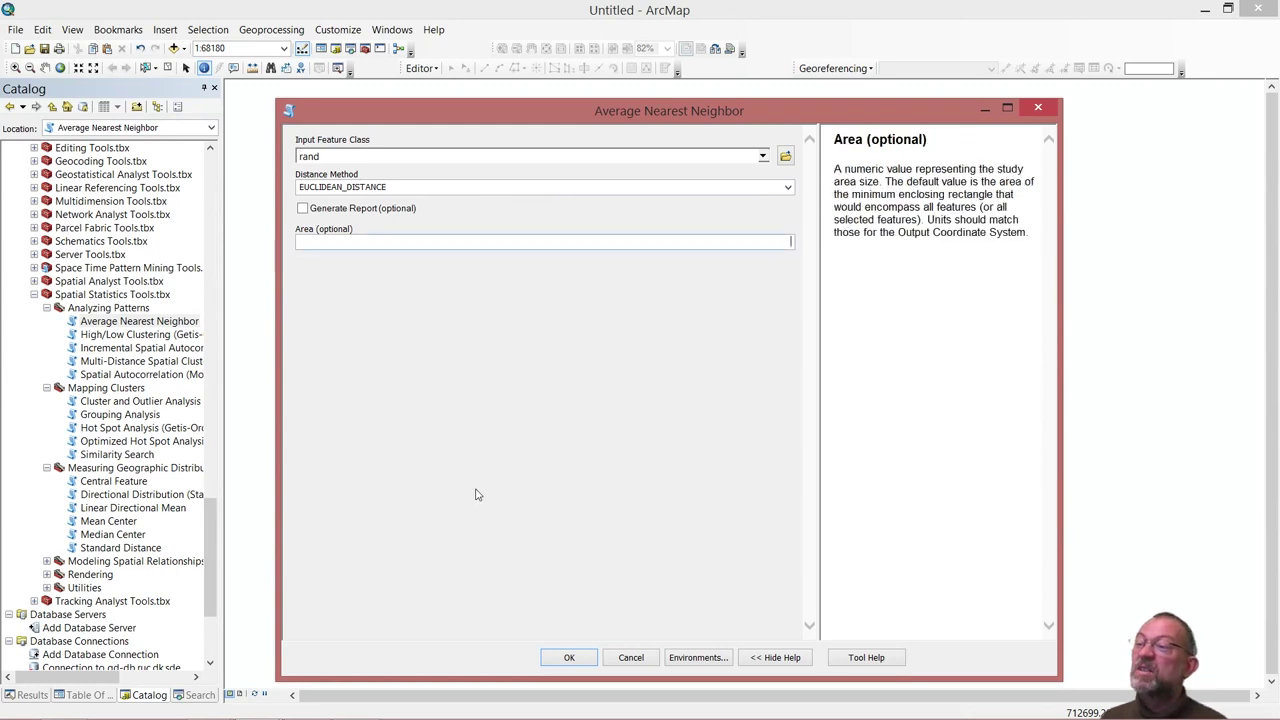
Move the tool dialog aside, identify the Land_frame_dis polygon on the map and copy its area value.
left_click(80, 698)
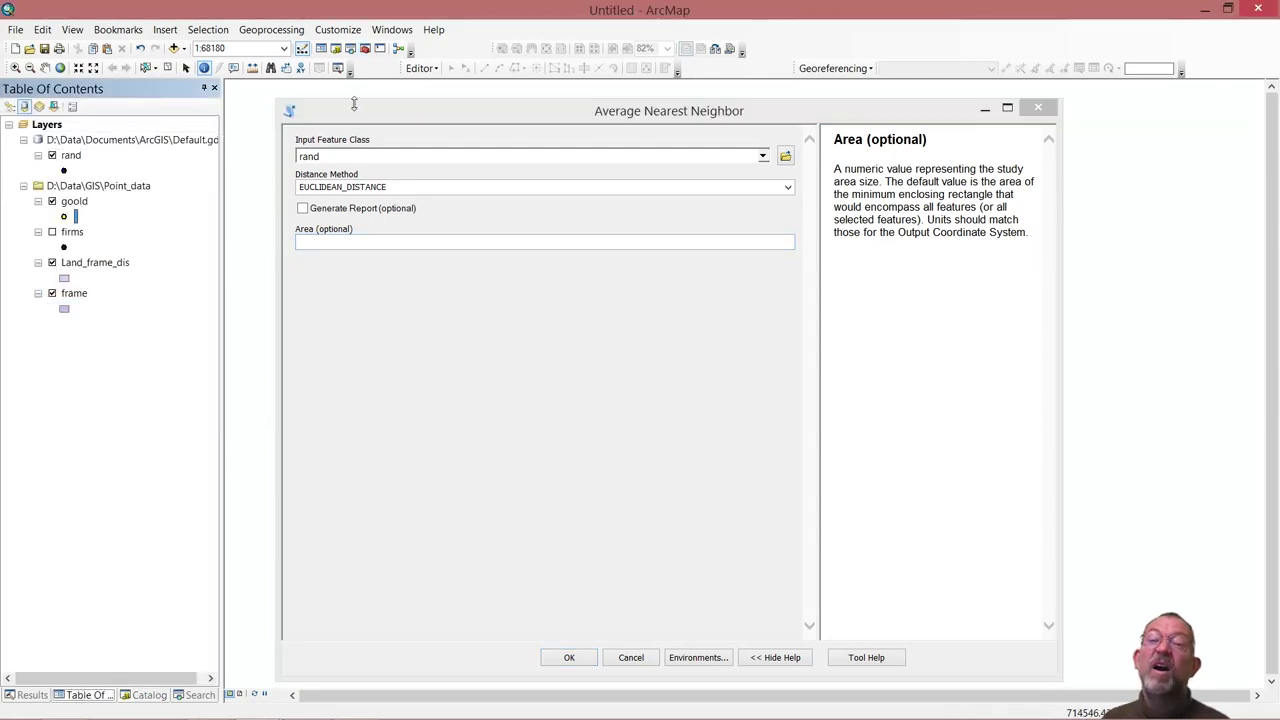
left_click_drag(360, 106, 878, 133)
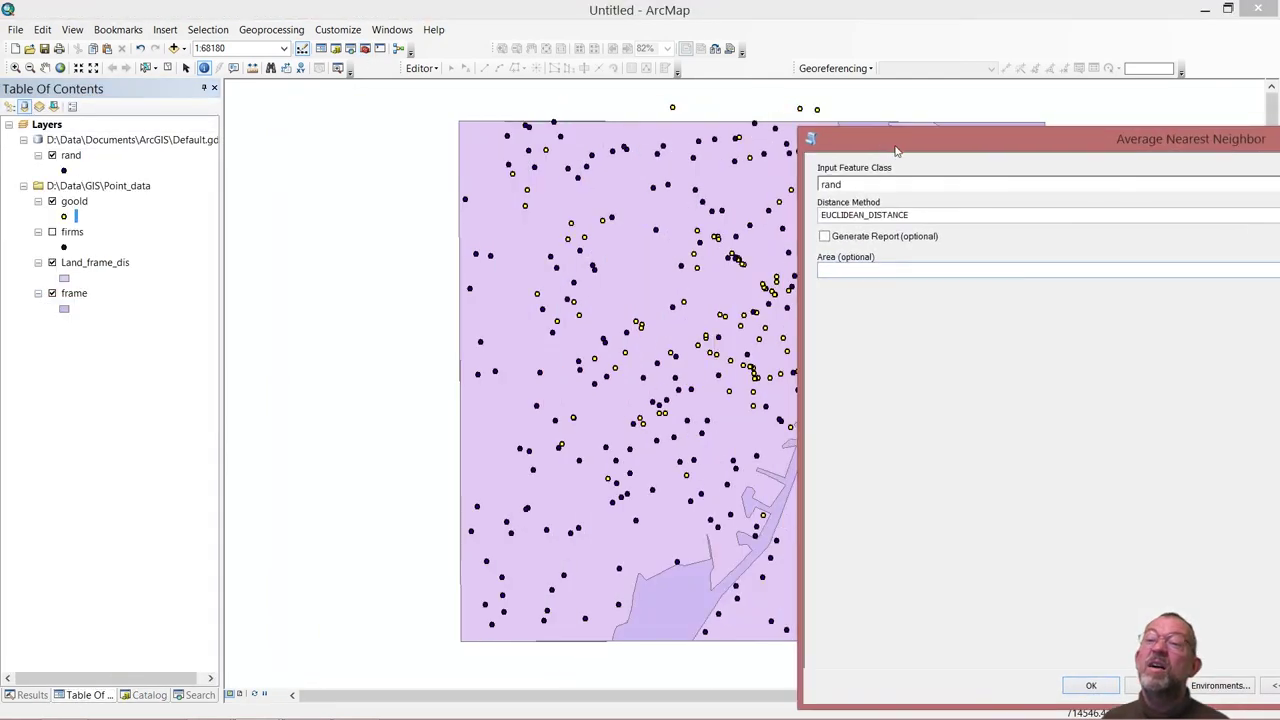
left_click(622, 283)
left_click(458, 289)
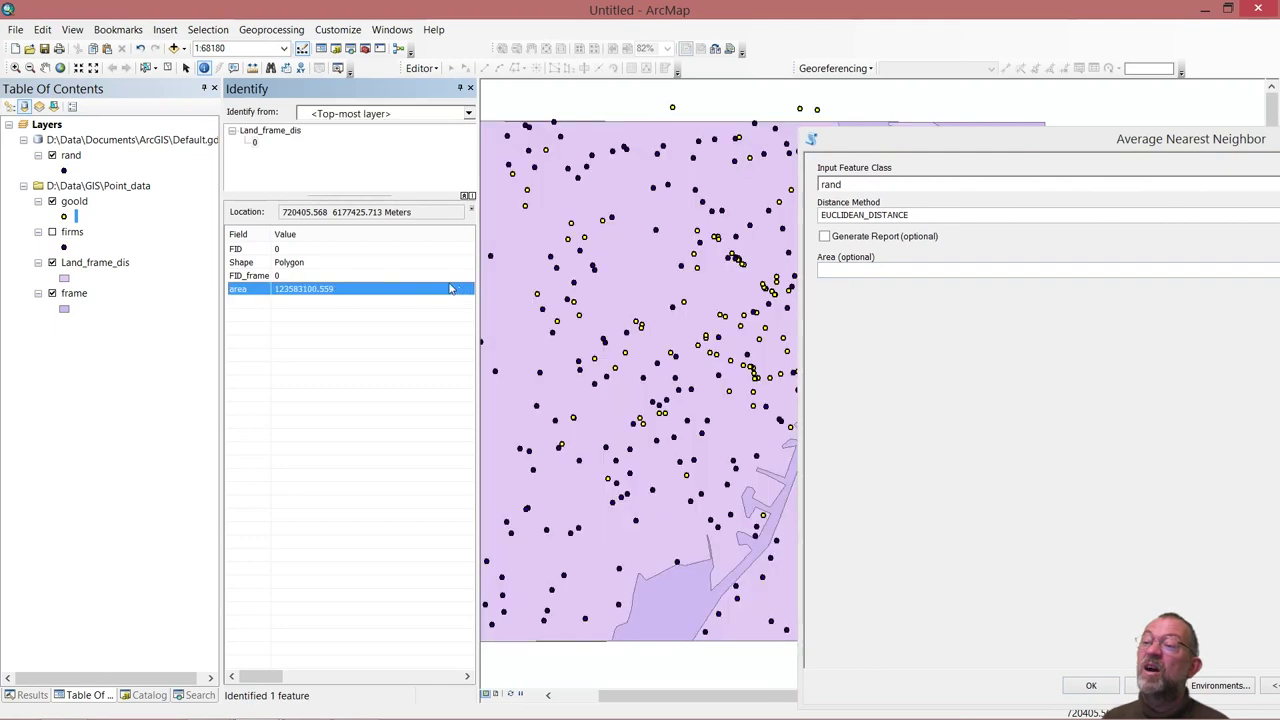
right_click(313, 288)
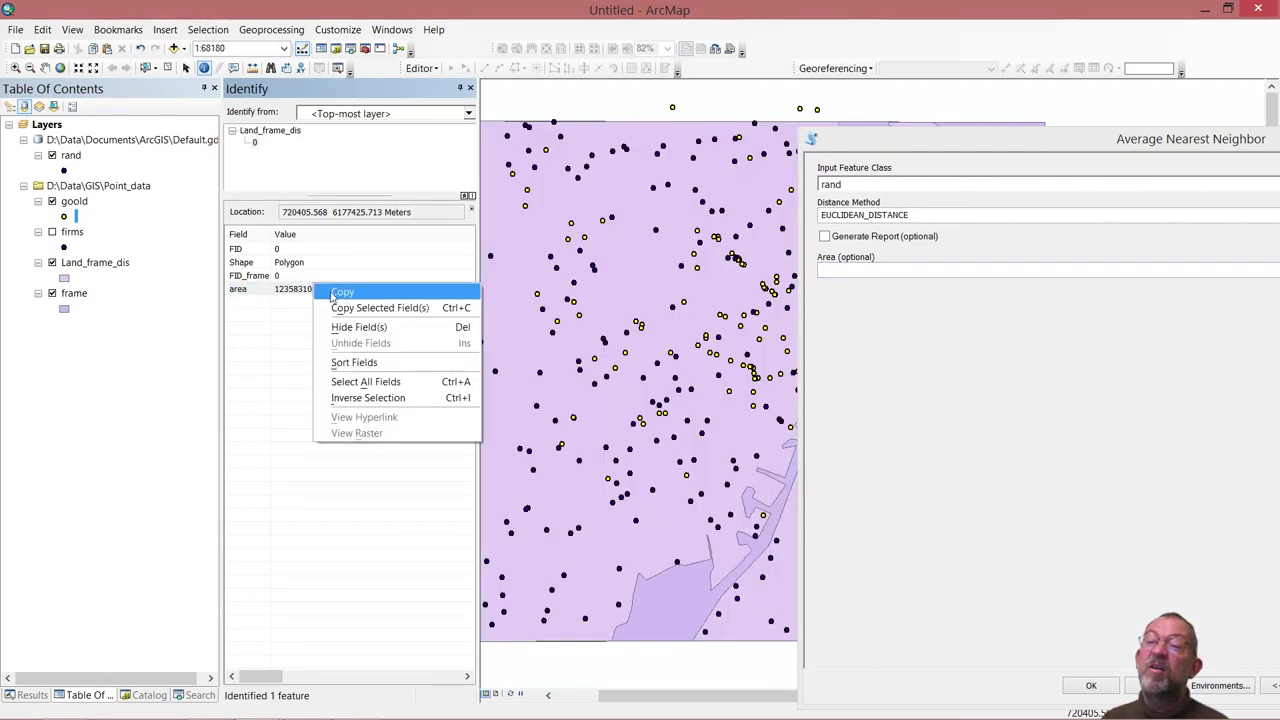
left_click(382, 308)
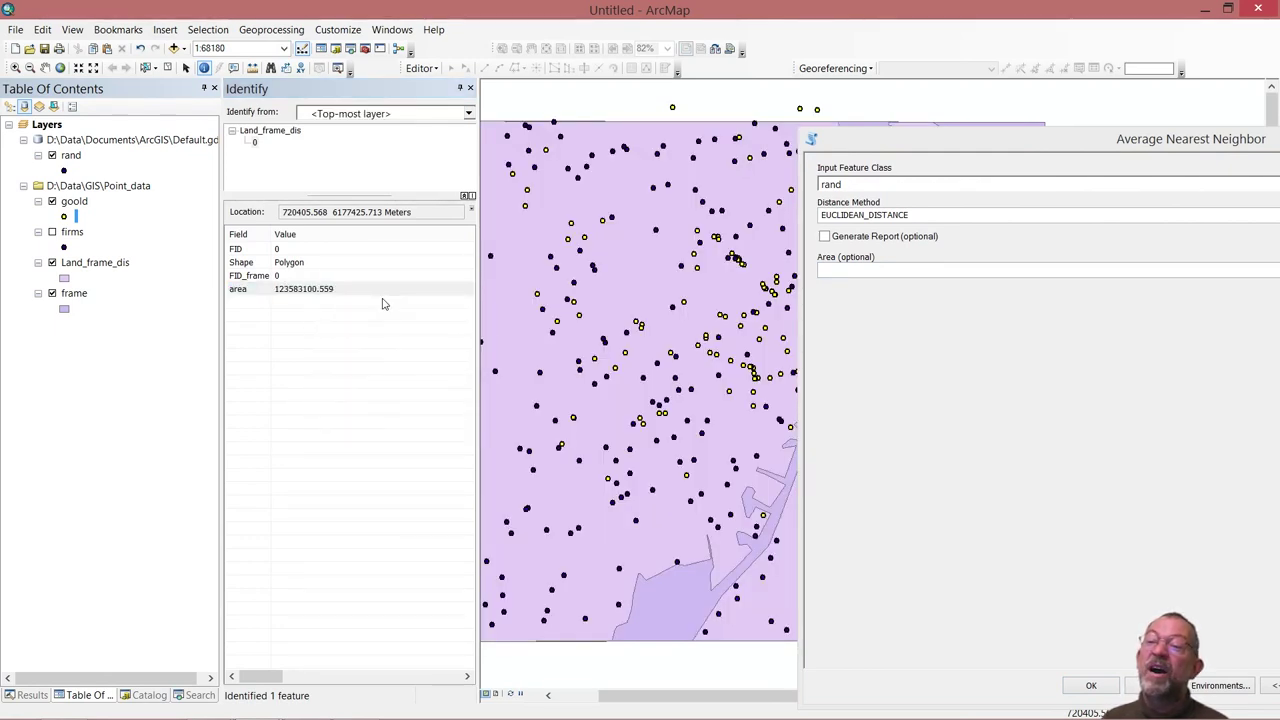
Run the Average Nearest Neighbor analysis with the area set to 123583100.559 and rerun it with report generation enabled.
left_click(881, 276)
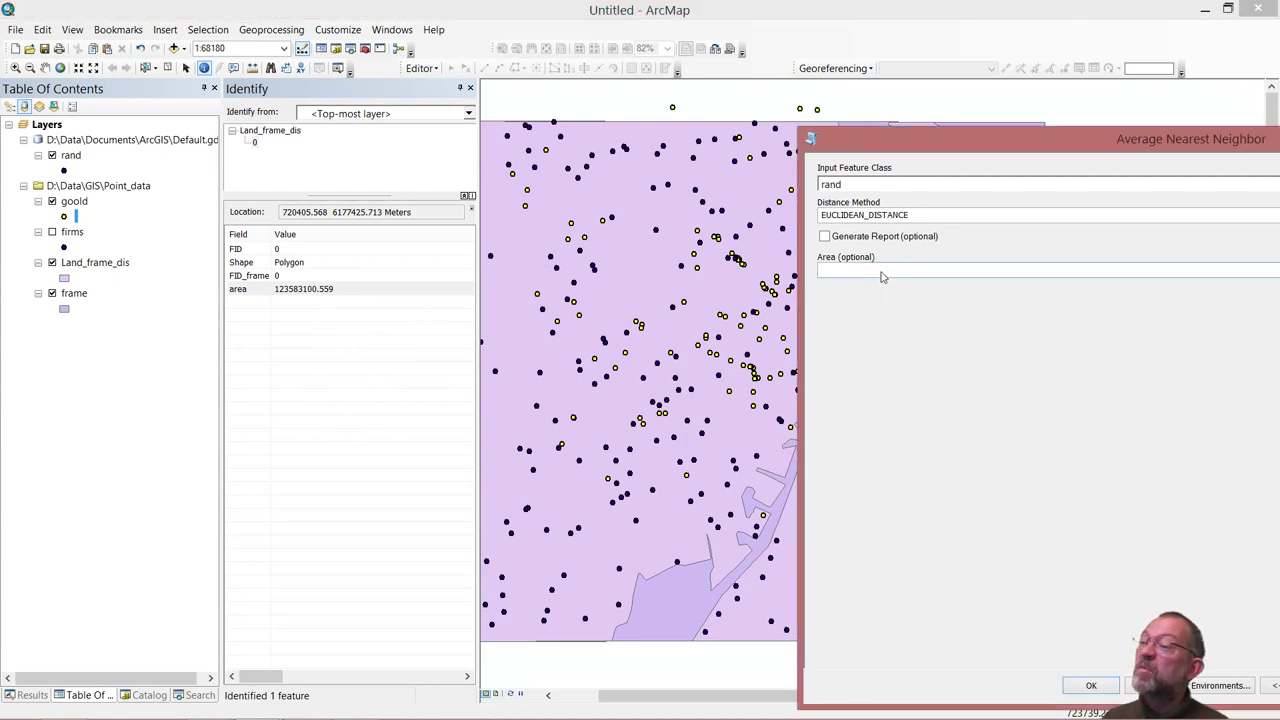
right_click(882, 277)
left_click(920, 334)
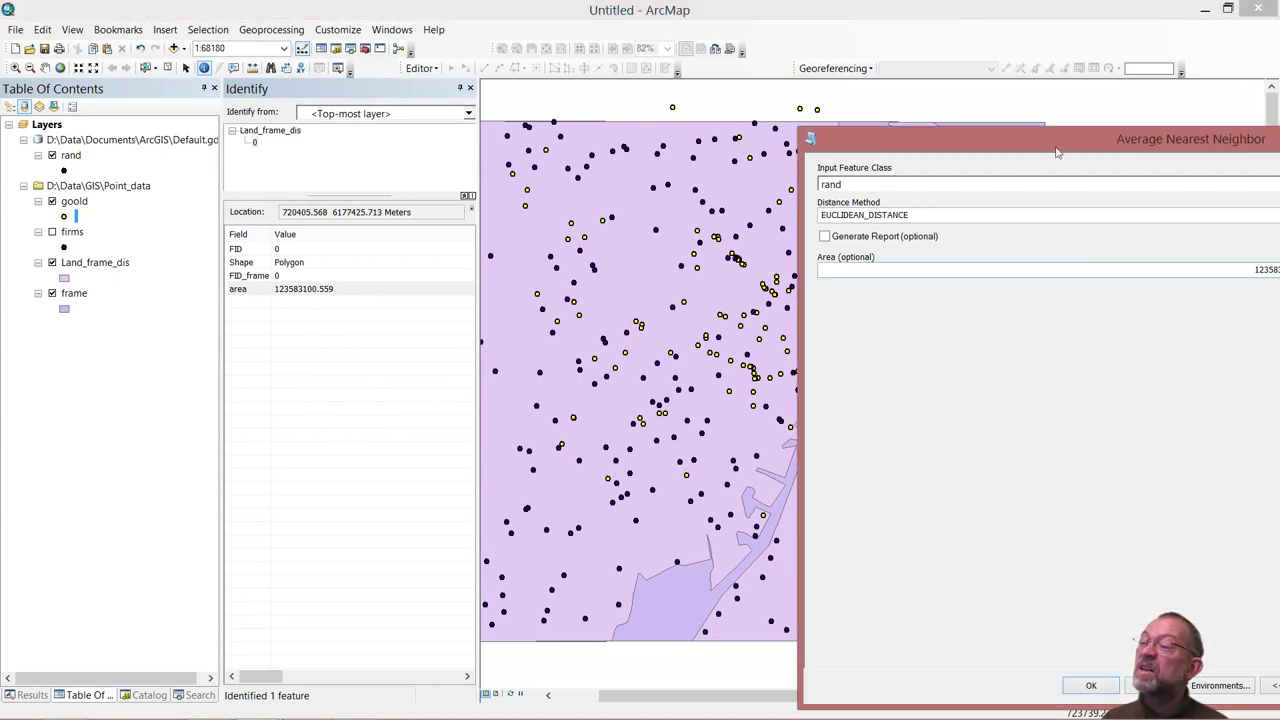
left_click_drag(1092, 145, 549, 110)
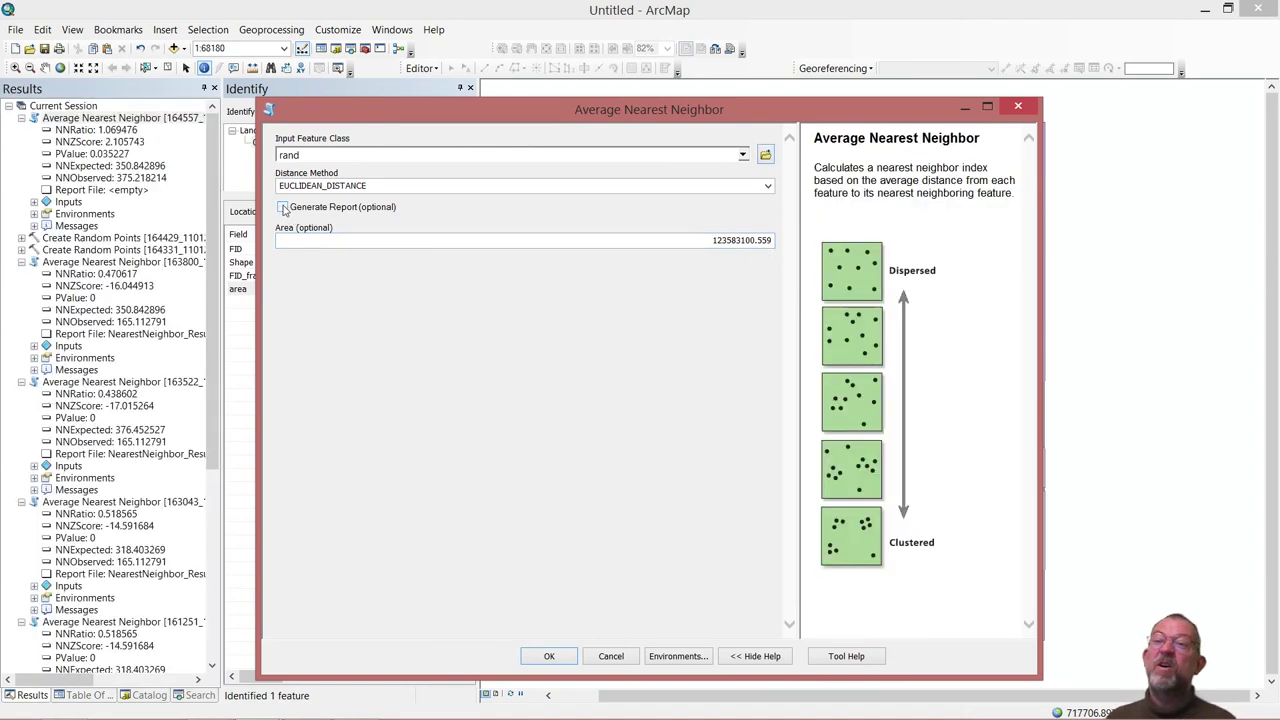
left_click(283, 207)
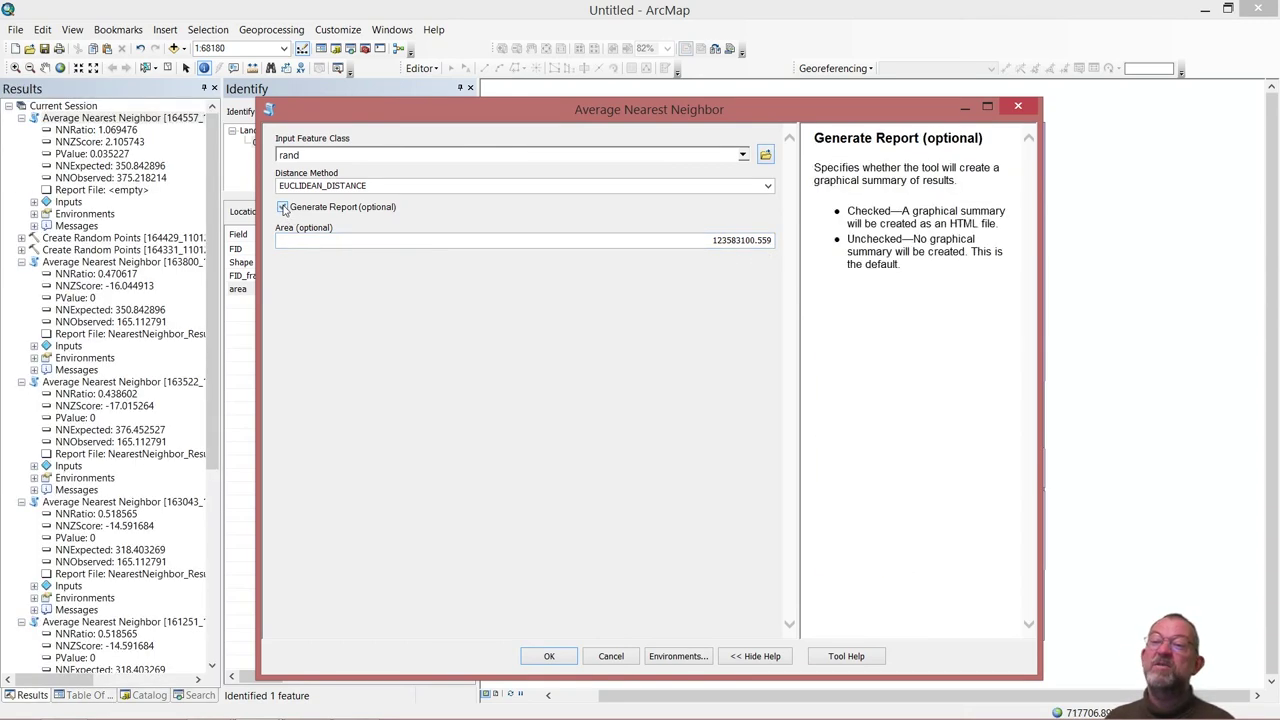
left_click(556, 659)
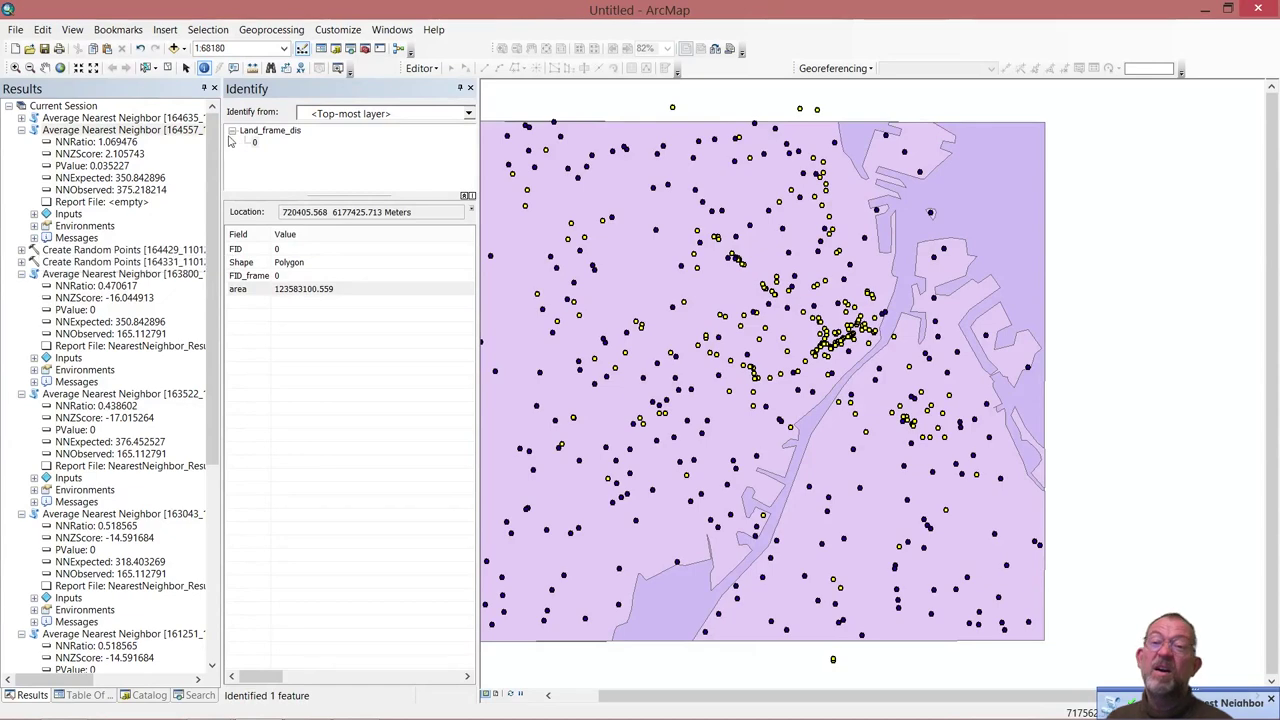
Expand the newest Average Nearest Neighbor result, open its report file and place the report in a smaller window over the map.
double_click(115, 120)
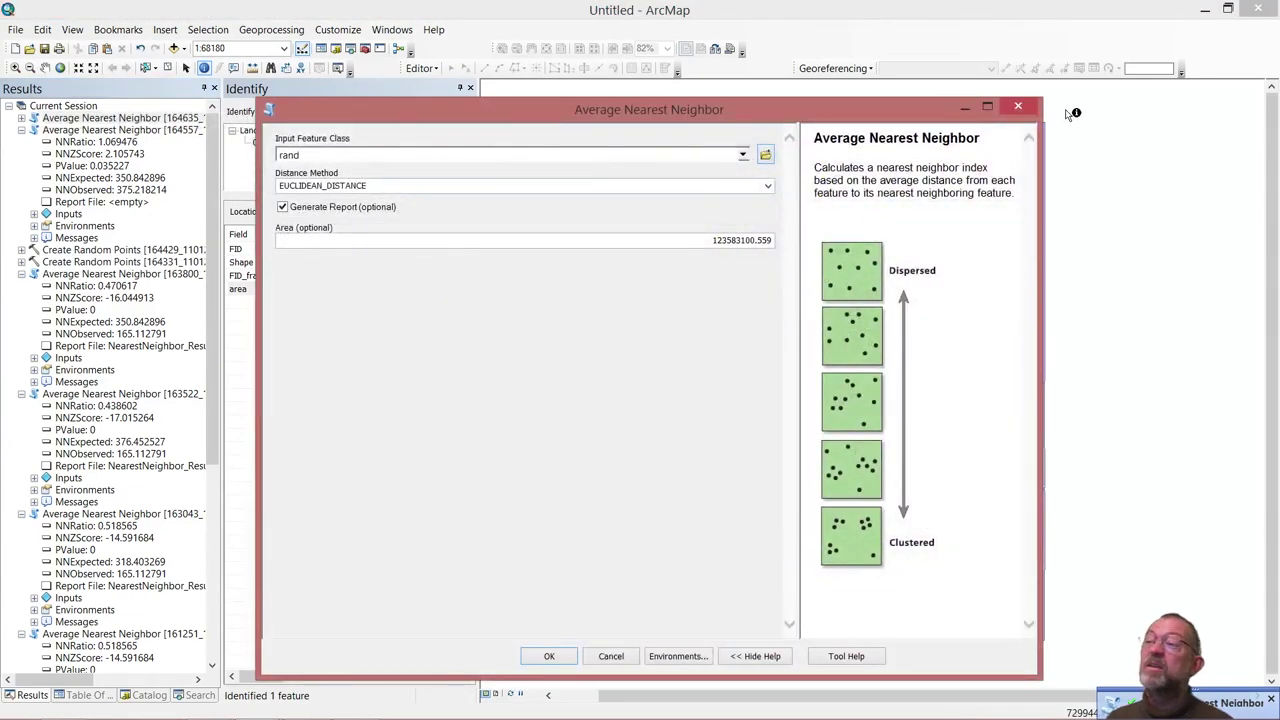
left_click(1018, 106)
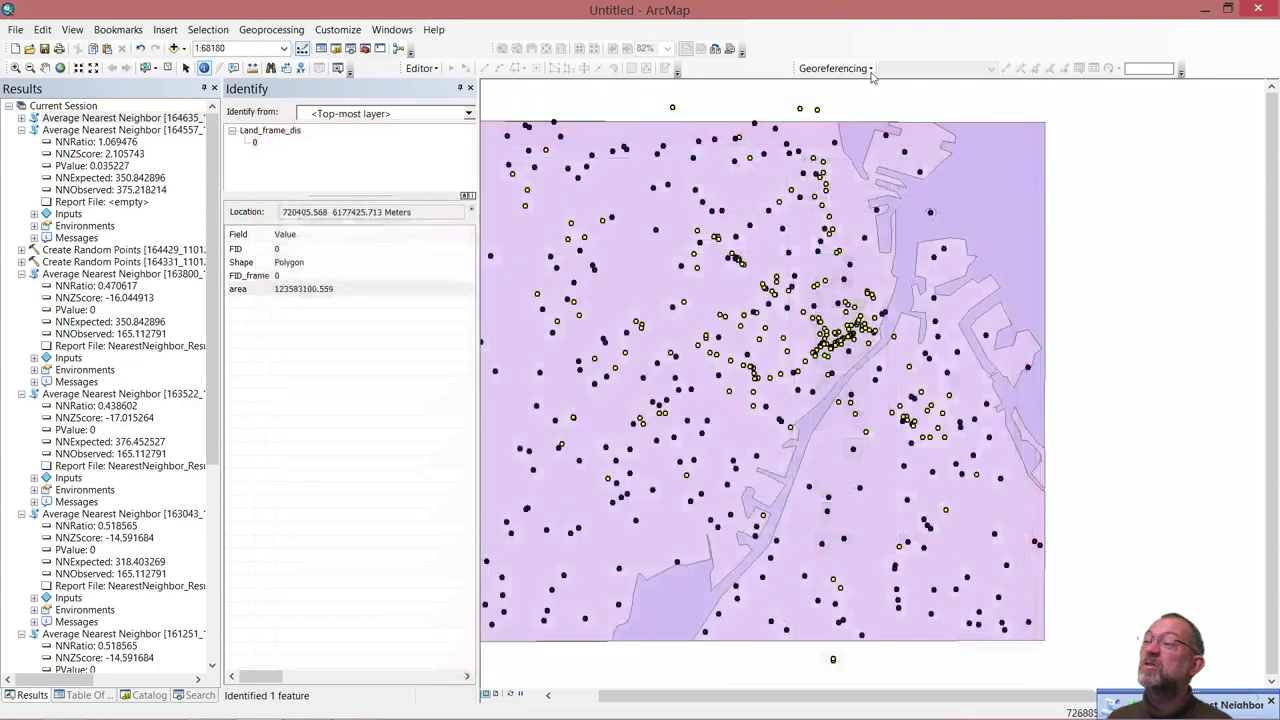
left_click(18, 122)
left_click(21, 118)
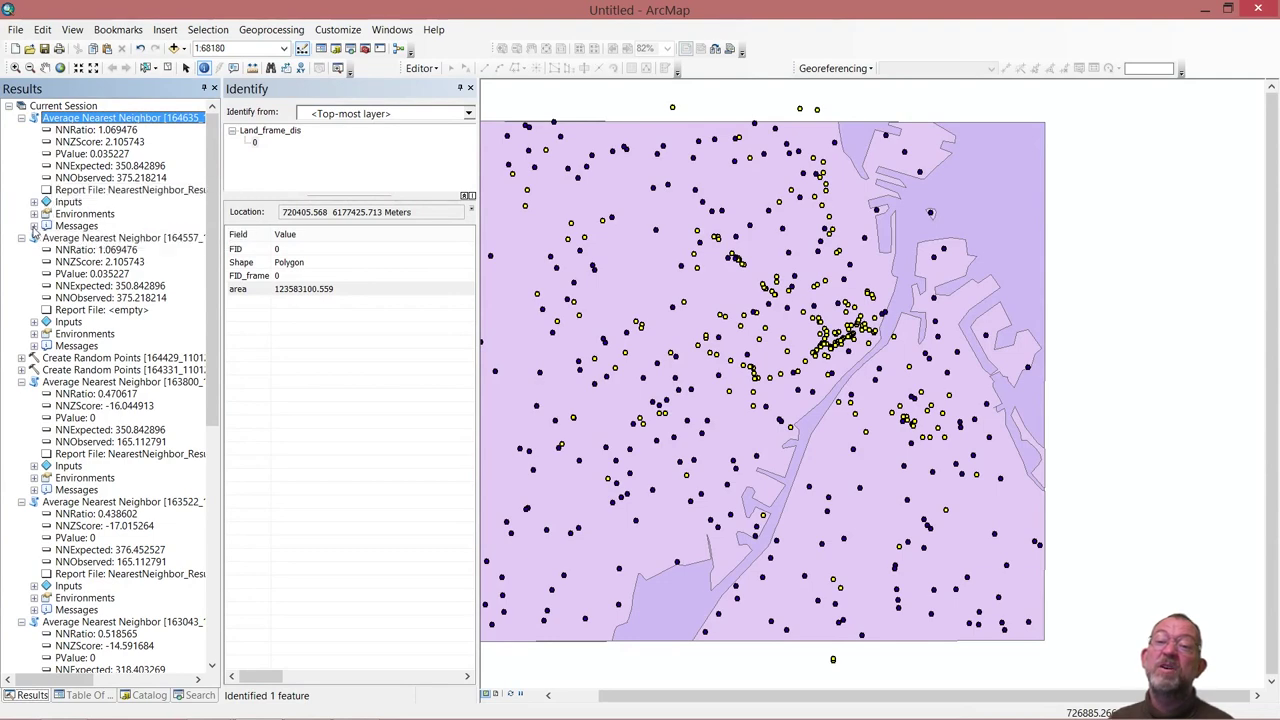
double_click(83, 198)
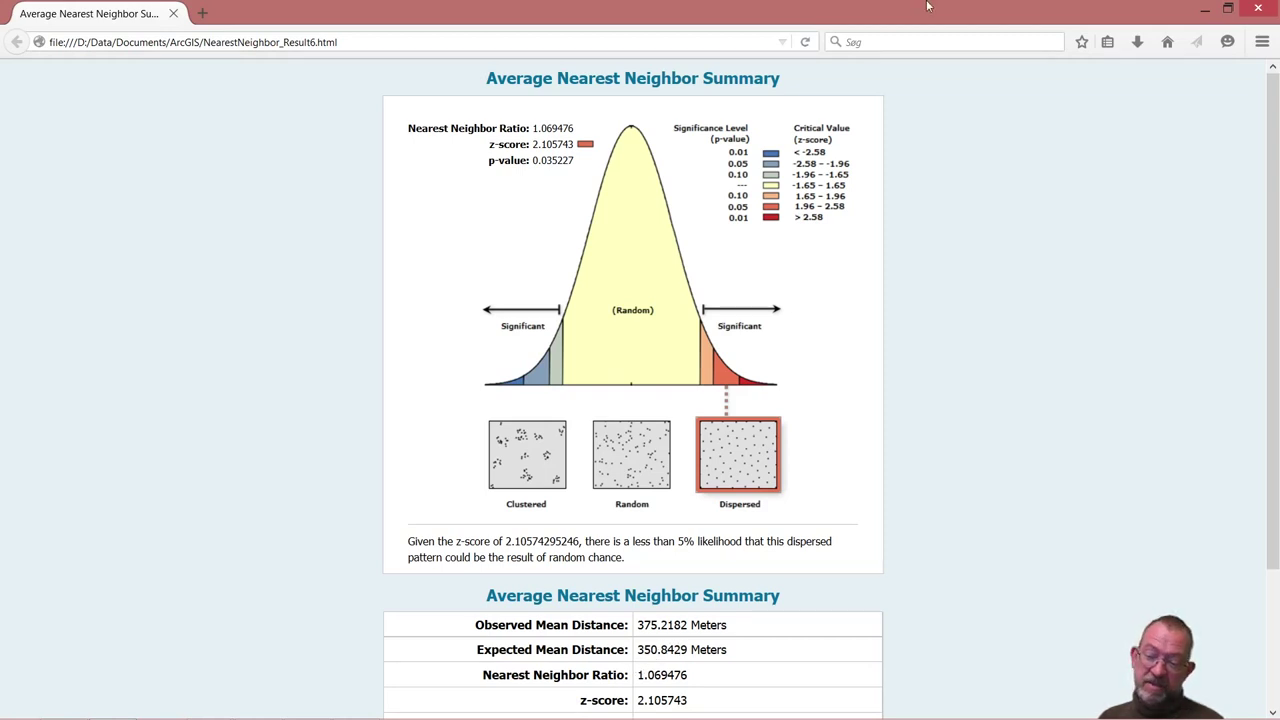
double_click(990, 10)
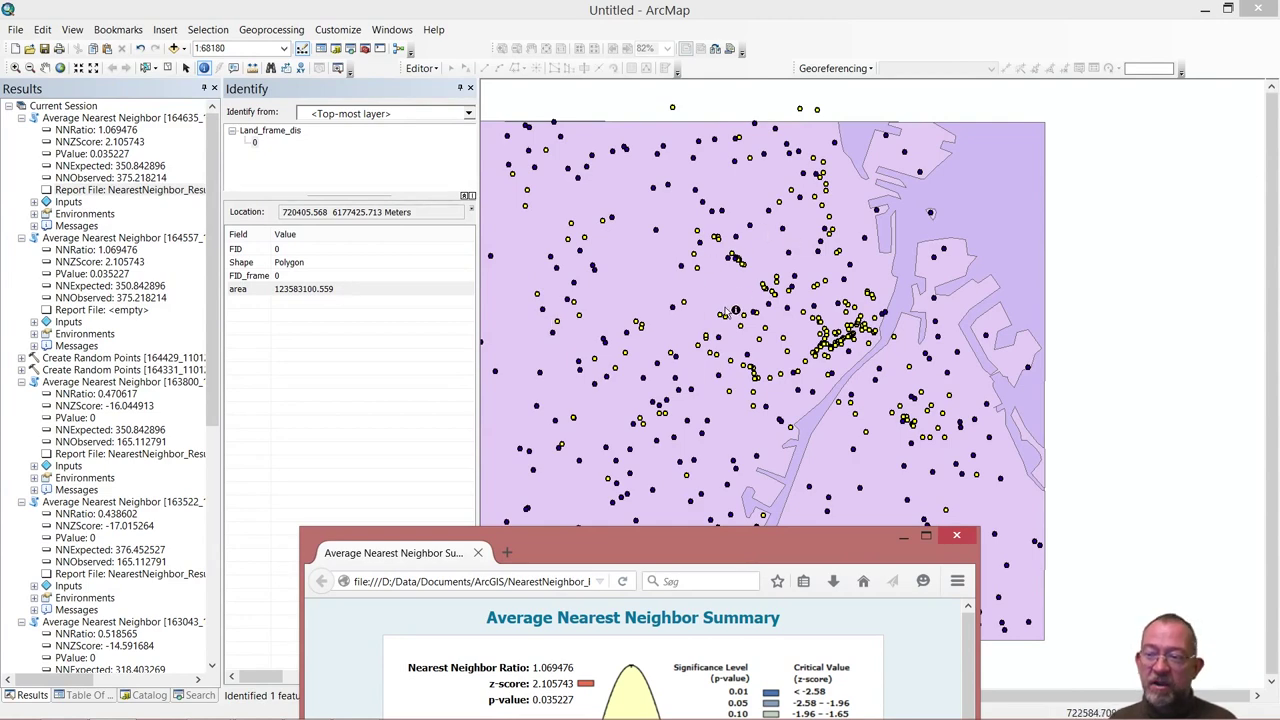
left_click_drag(733, 566, 711, 149)
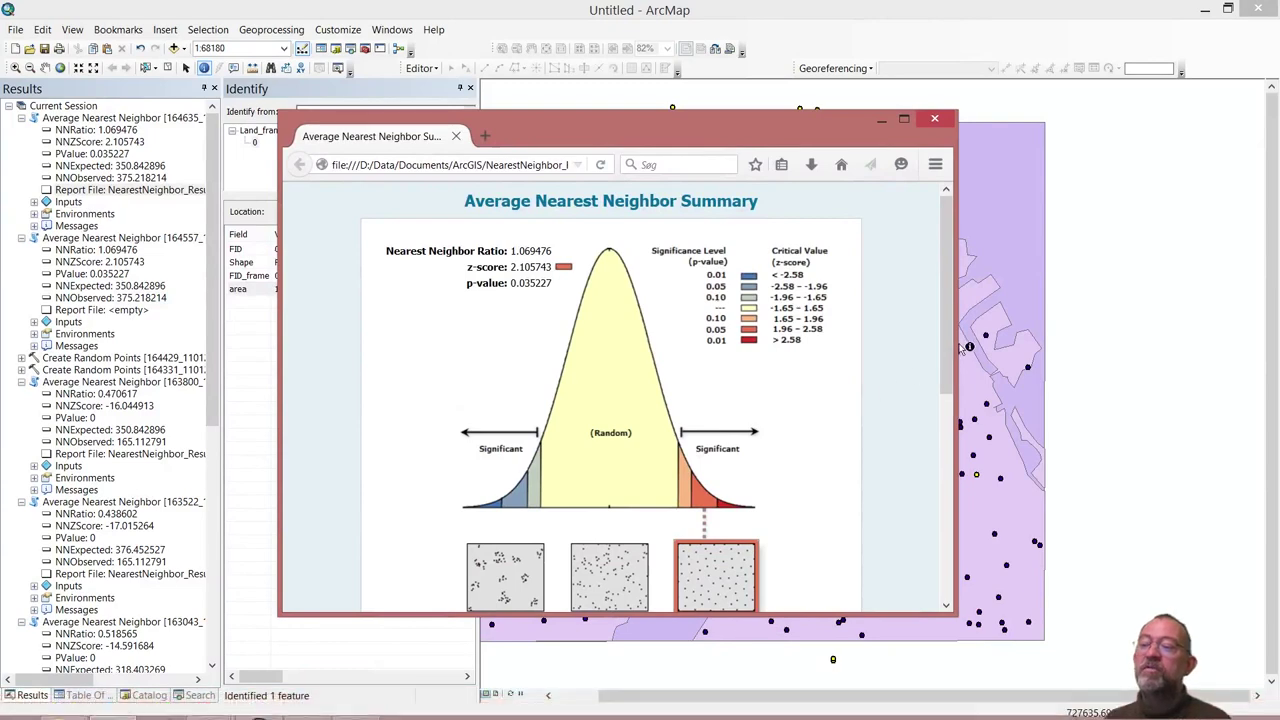
Review the Average Nearest Neighbor report for rand through its summary and dataset information, and close the report.
left_click_drag(948, 352, 960, 455)
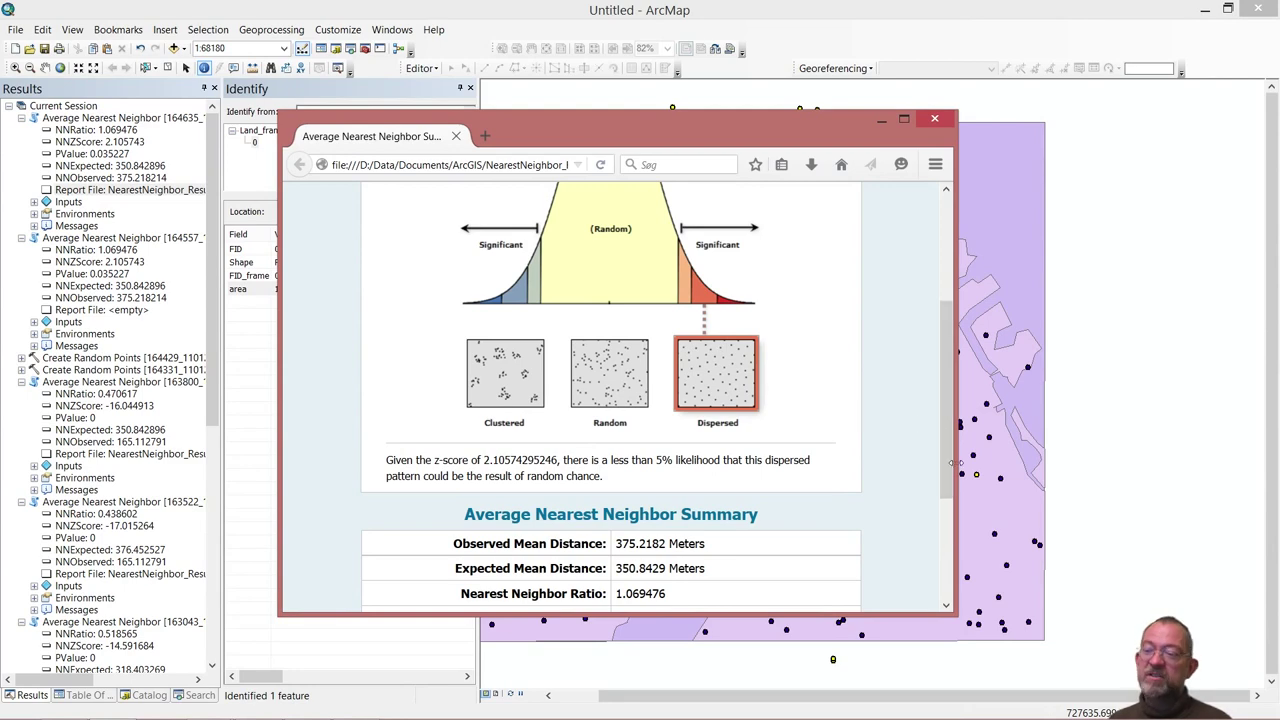
scroll(949, 534, "down", 3)
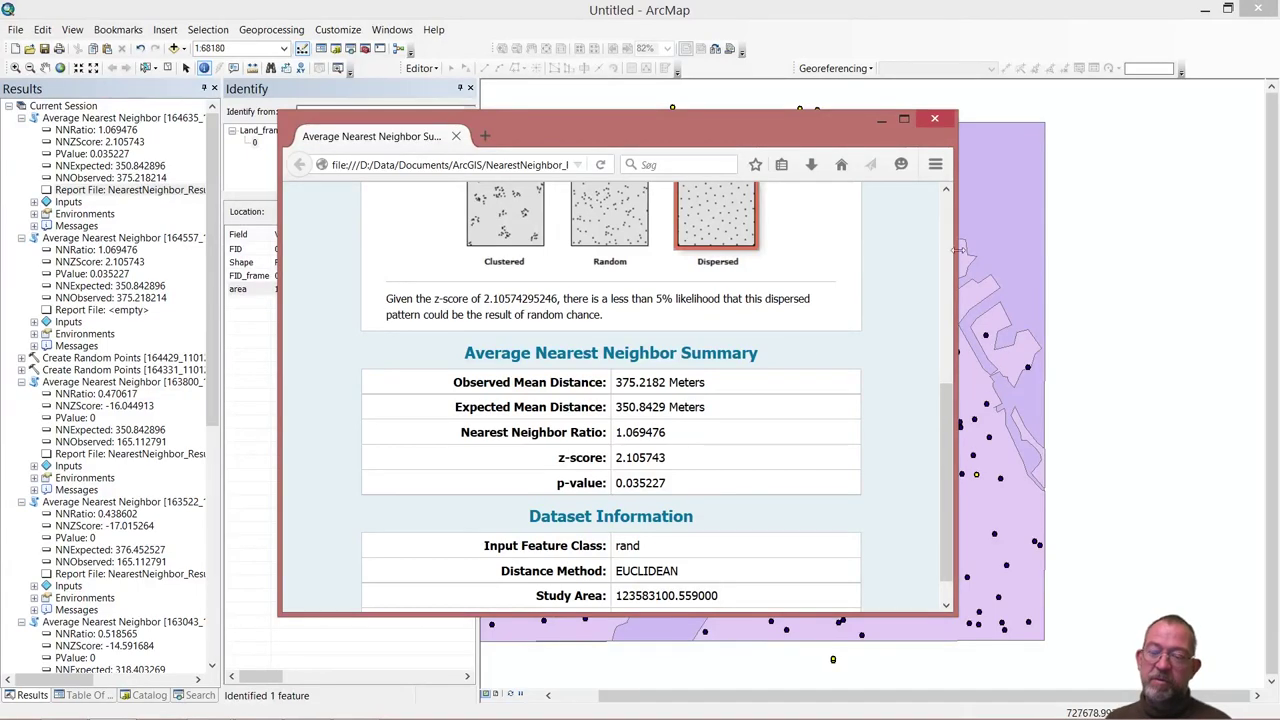
left_click_drag(782, 135, 565, 372)
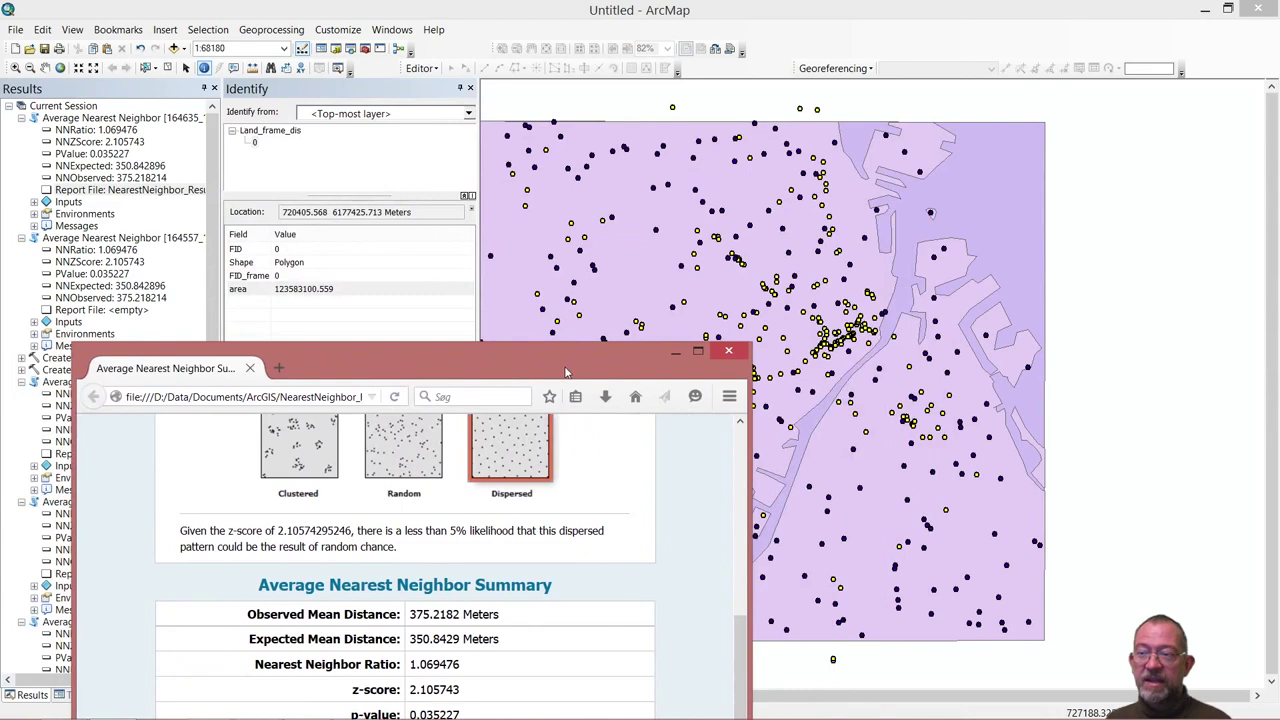
left_click(730, 355)
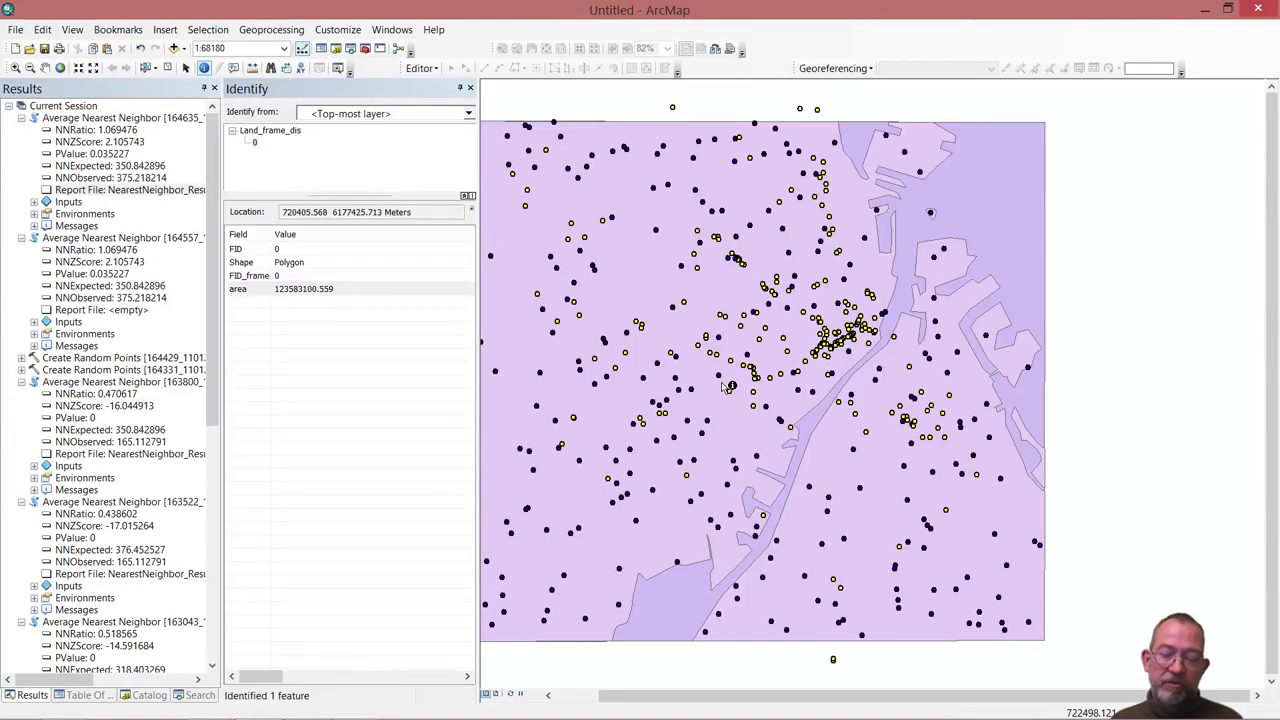
Close the Identify results and hide the rand layer on the map.
left_click(471, 88)
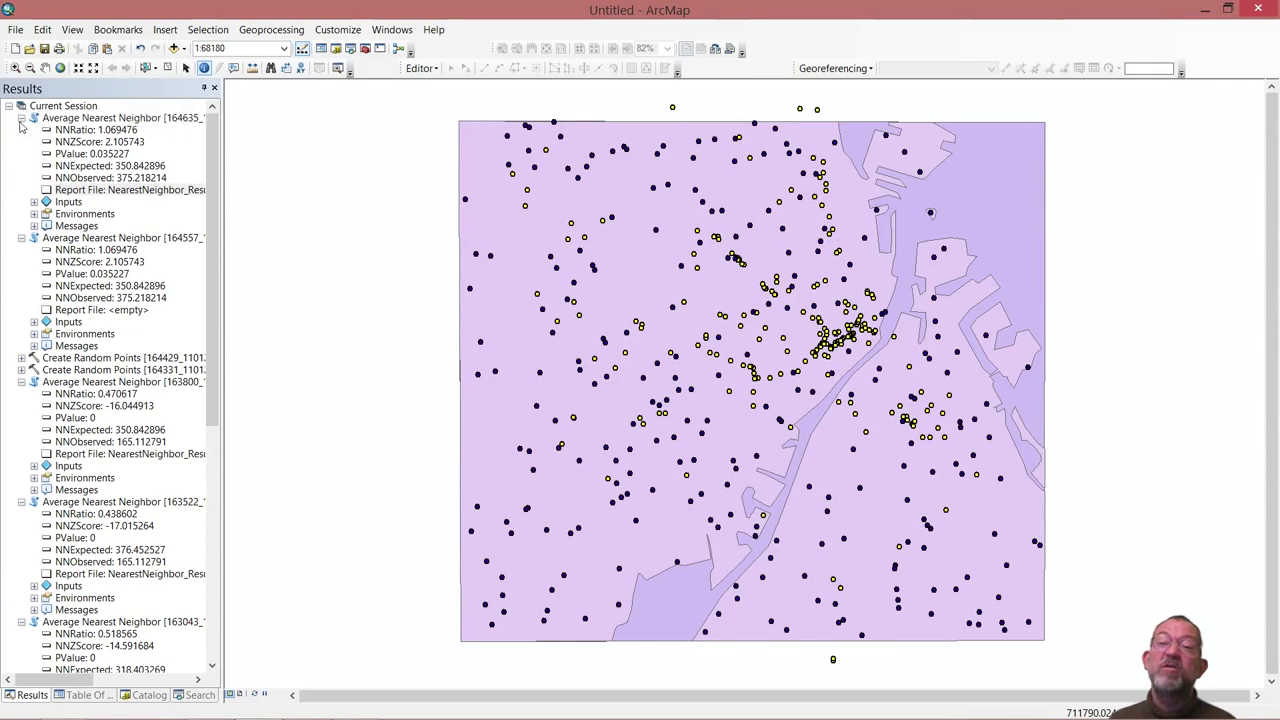
left_click(90, 695)
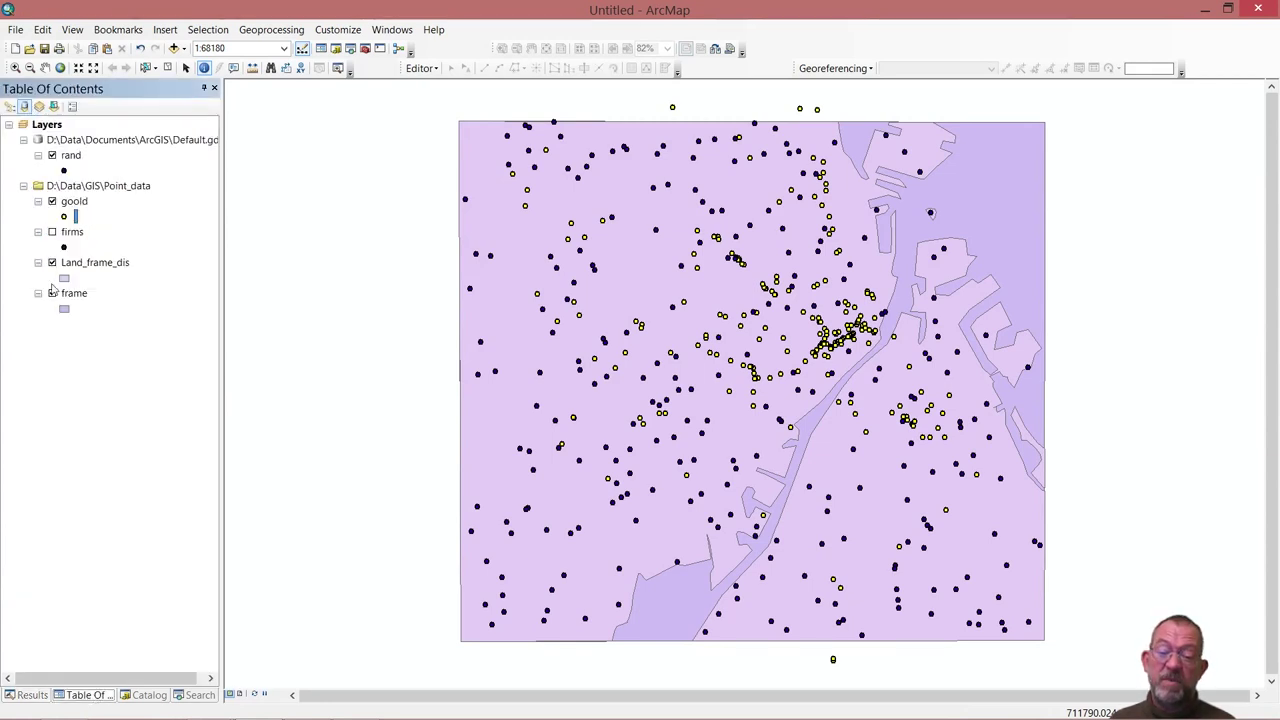
left_click(52, 155)
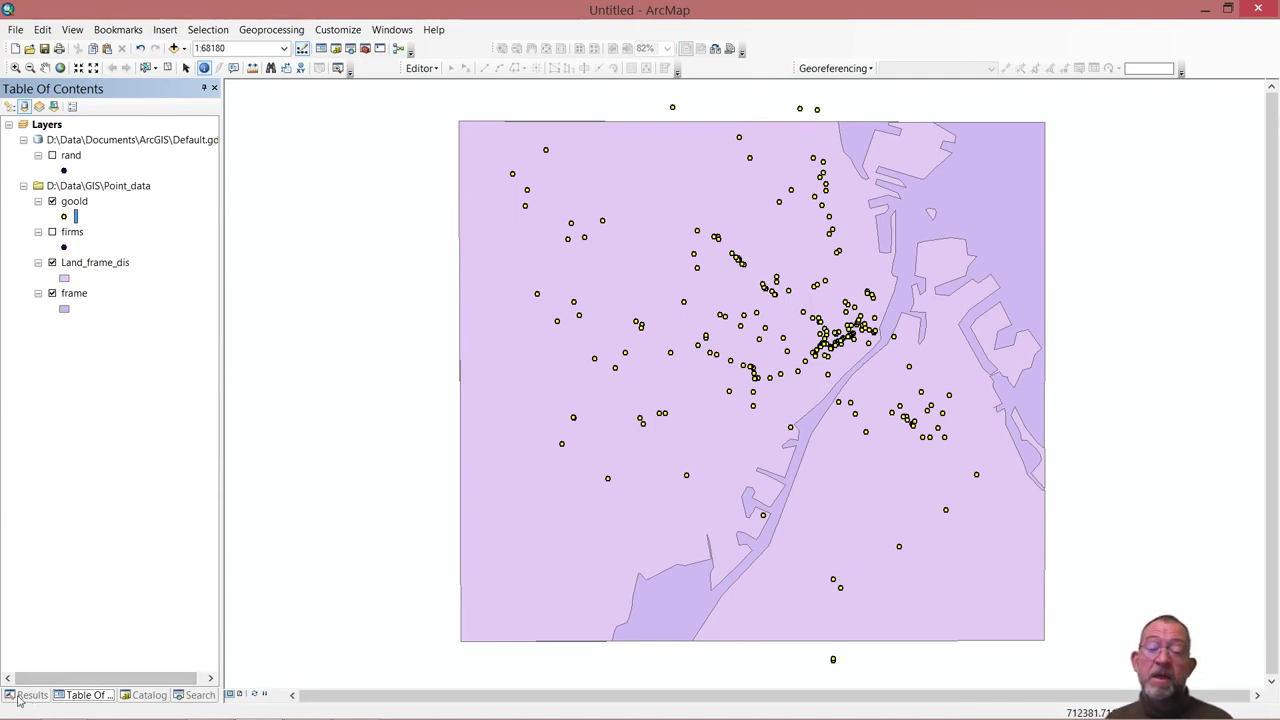
Add adresser.shp from the emusment folder beneath the goold layer and inspect the address points up close.
left_click(148, 697)
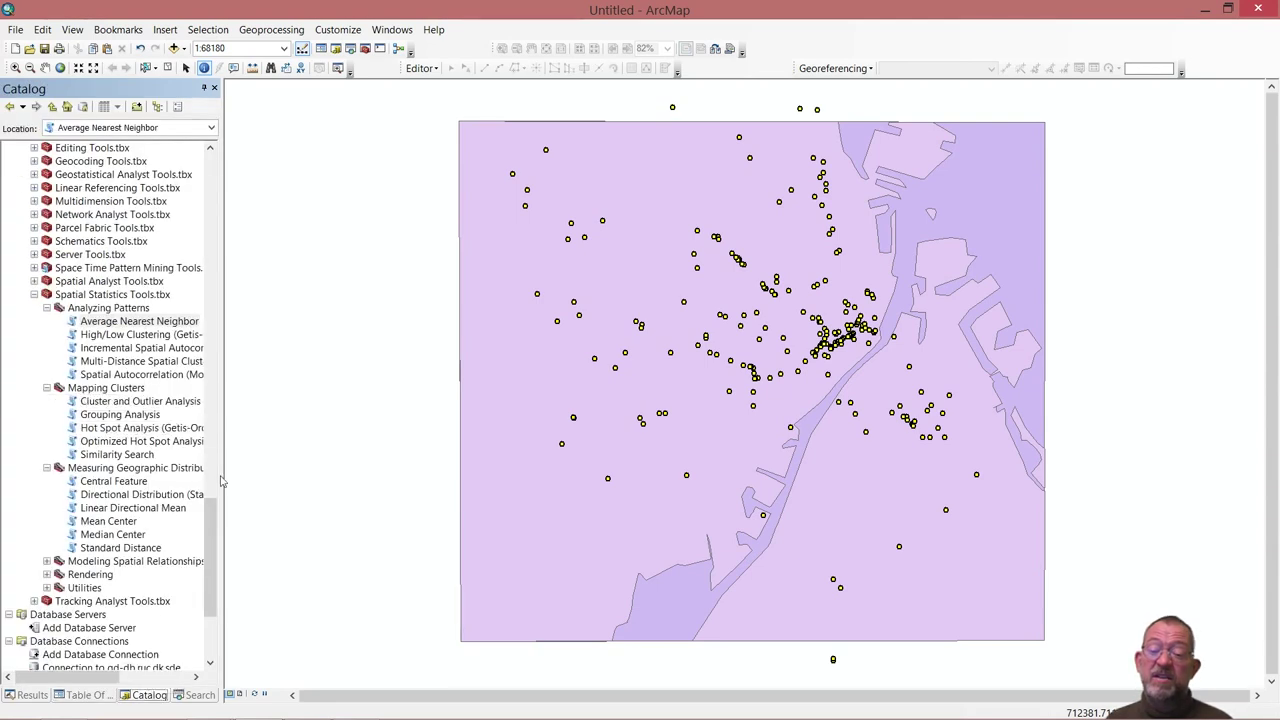
left_click_drag(630, 403, 632, 405)
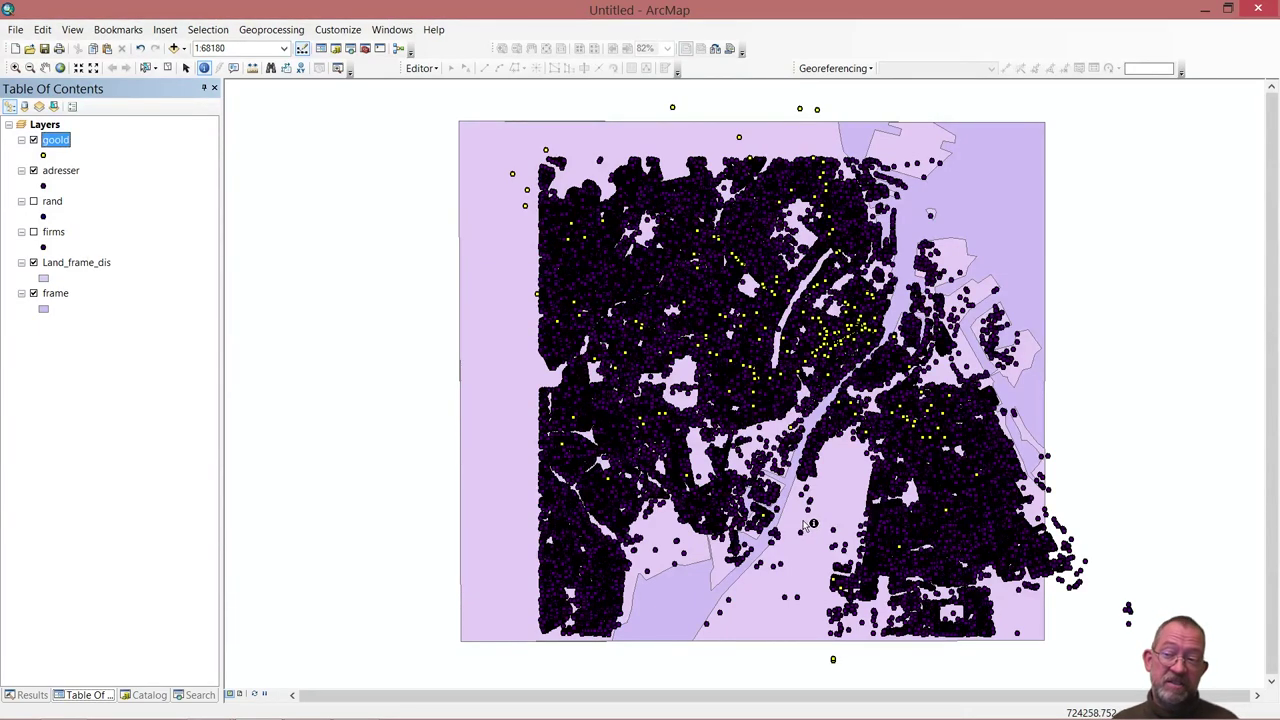
left_click(15, 67)
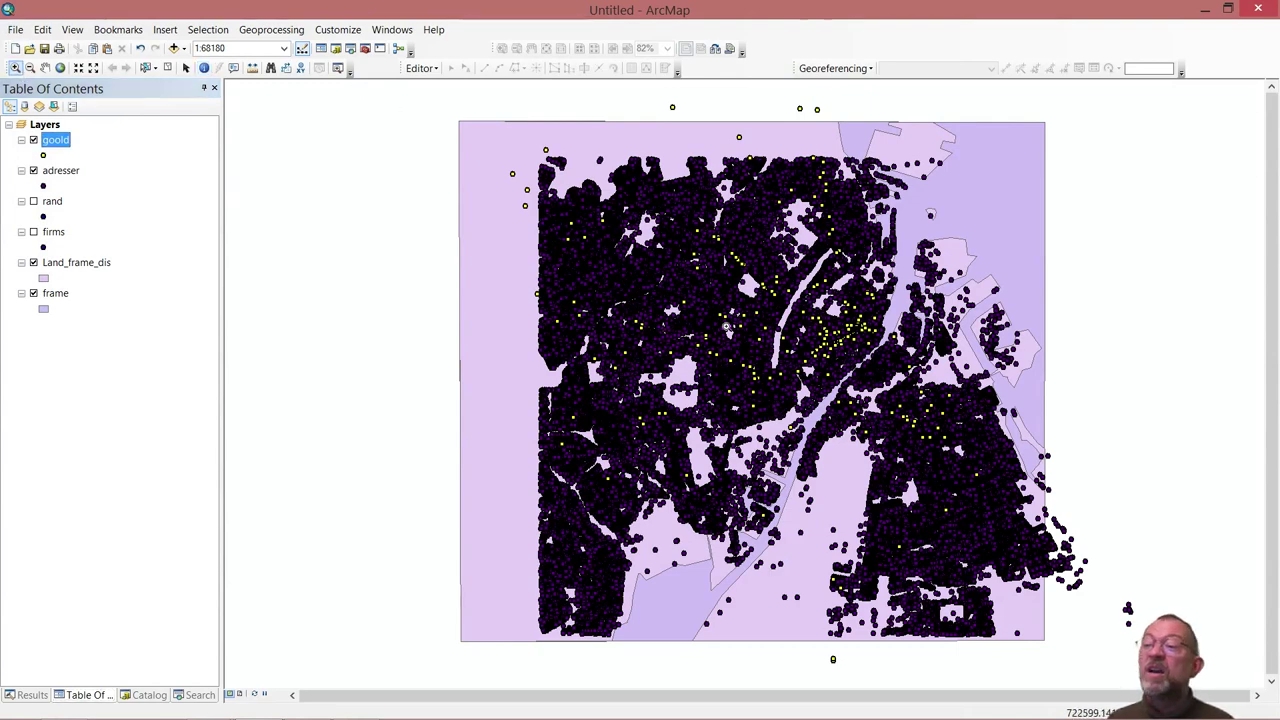
left_click_drag(725, 324, 771, 363)
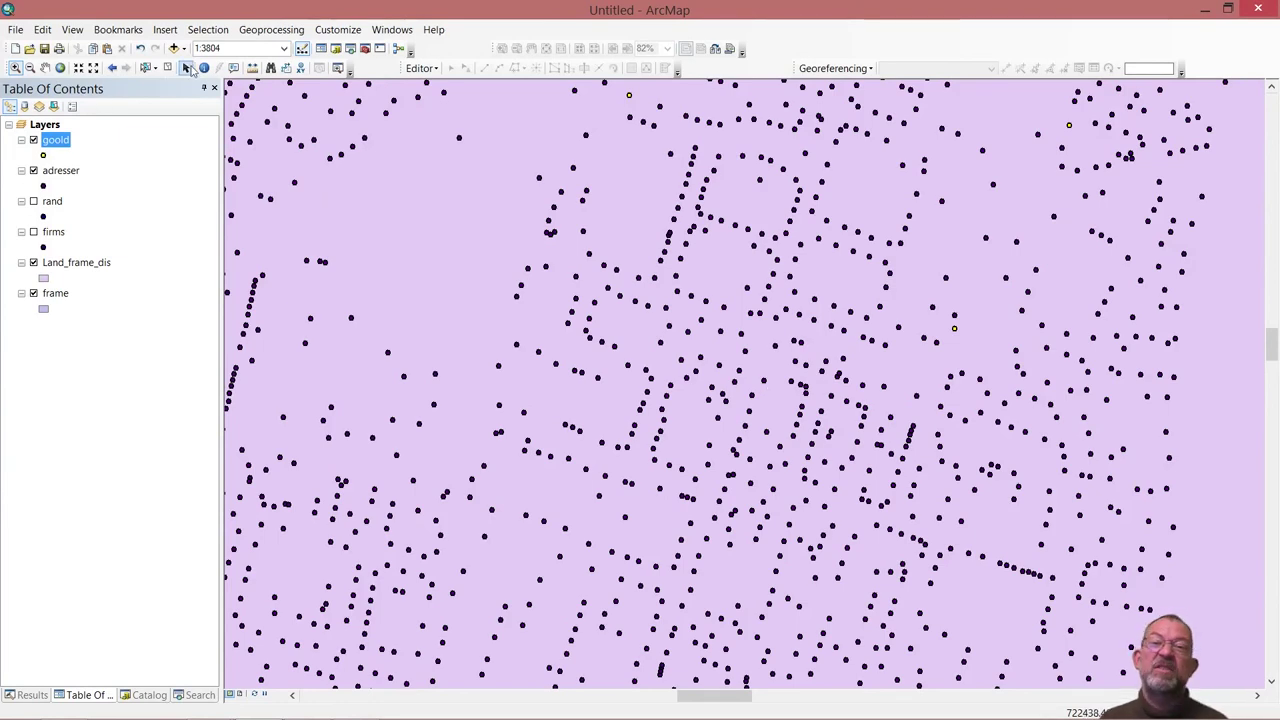
left_click(112, 67)
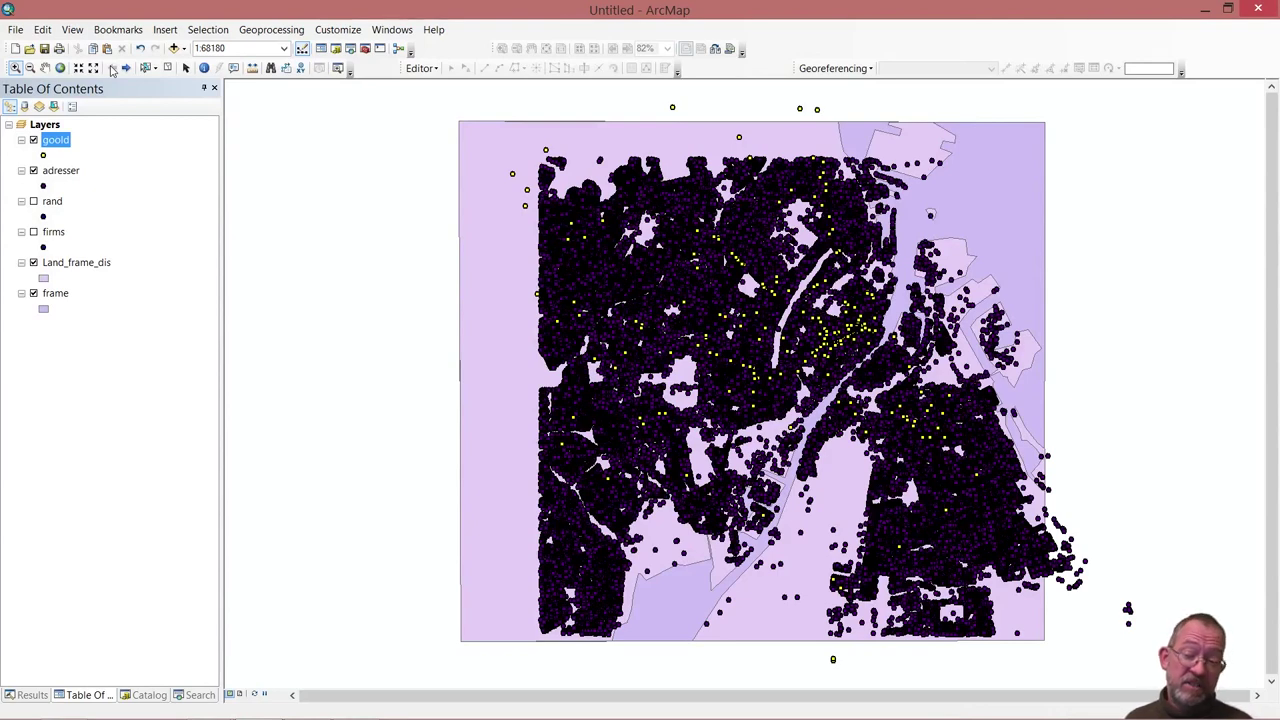
Find and open the Create Random Points tool and name the output point feature class rand_adr.
left_click(150, 695)
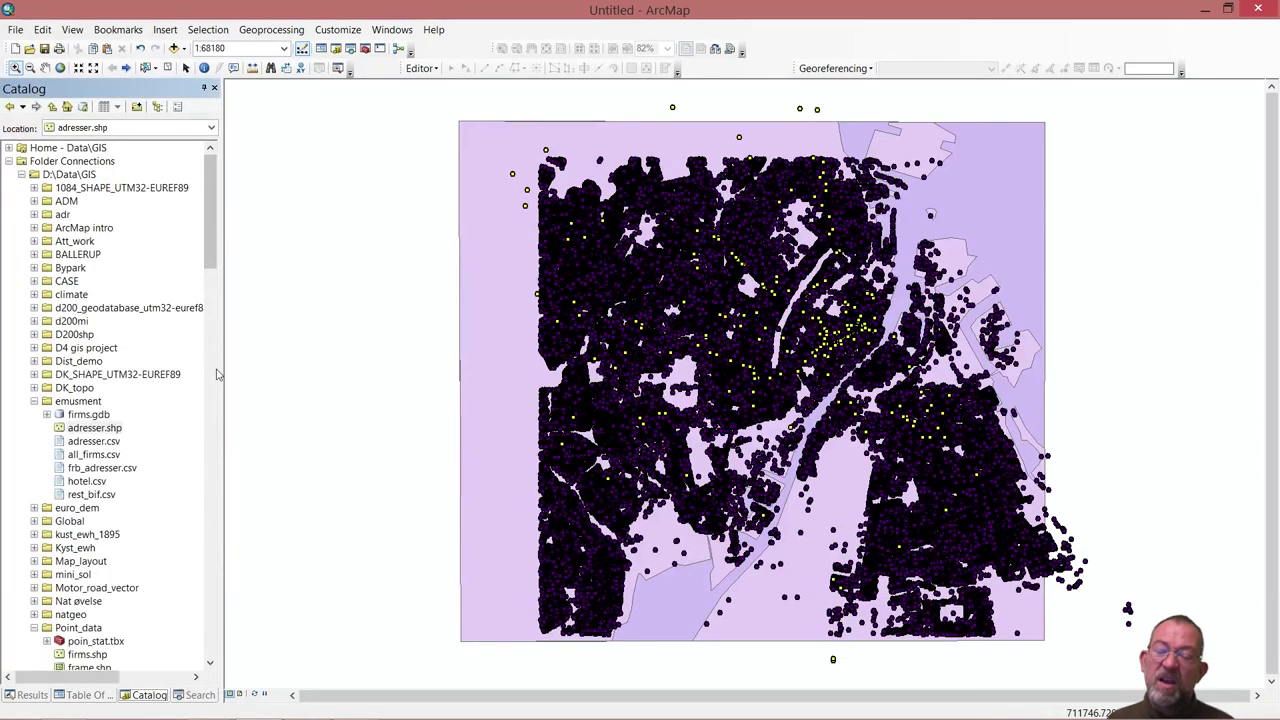
left_click_drag(220, 242, 232, 503)
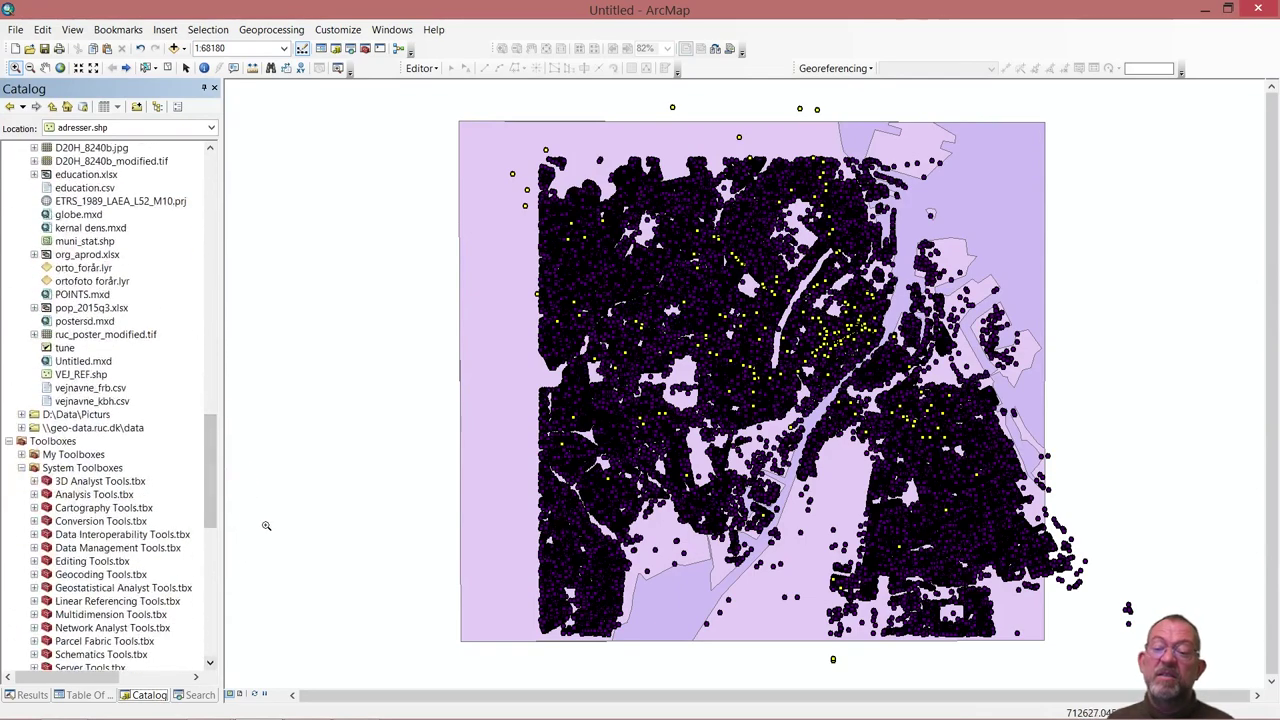
left_click(195, 694)
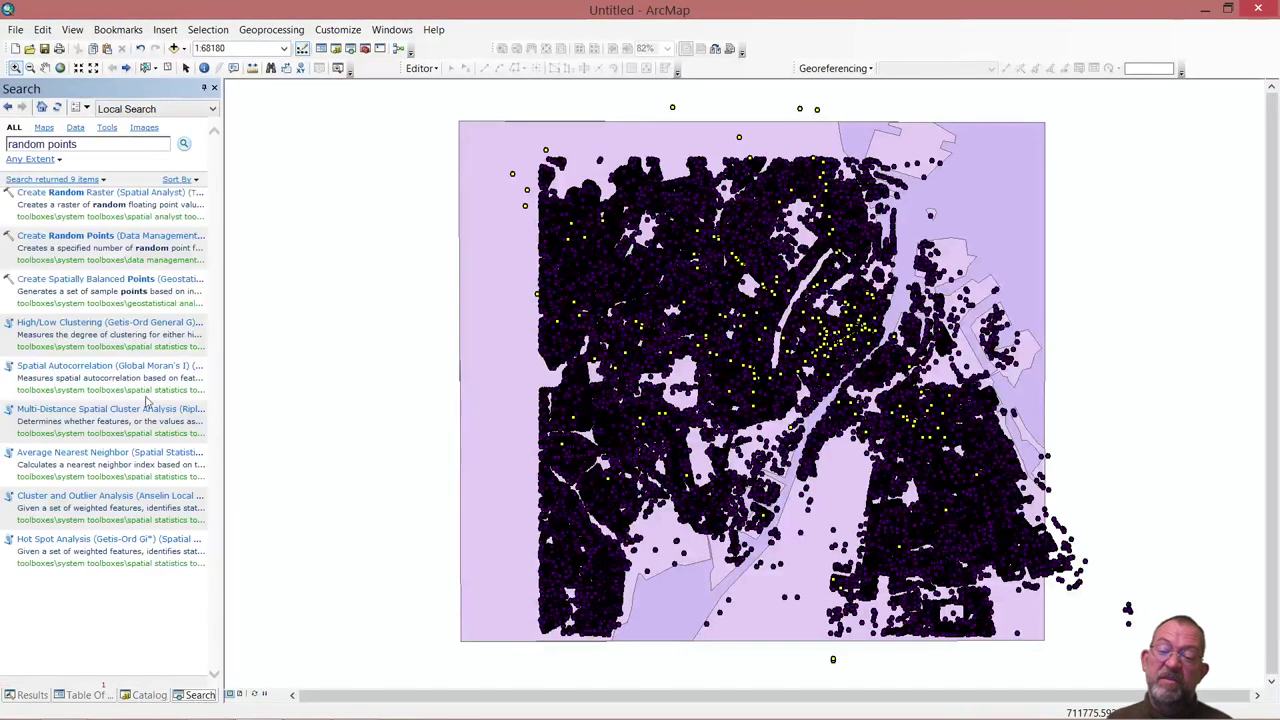
left_click(72, 237)
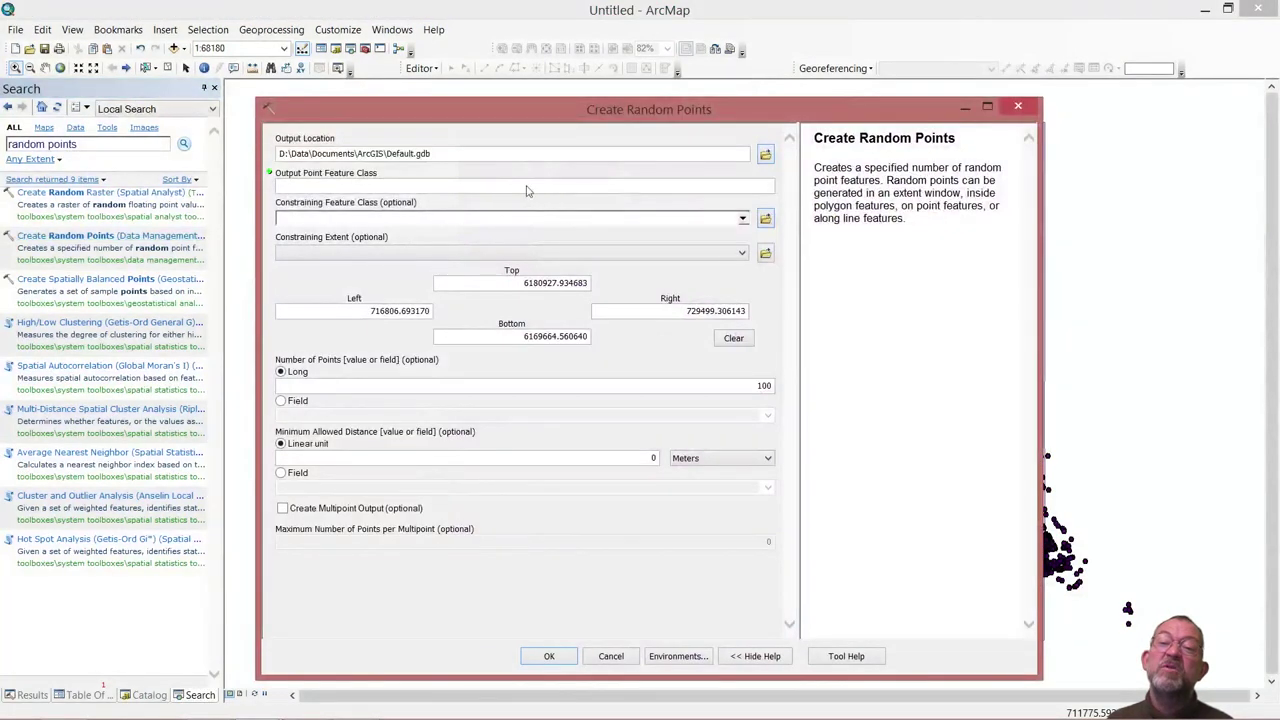
left_click(661, 189)
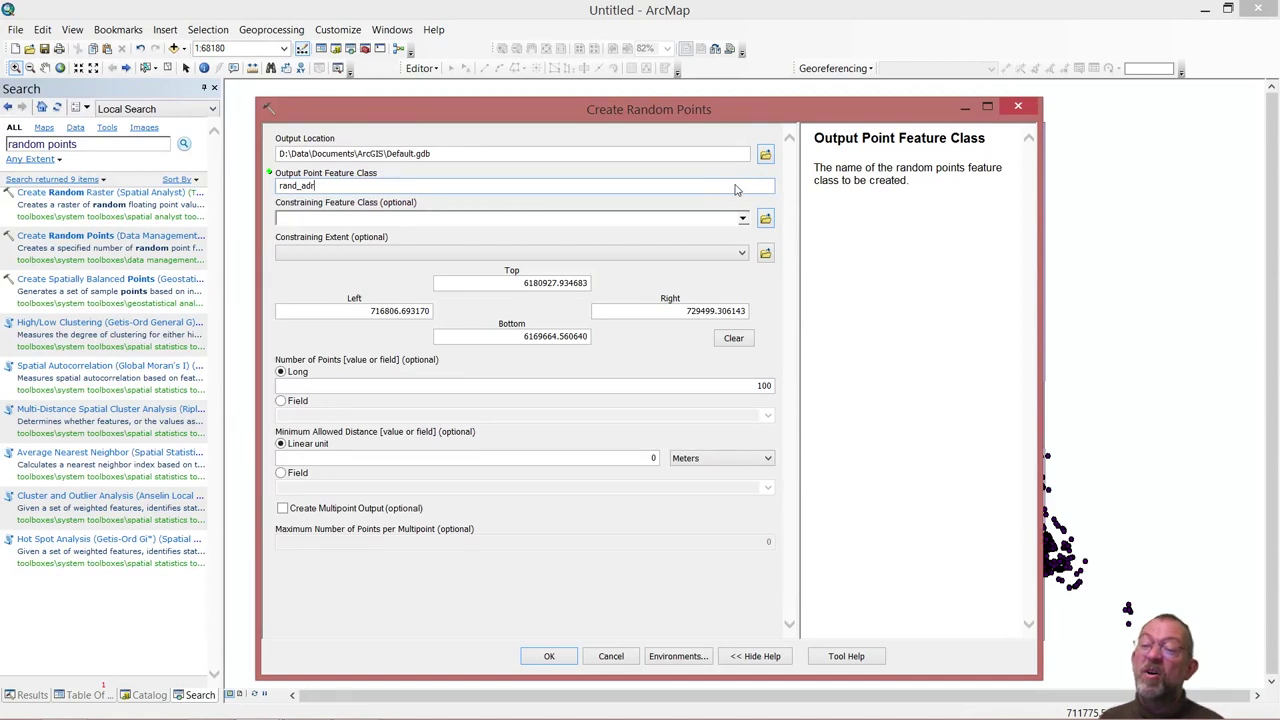
Constrain the random points to the adresser feature class, set the number of points to 251 and run the tool.
left_click(743, 218)
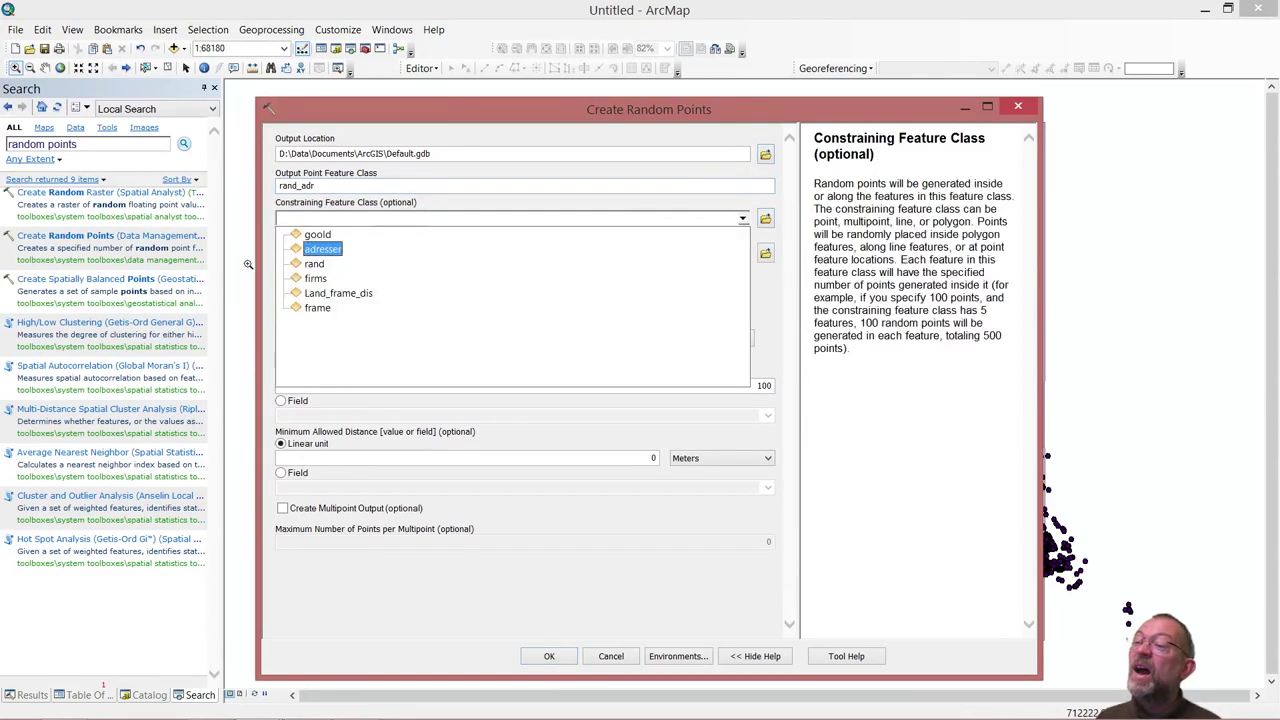
left_click(338, 254)
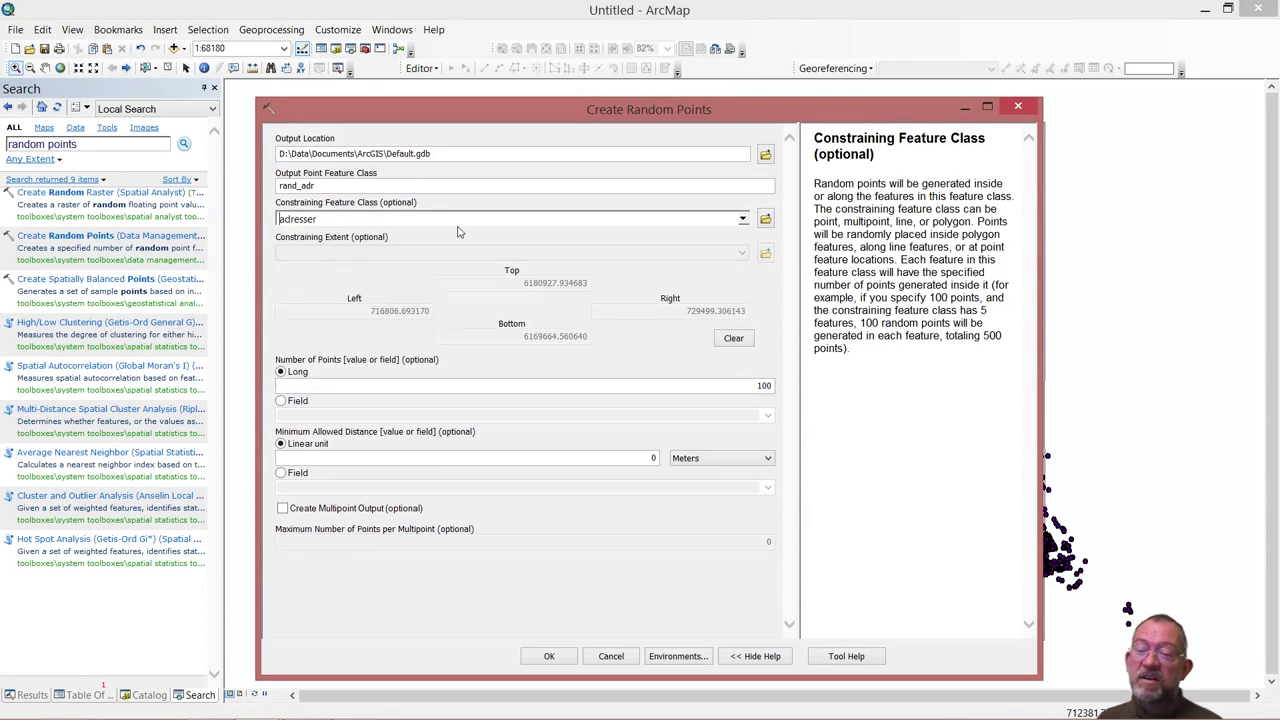
left_click(741, 219)
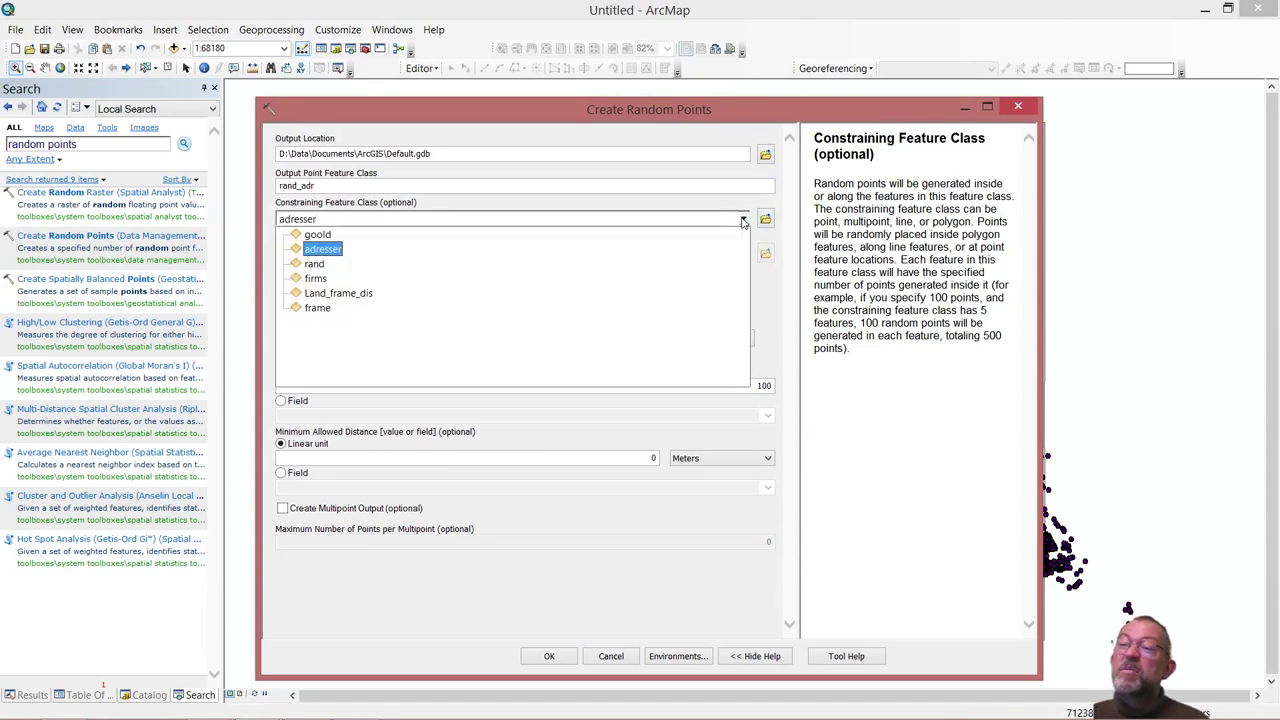
left_click(435, 254)
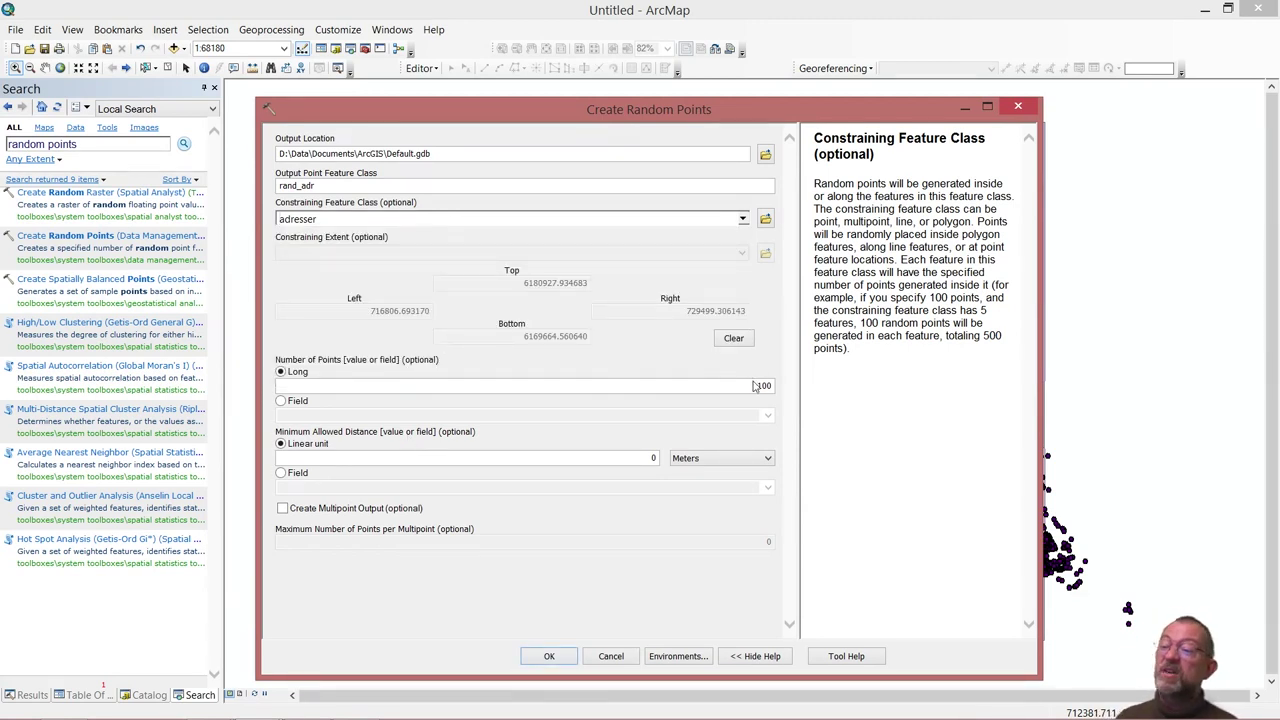
left_click_drag(755, 385, 783, 388)
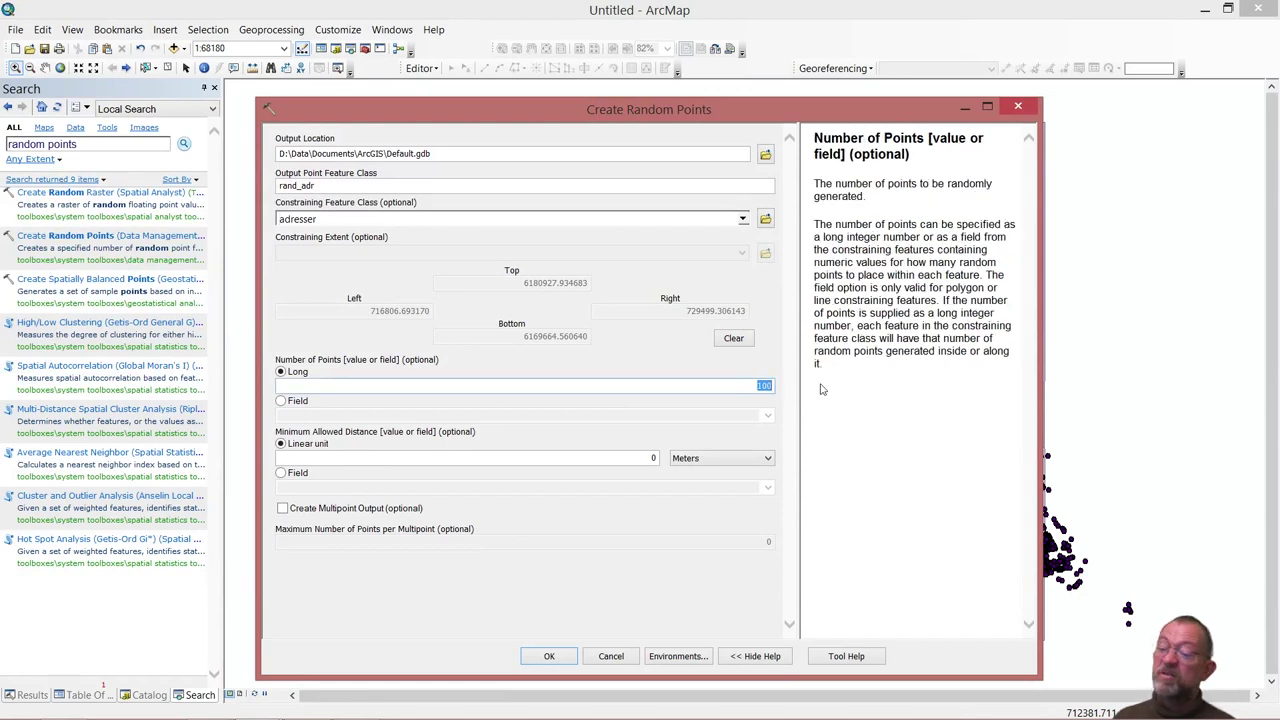
type("51")
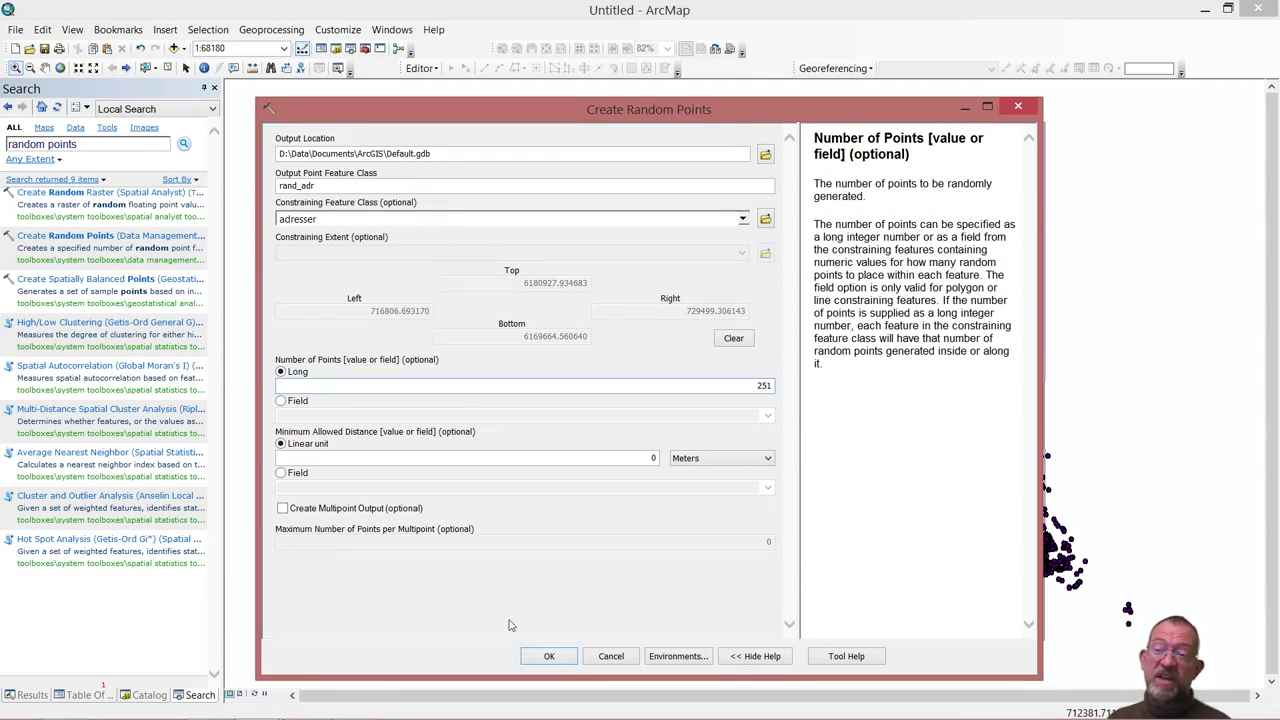
left_click(550, 657)
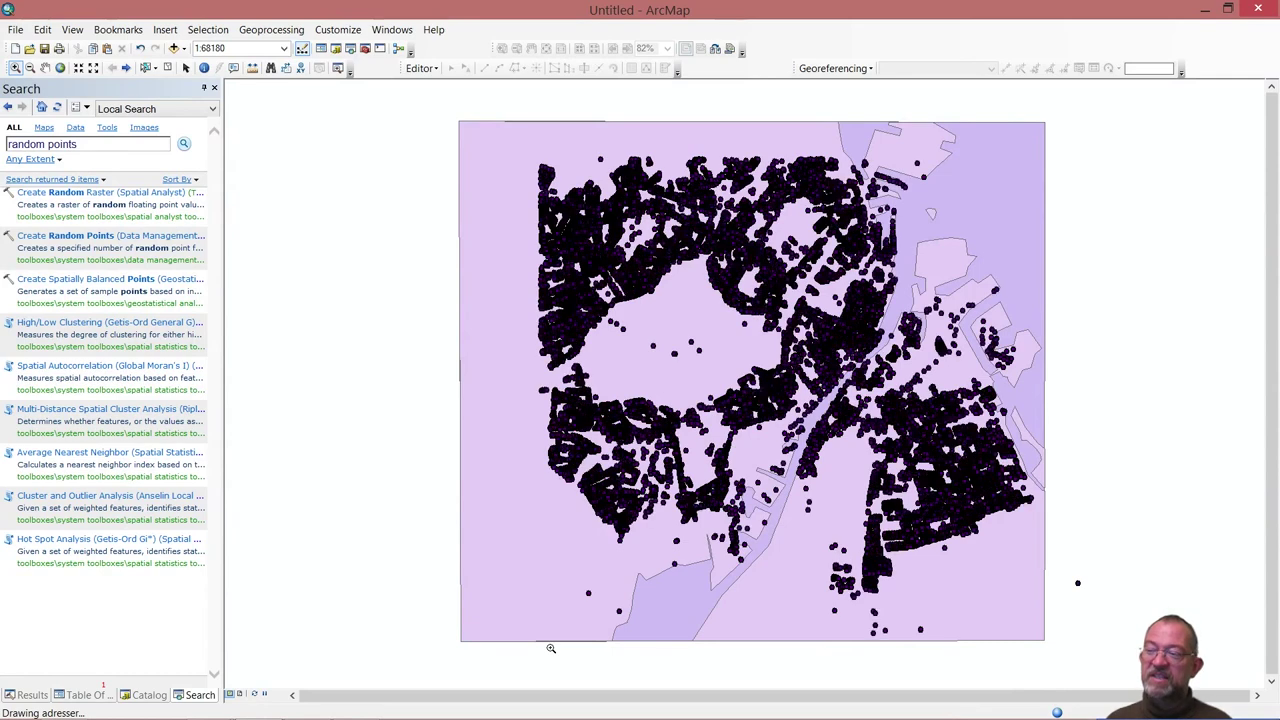
Symbolize the rand_adr layer with the green Triangle 2 marker.
left_click(82, 696)
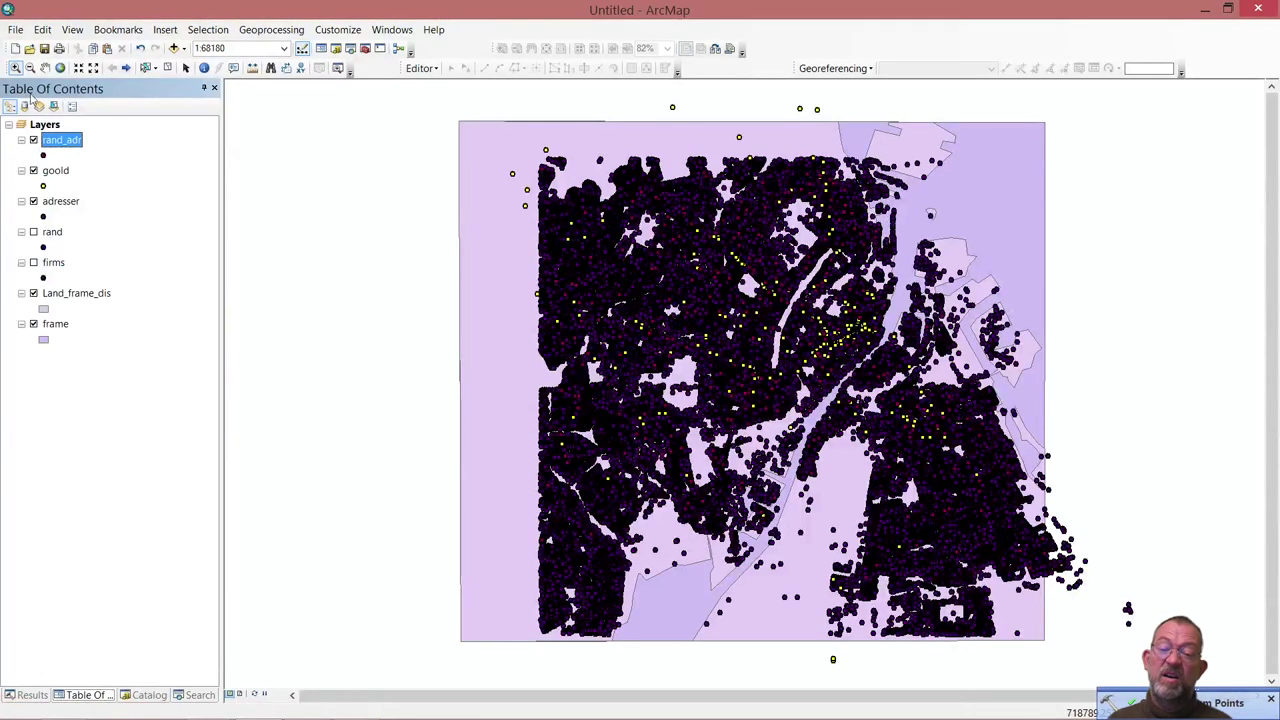
left_click(43, 155)
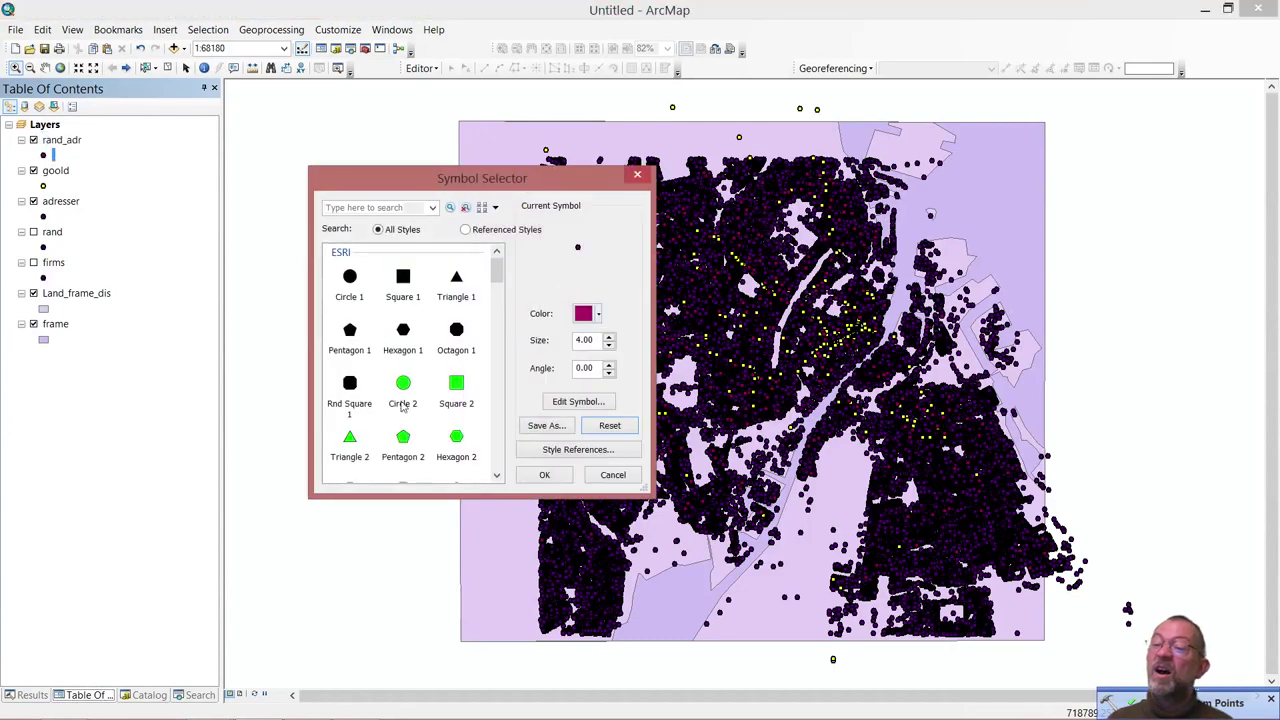
left_click(350, 440)
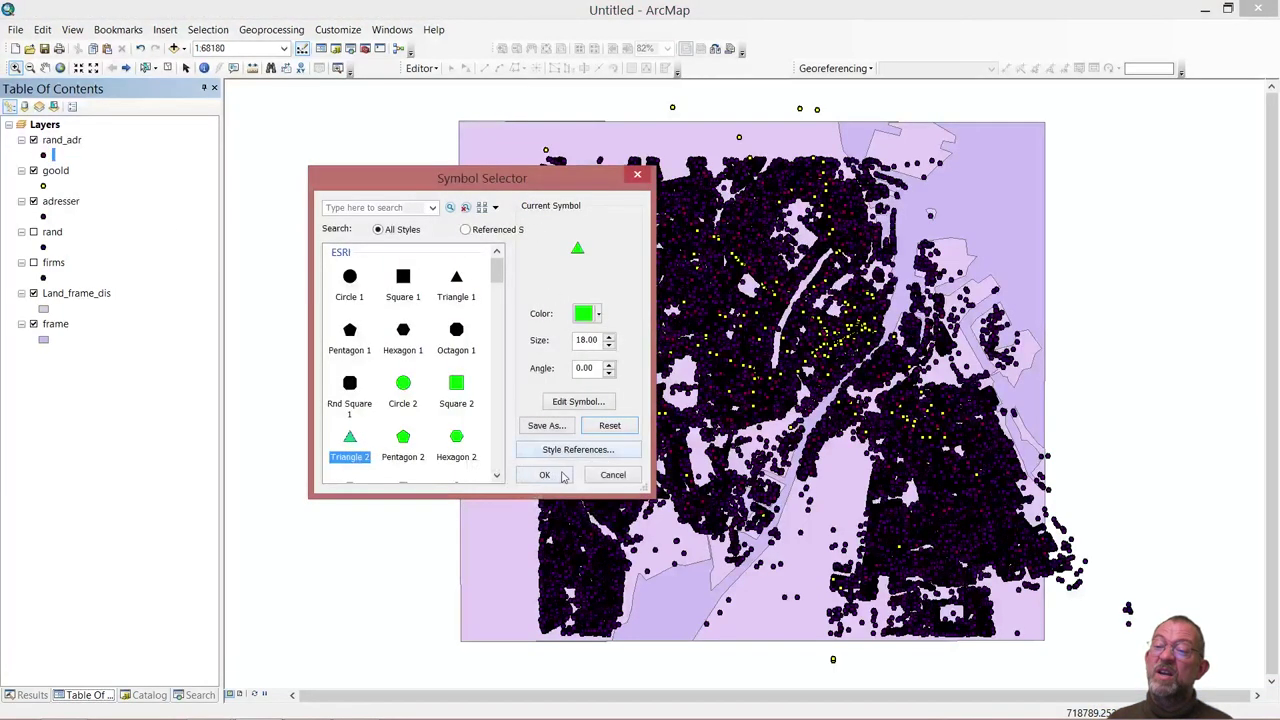
left_click(545, 475)
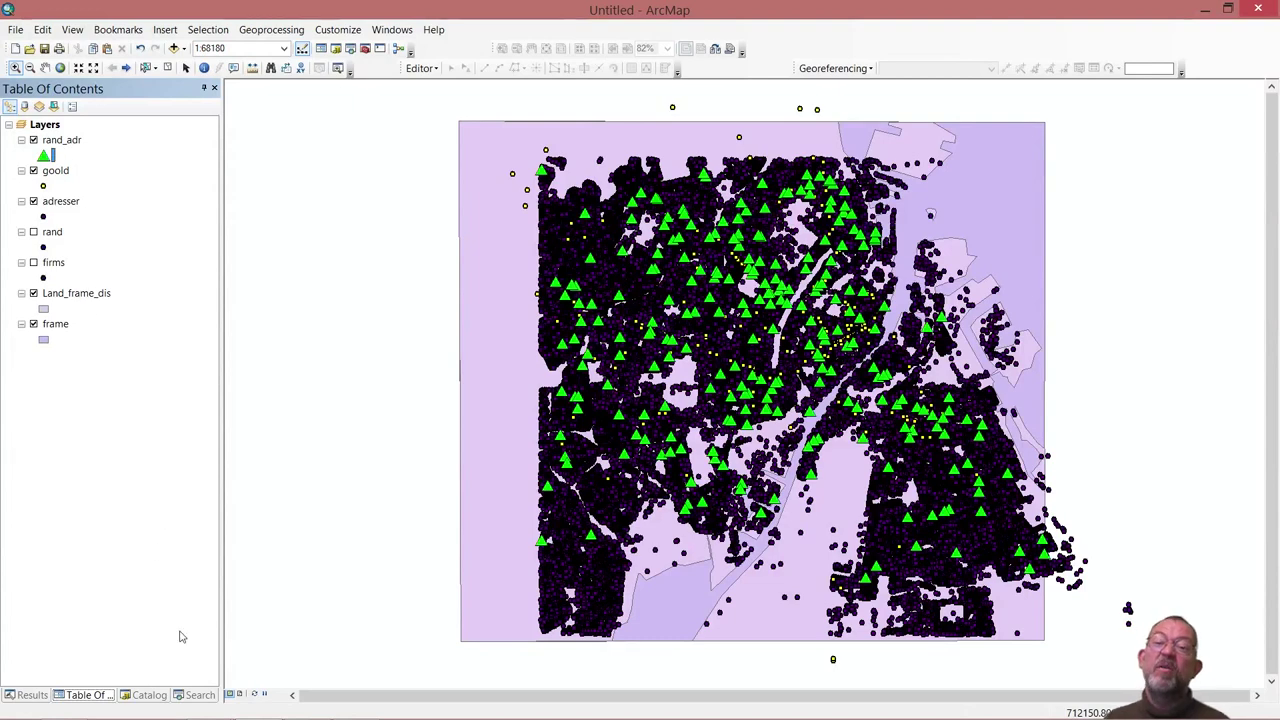
Open the Average Nearest Neighbor tool from the Analyzing Patterns toolset and choose rand_adr as the input feature class.
left_click(148, 695)
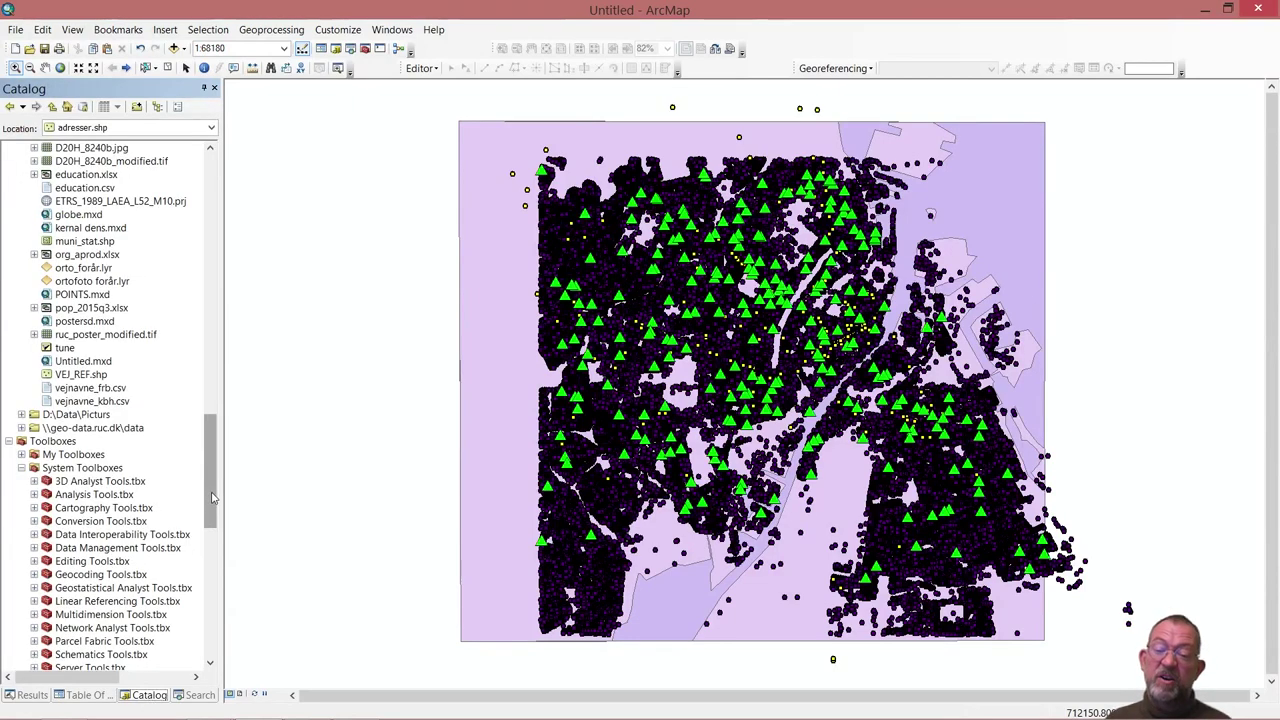
left_click_drag(212, 499, 211, 622)
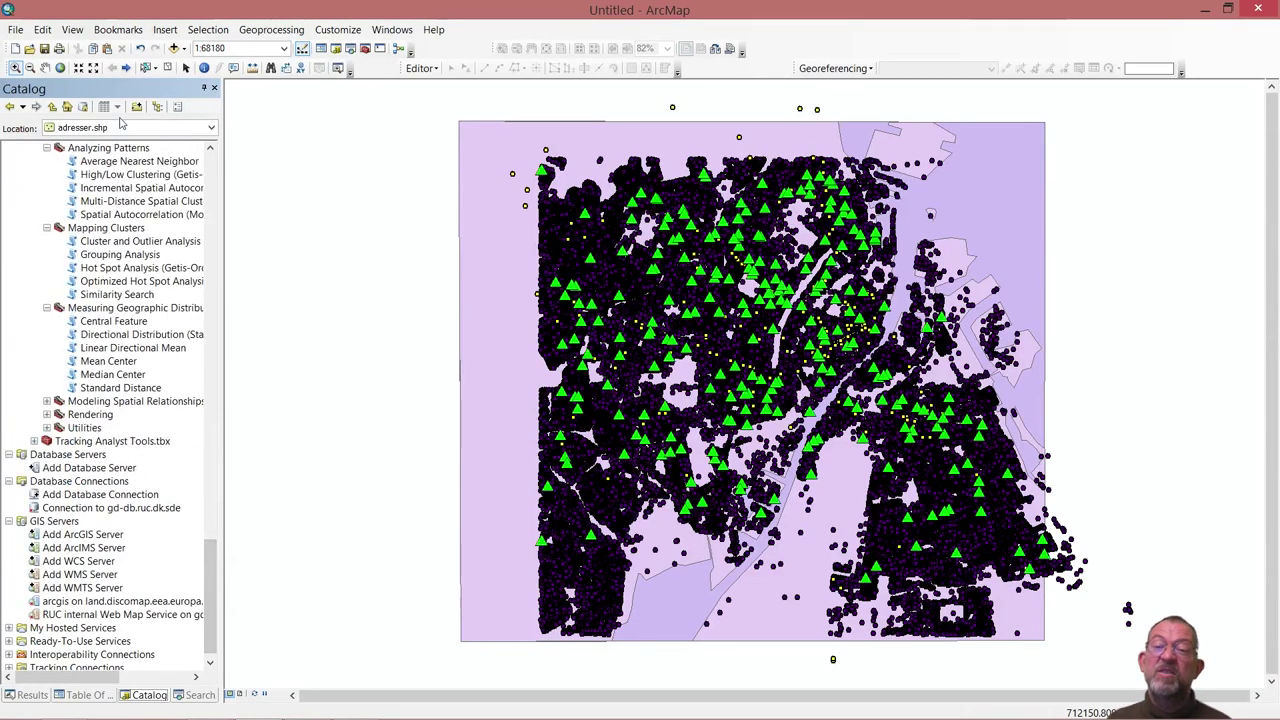
left_click(137, 164)
double_click(137, 164)
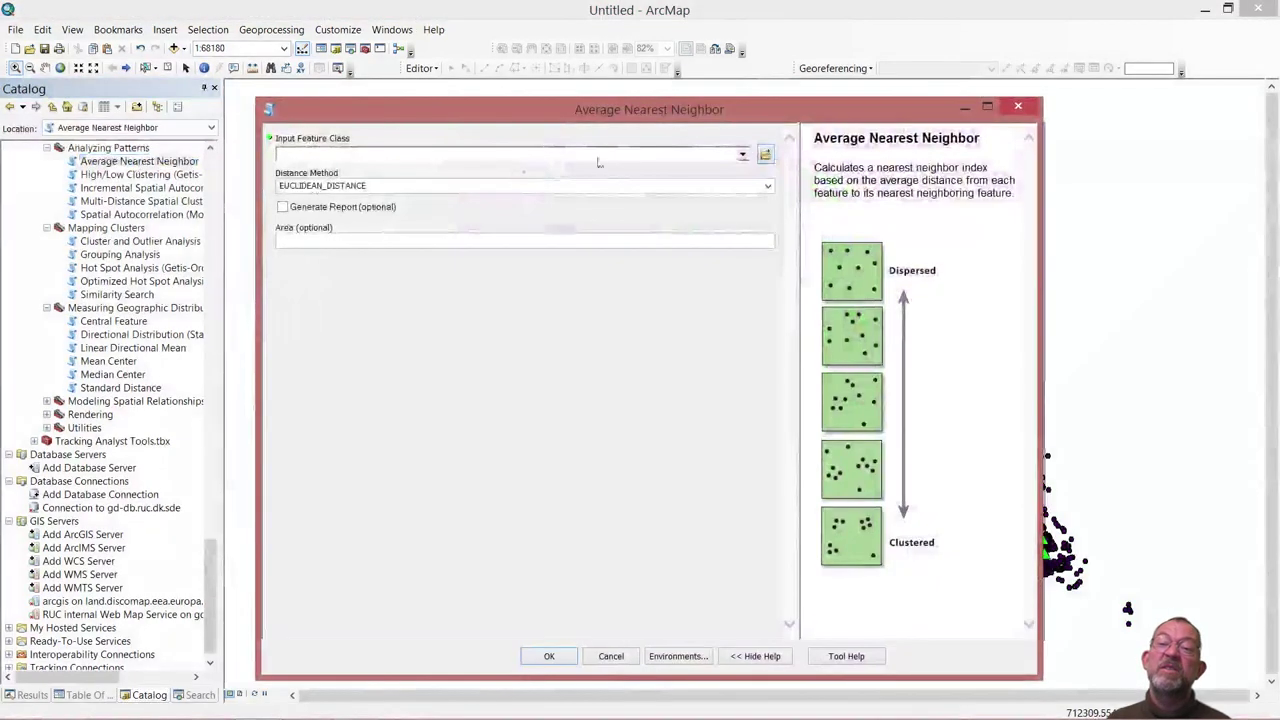
left_click(743, 156)
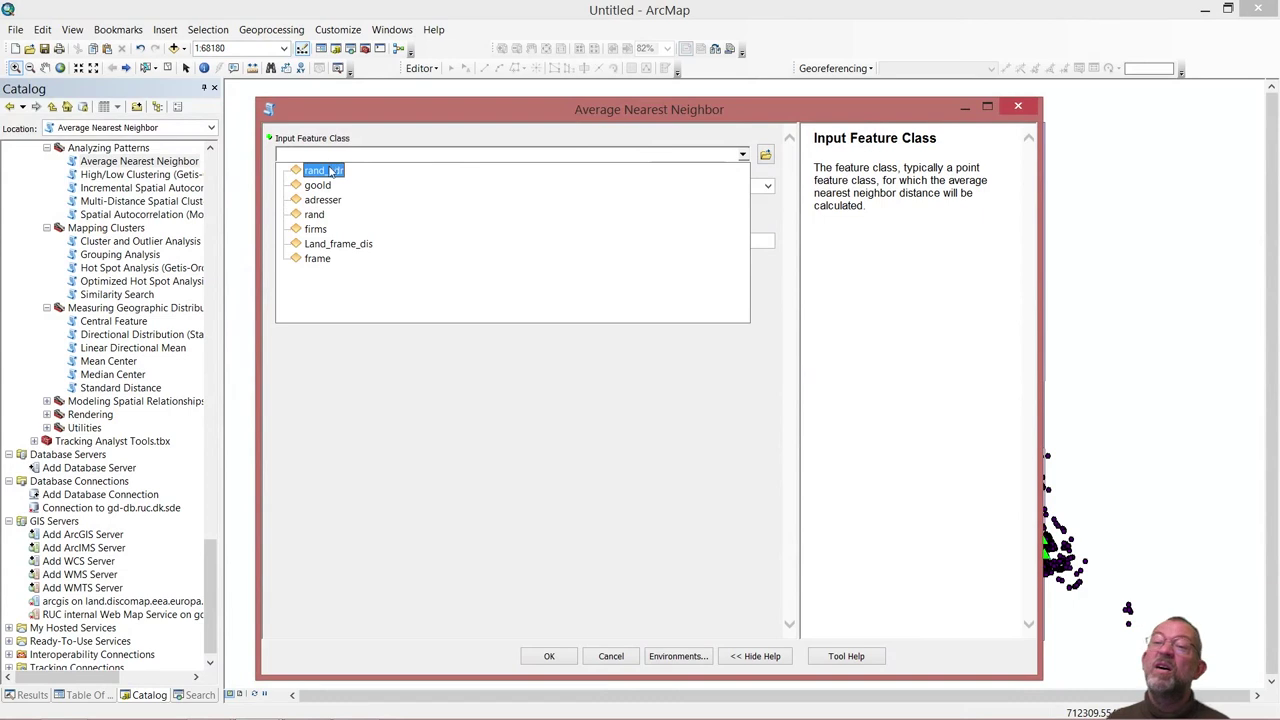
left_click(330, 171)
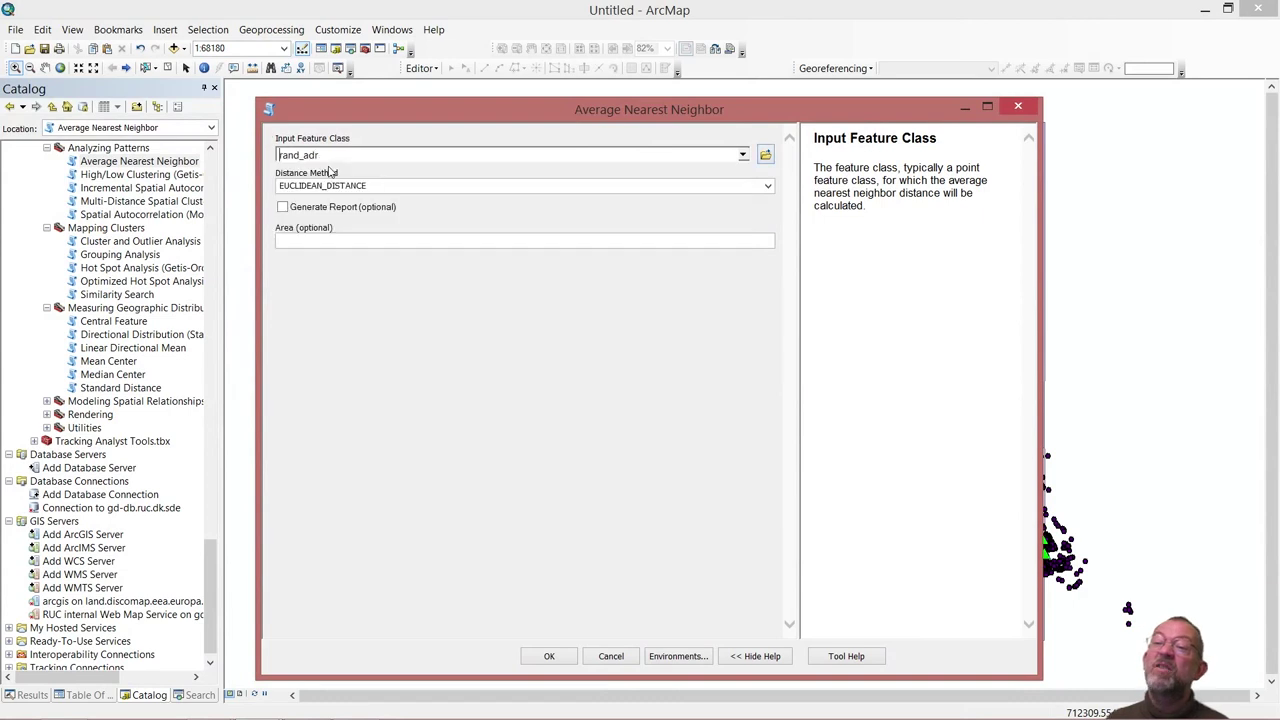
Enable report generation, set the study area to 123583100.559 and run the Average Nearest Neighbor tool on rand_adr.
left_click(283, 207)
left_click(401, 248)
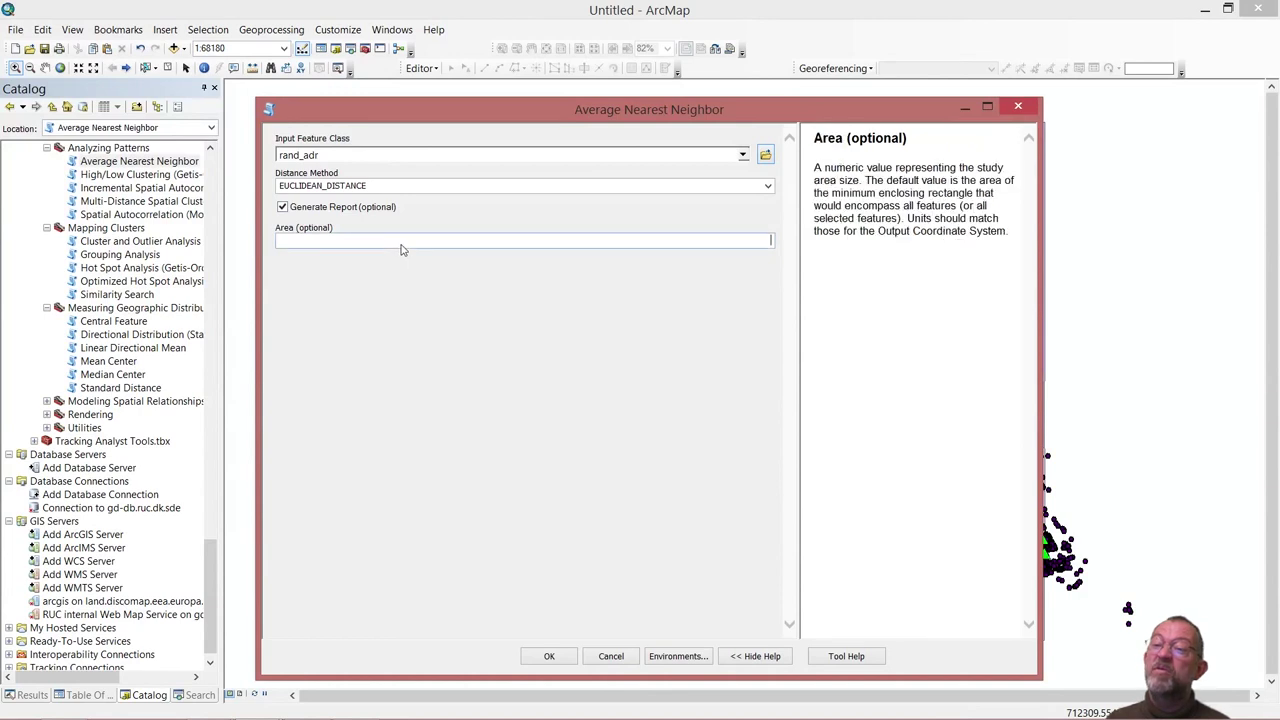
type("123583100.559")
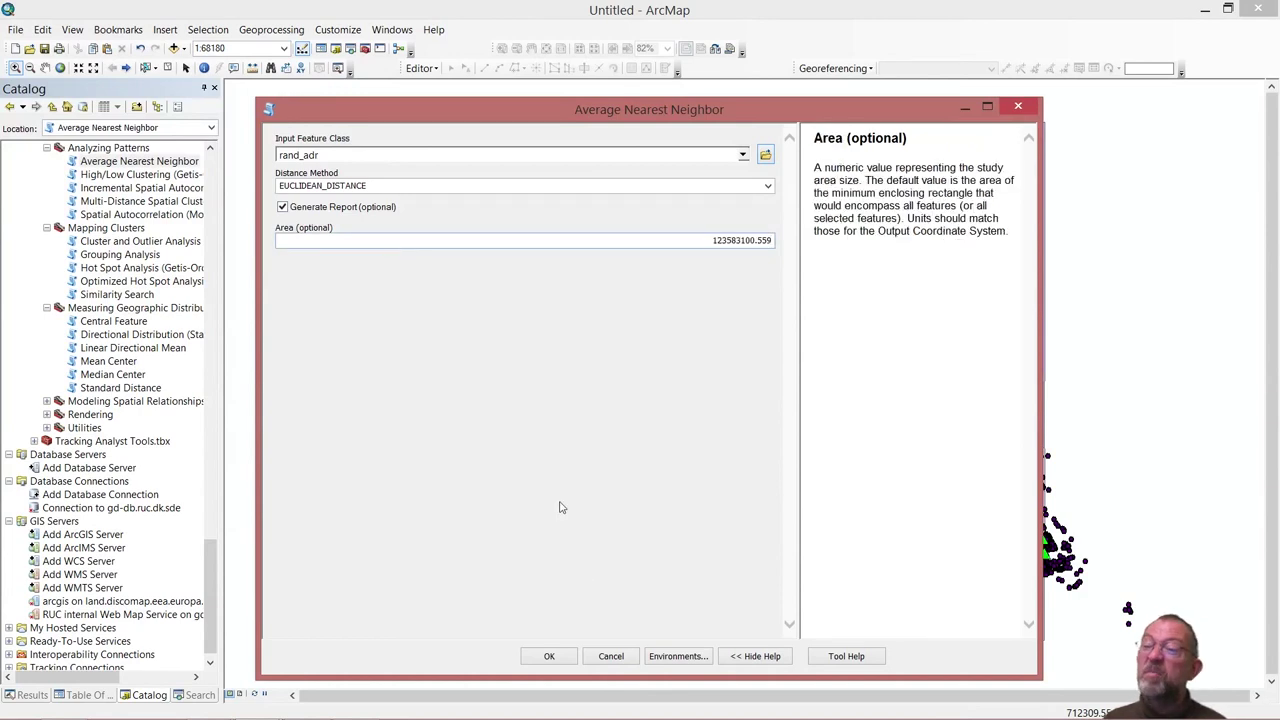
left_click(551, 656)
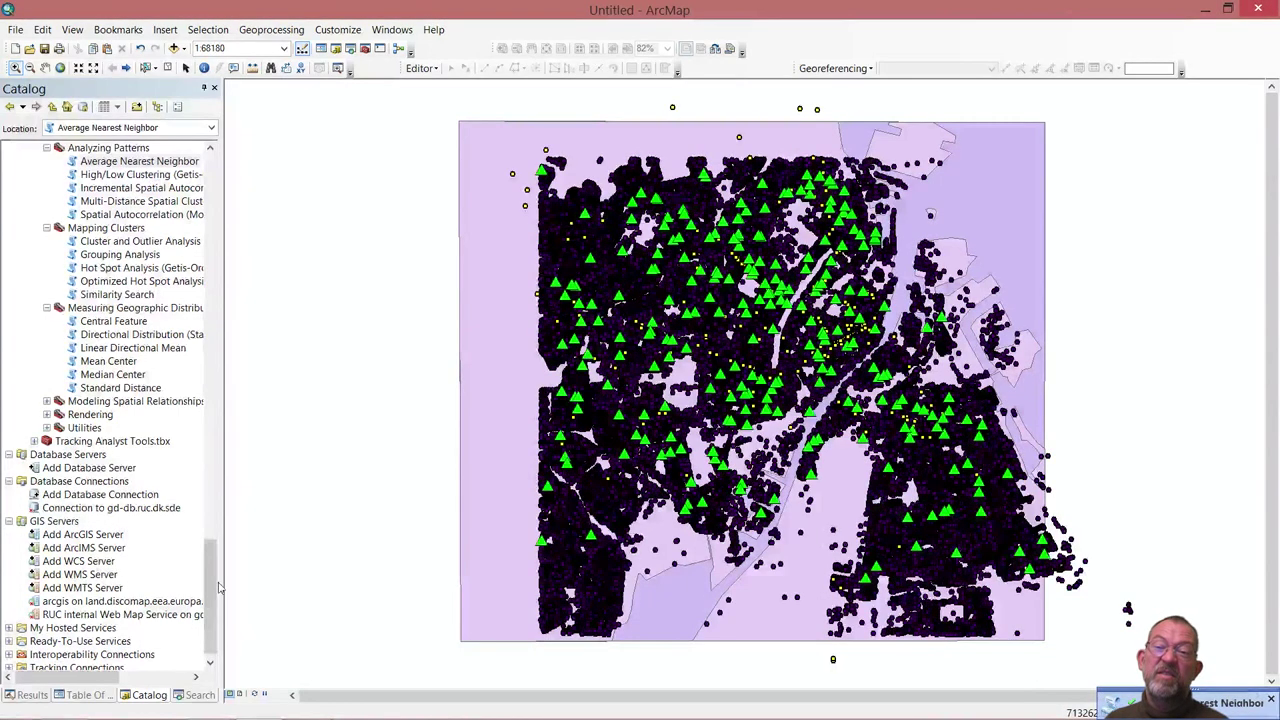
Expand the newest Average Nearest Neighbor run in the geoprocessing results and open its HTML report.
left_click(32, 694)
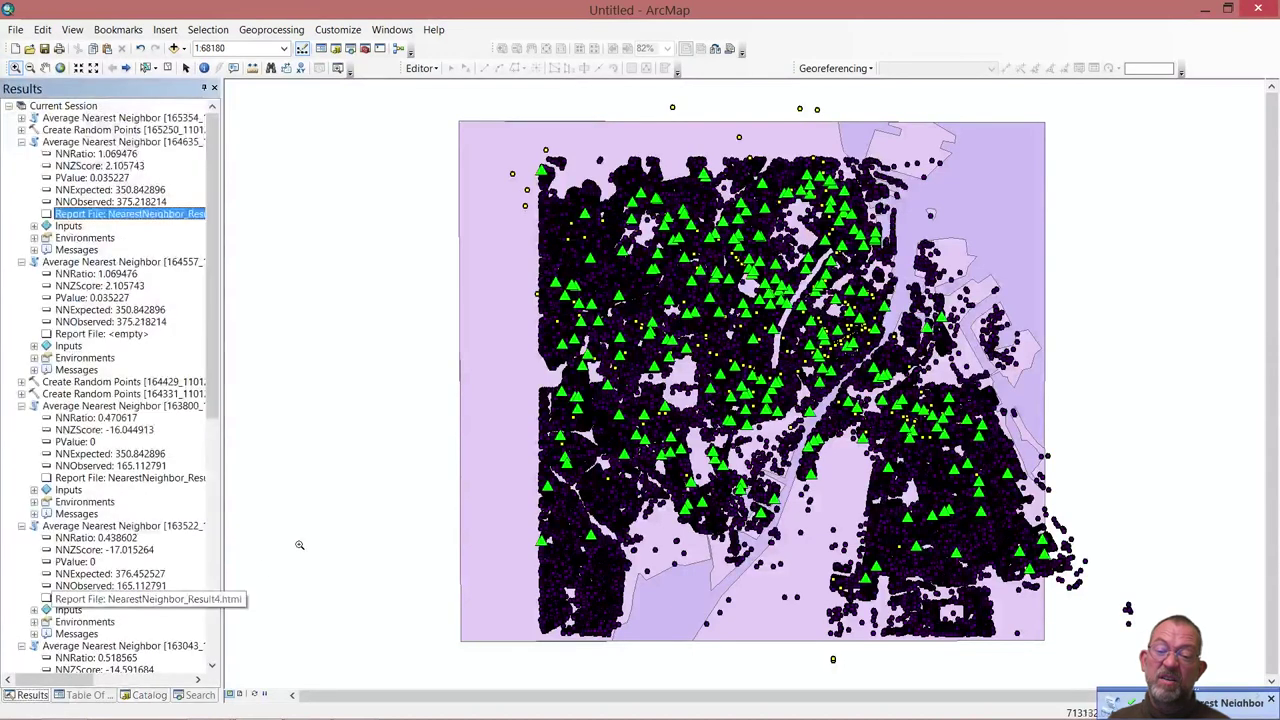
left_click(21, 118)
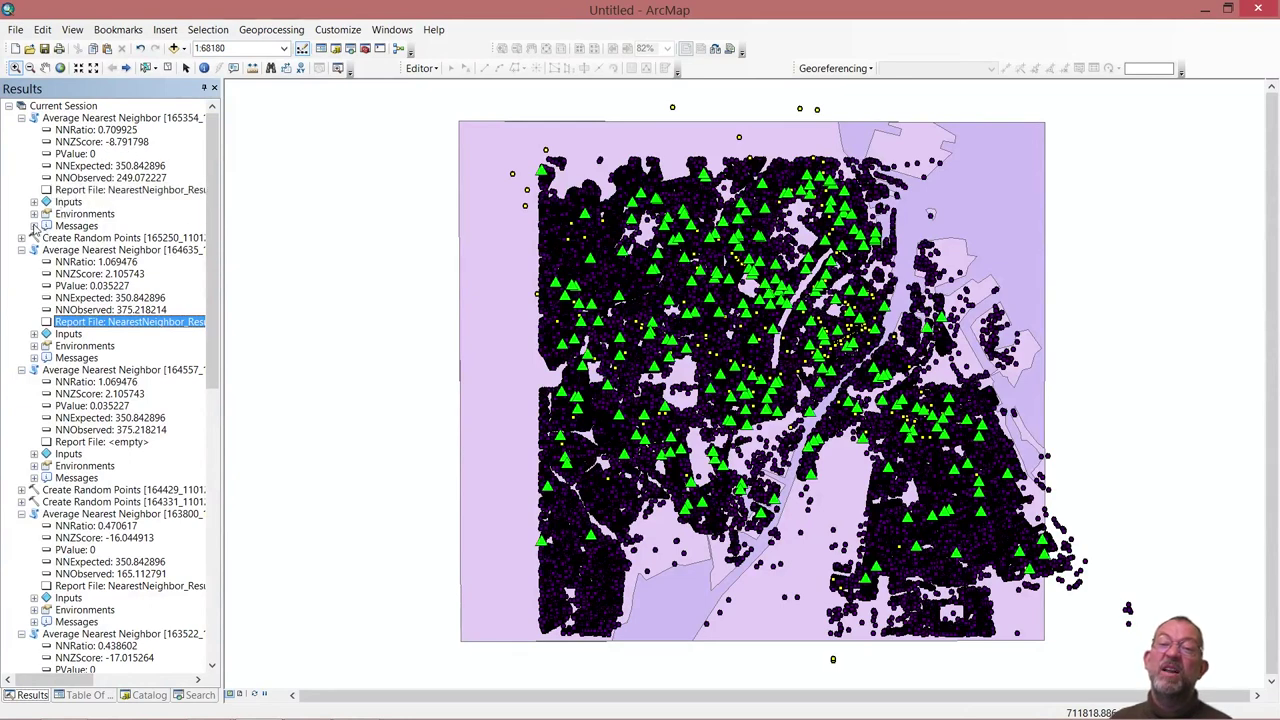
double_click(130, 191)
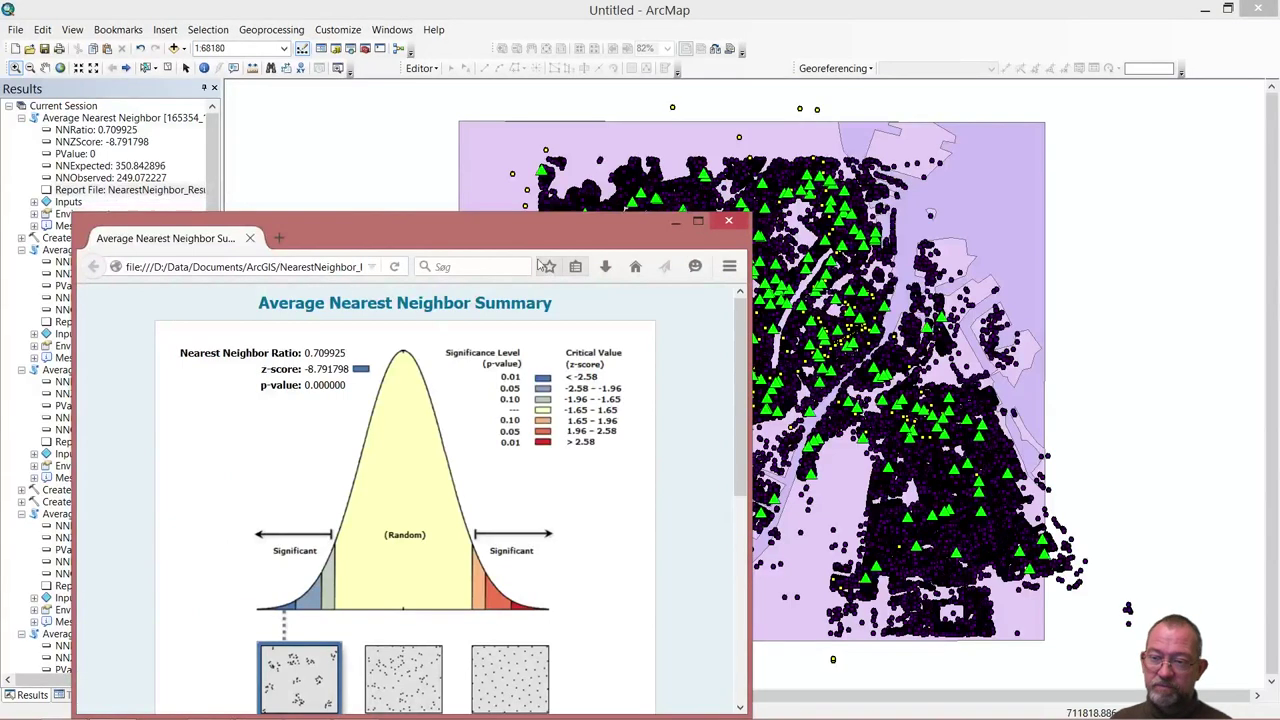
left_click_drag(538, 231, 697, 123)
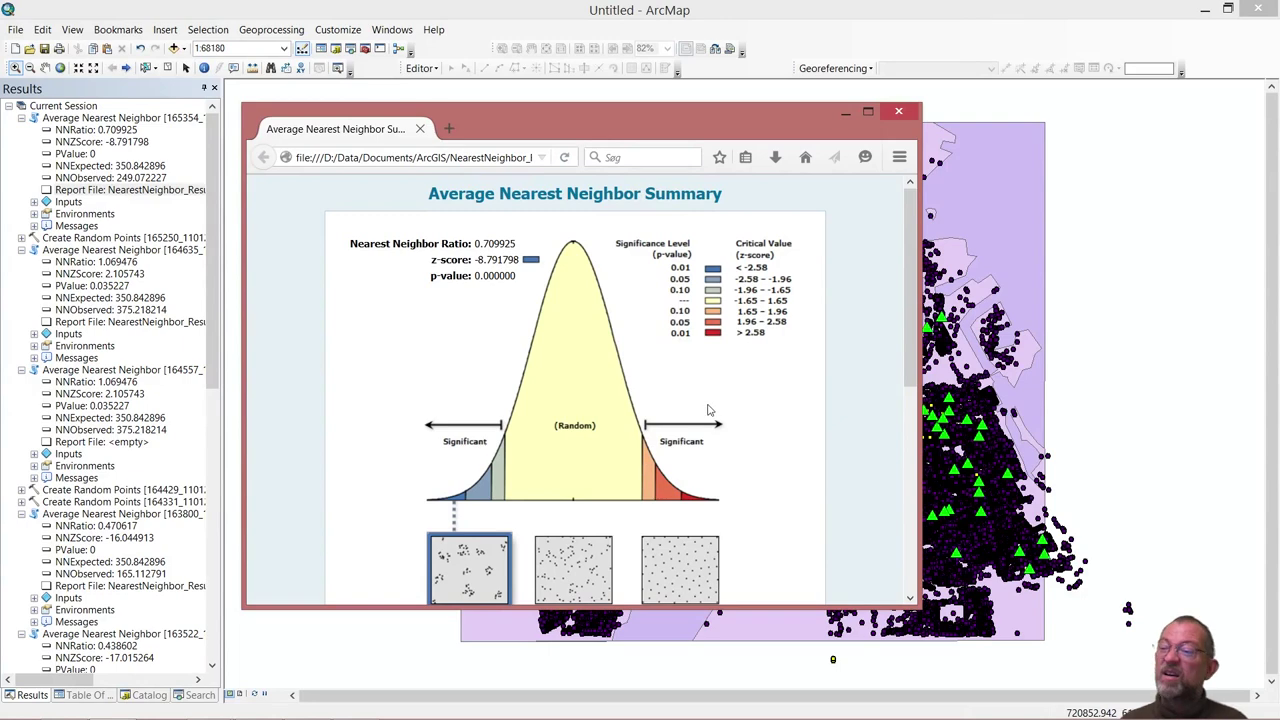
Examine the rand_adr report's pattern classification, mean distances, z-score, p-value and dataset information.
left_click_drag(914, 342, 914, 452)
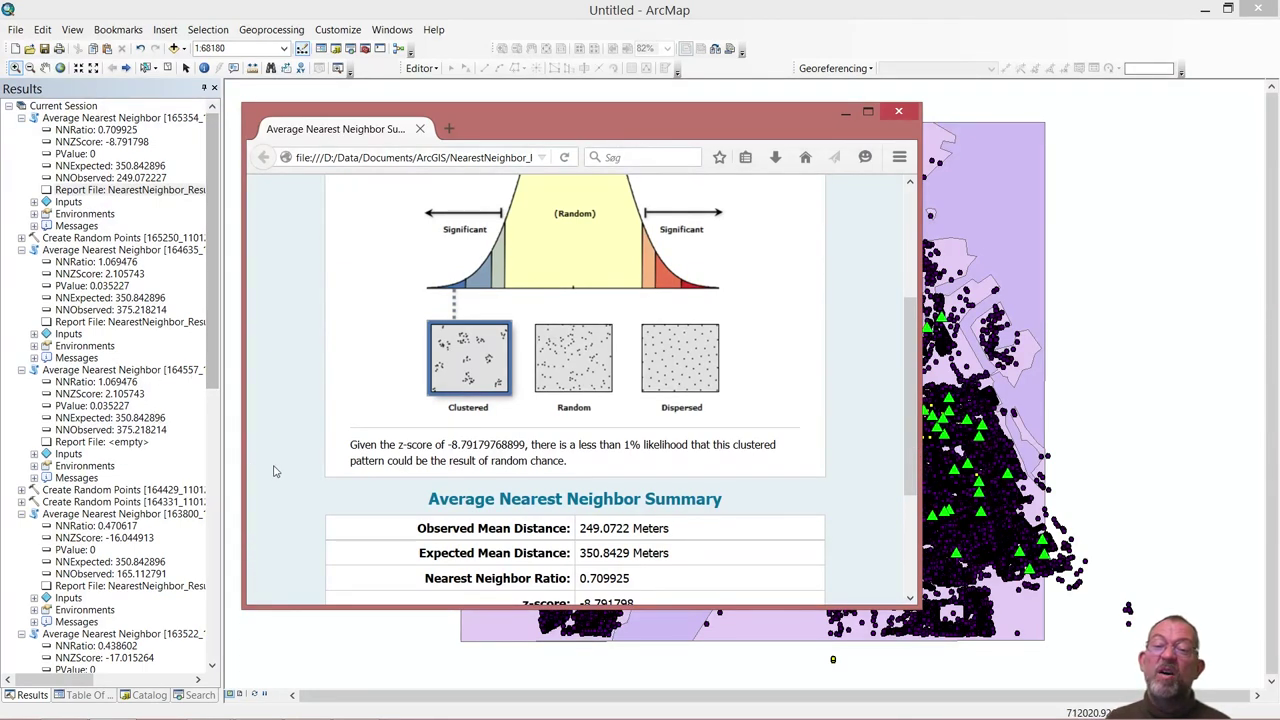
left_click_drag(912, 390, 912, 457)
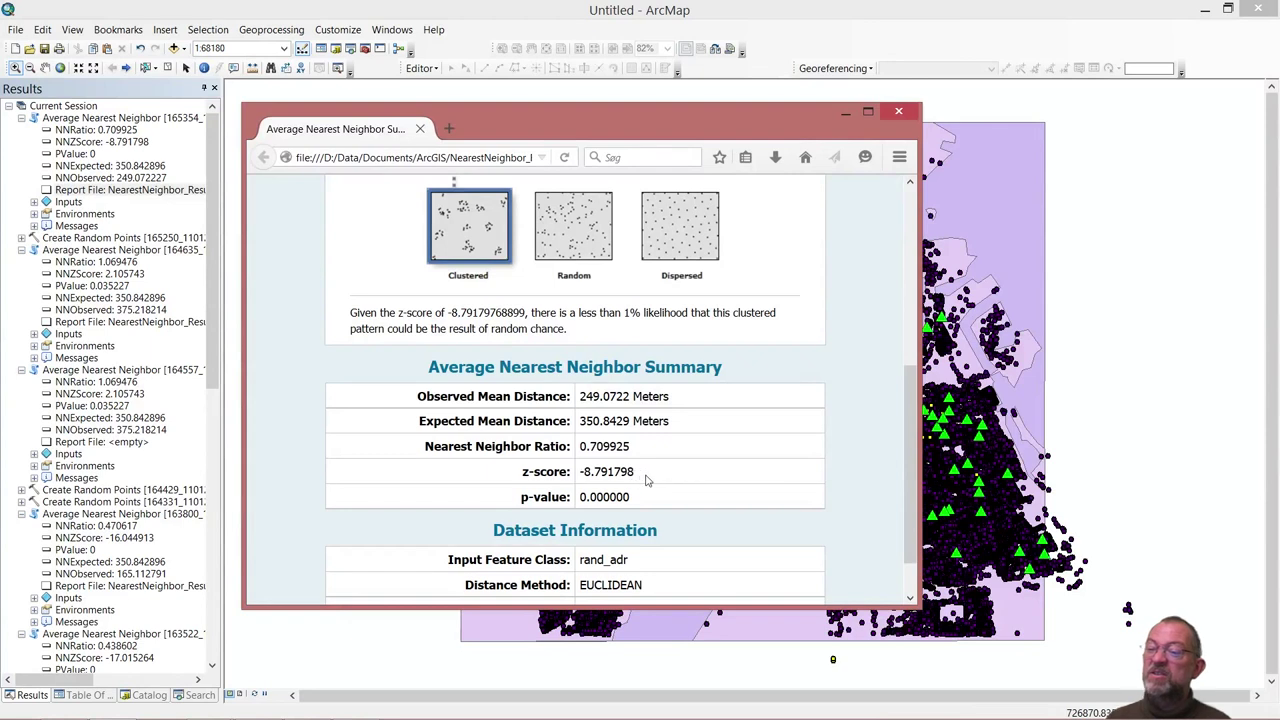
left_click_drag(636, 476, 583, 473)
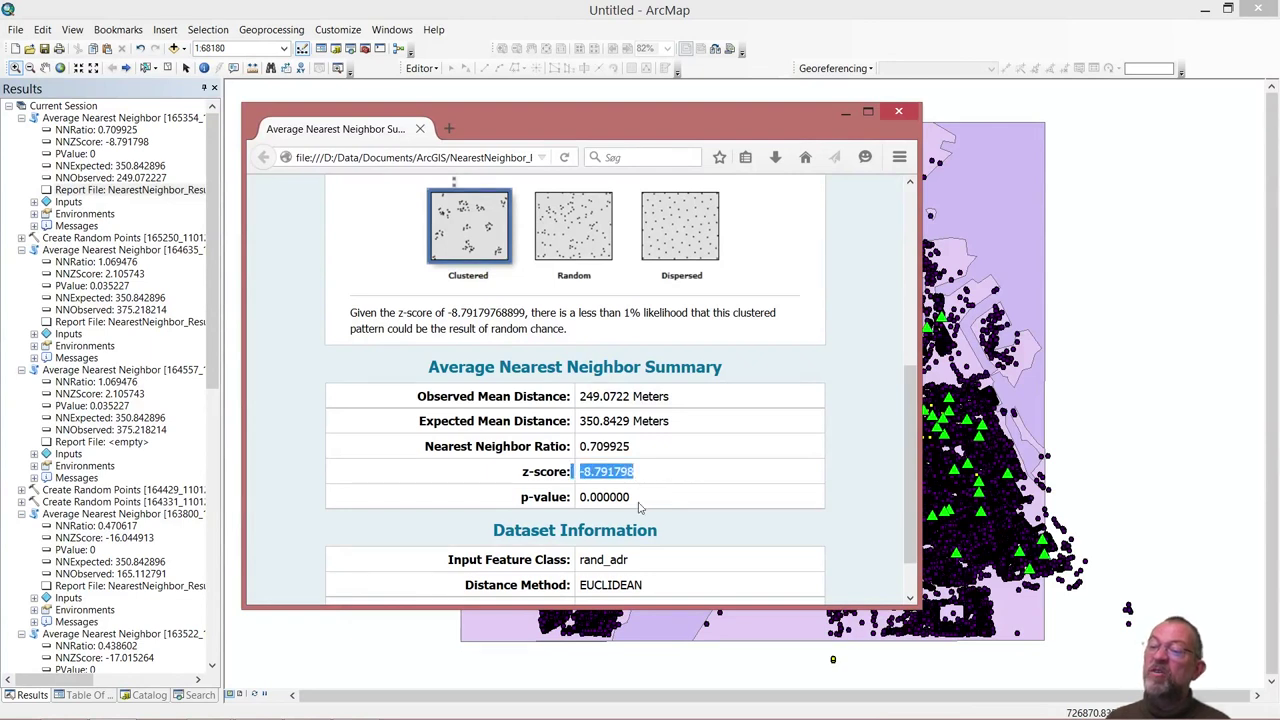
left_click(644, 477)
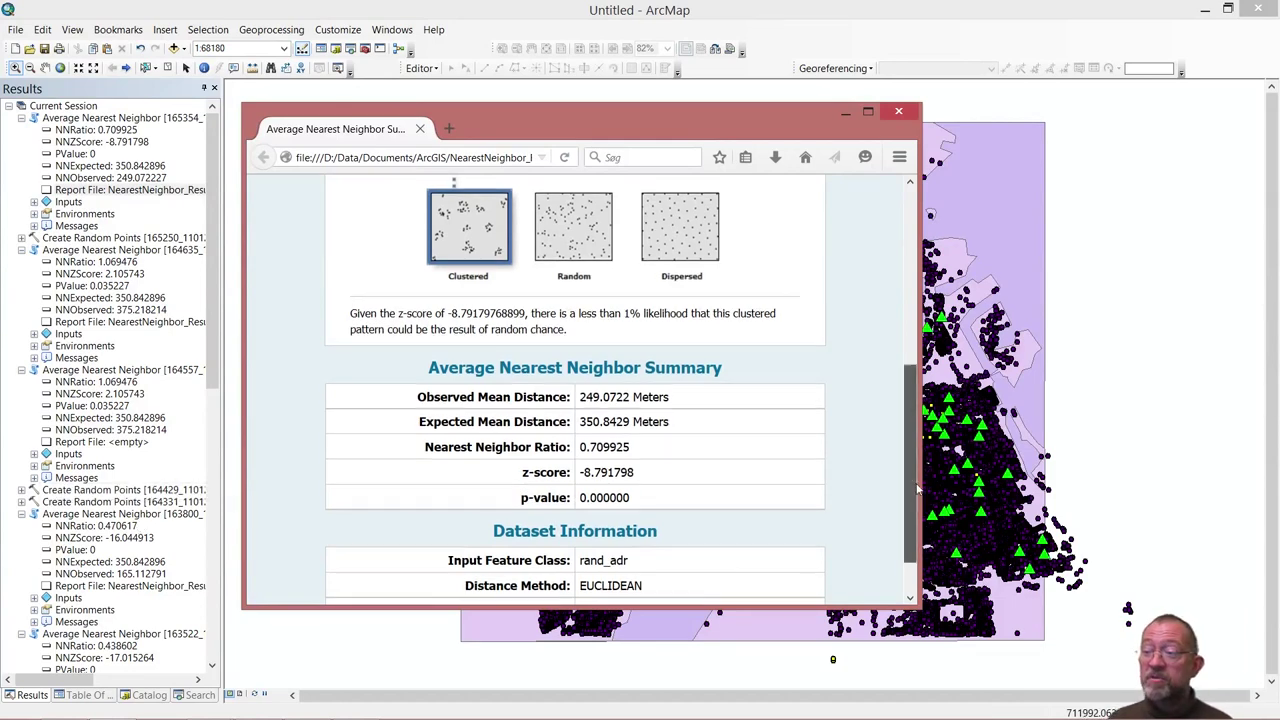
left_click_drag(910, 480, 935, 506)
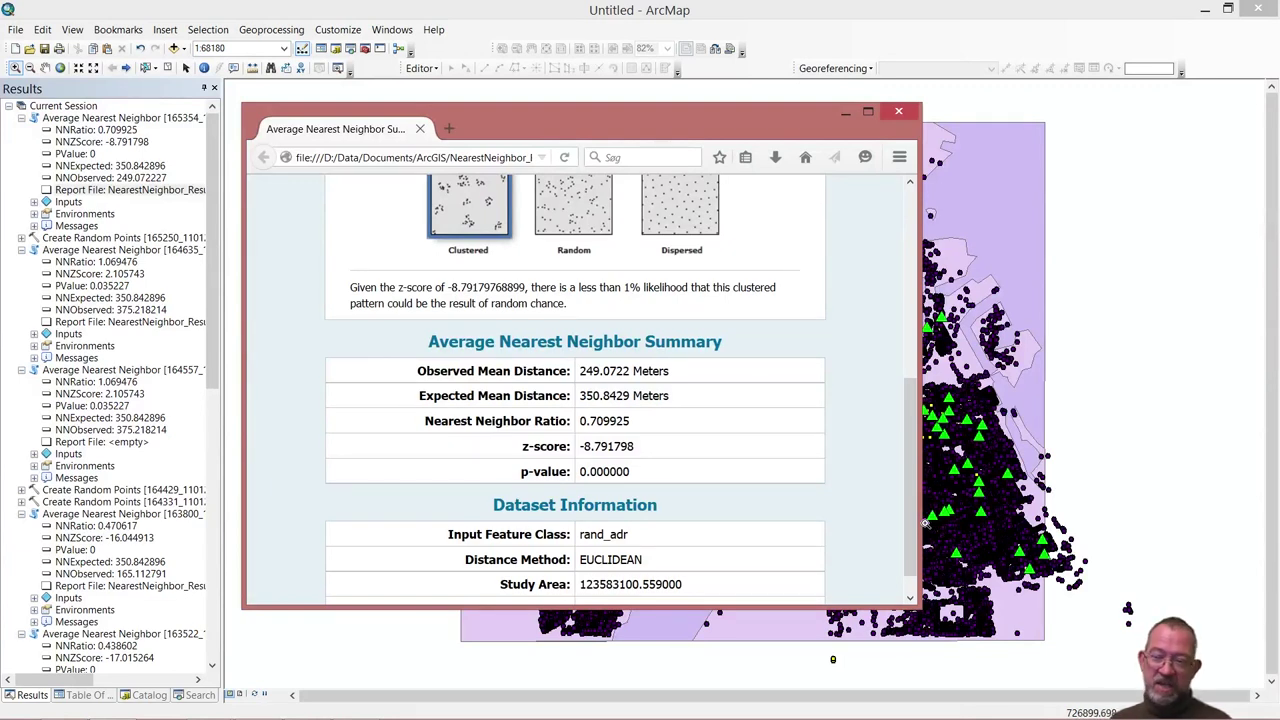
scroll(914, 525, "up", 1)
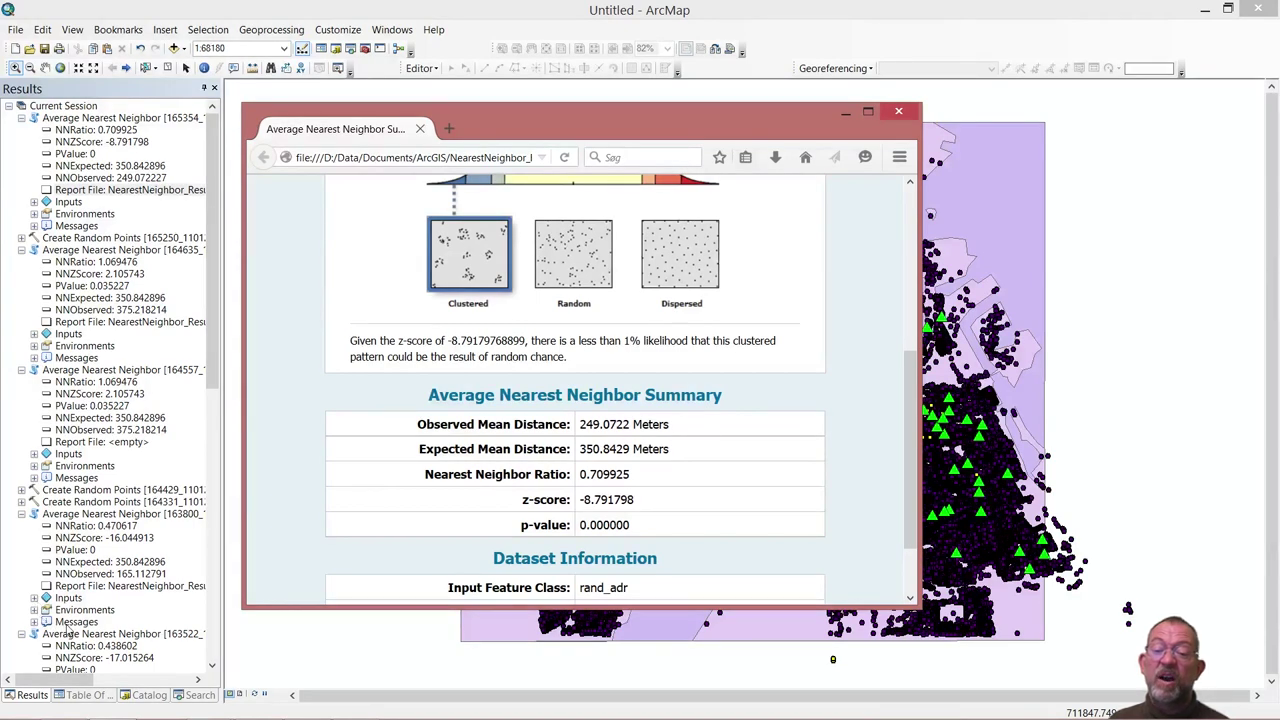
Open the report of the 163800 Average Nearest Neighbor run for the goold points and compare its summary values with the rand_adr report.
double_click(121, 587)
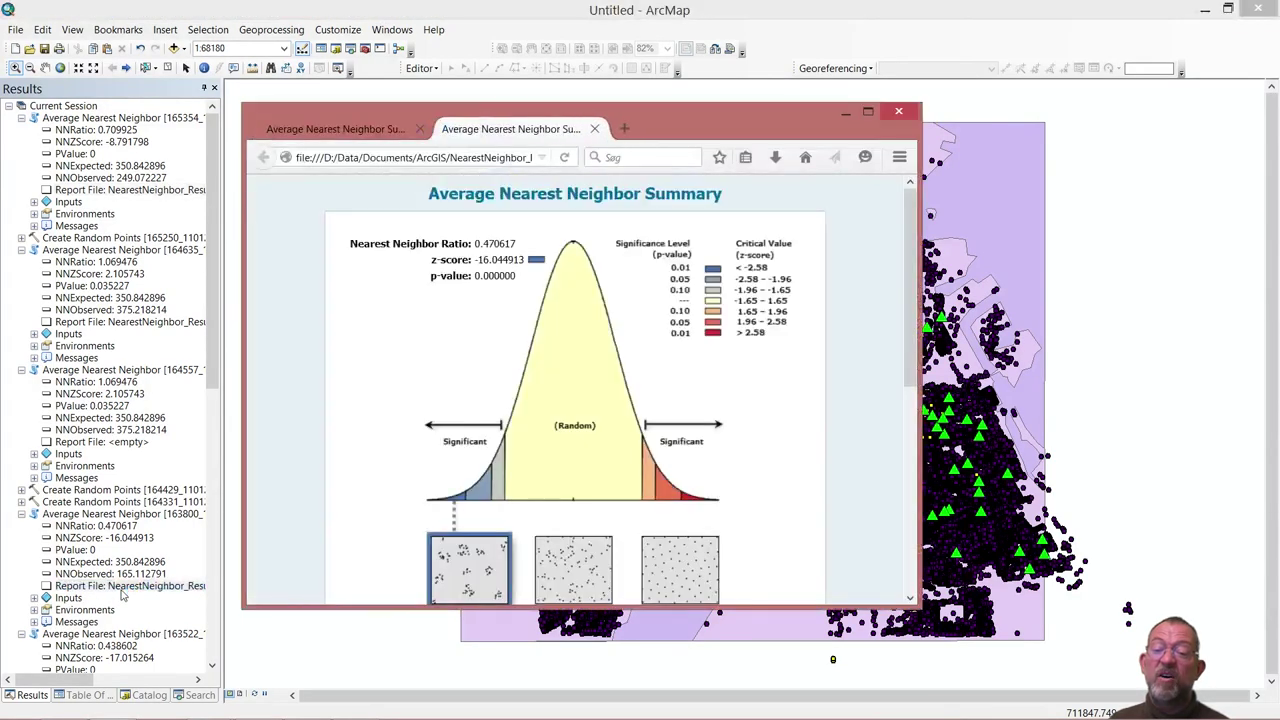
left_click_drag(903, 335, 771, 467)
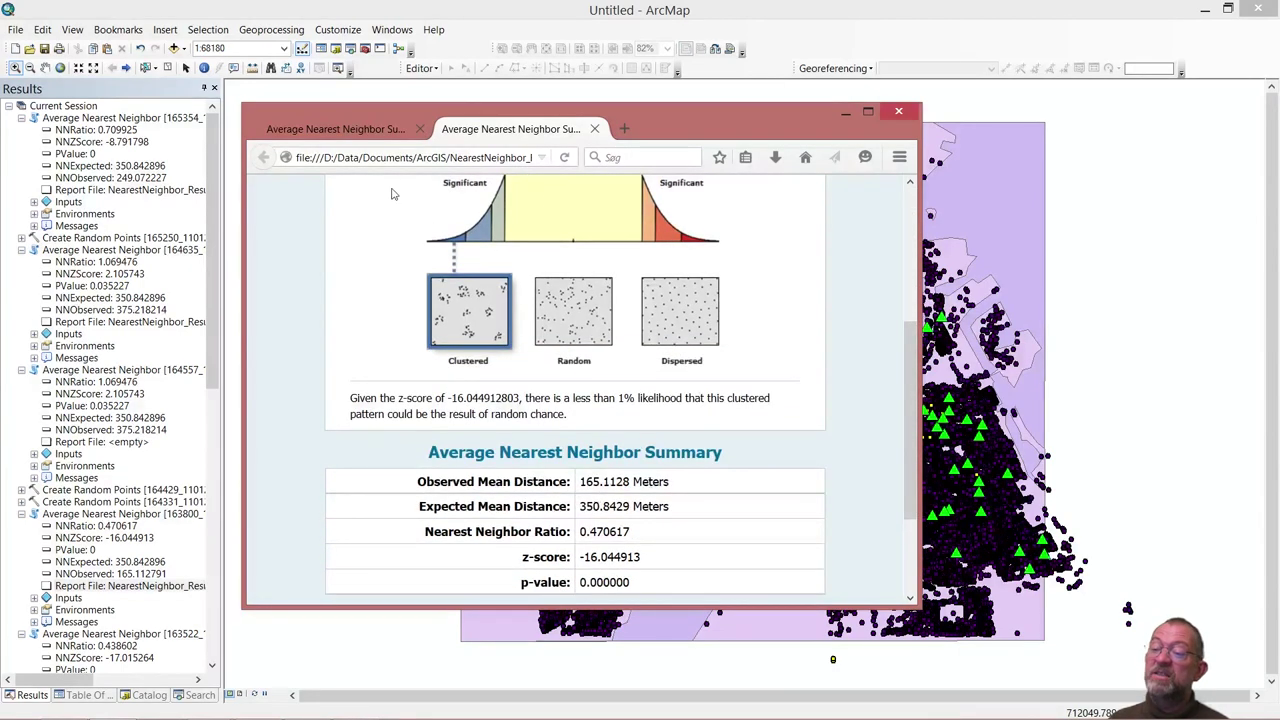
left_click(320, 135)
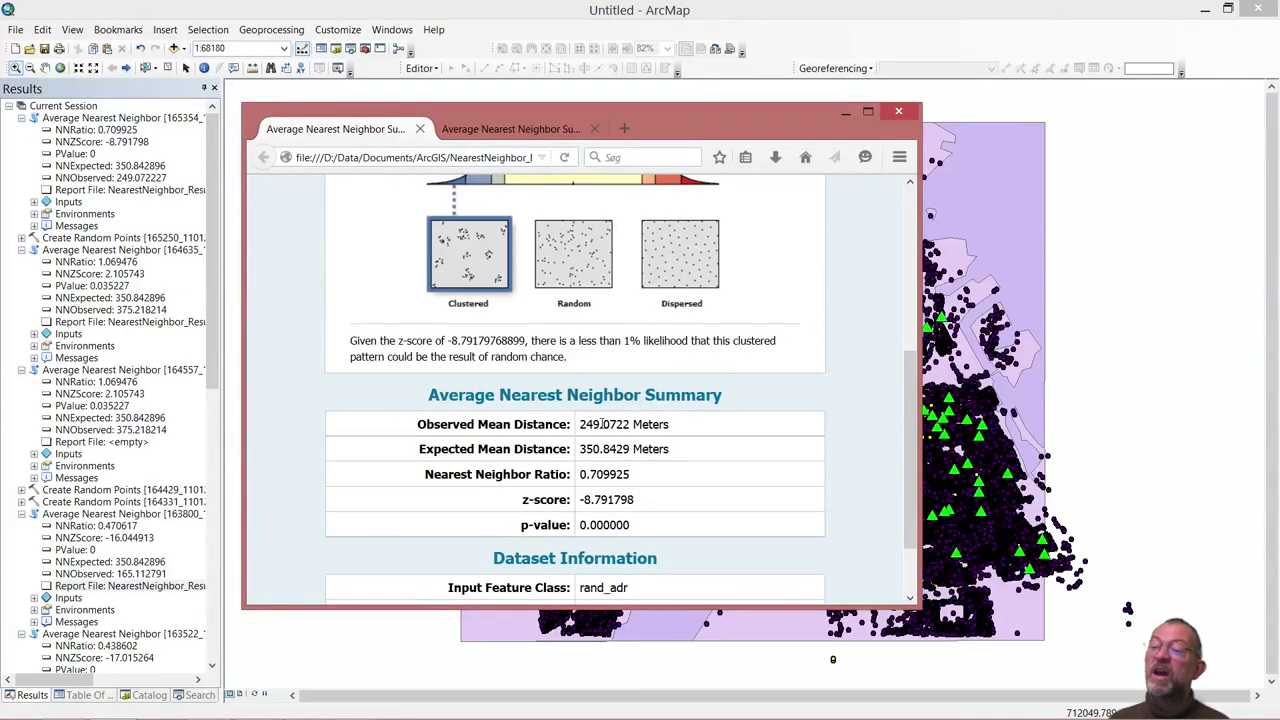
left_click(503, 133)
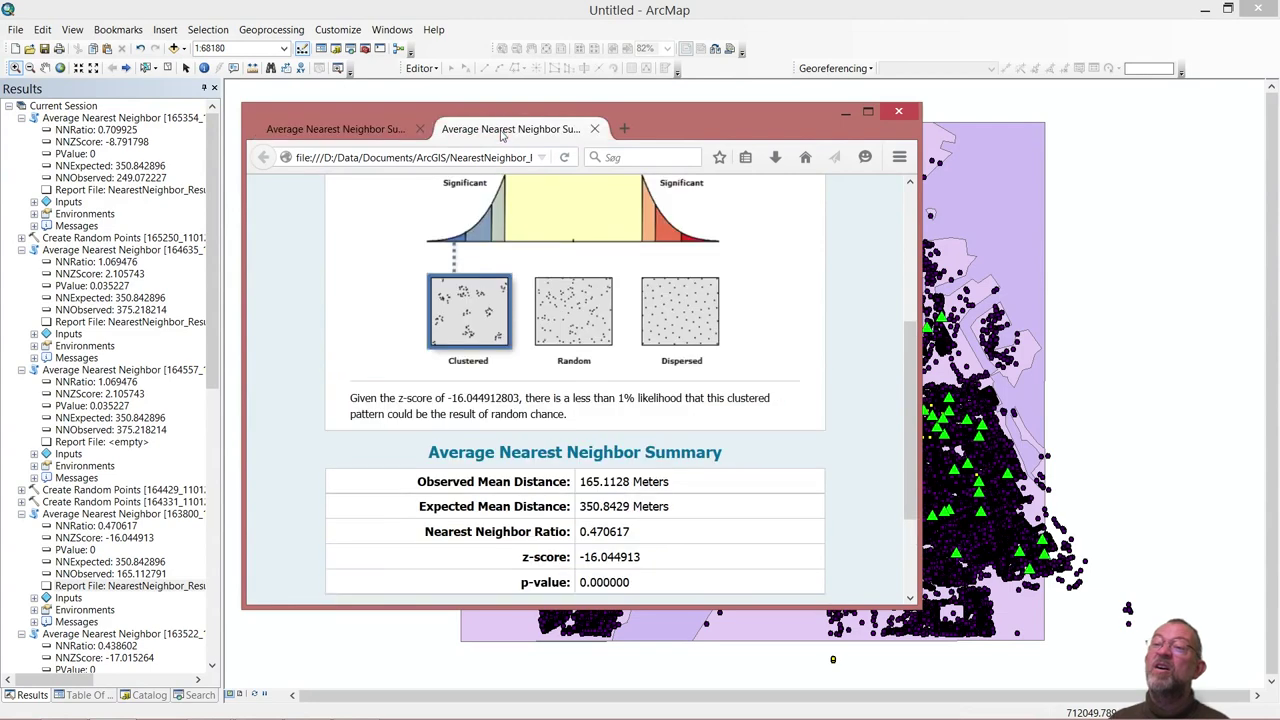